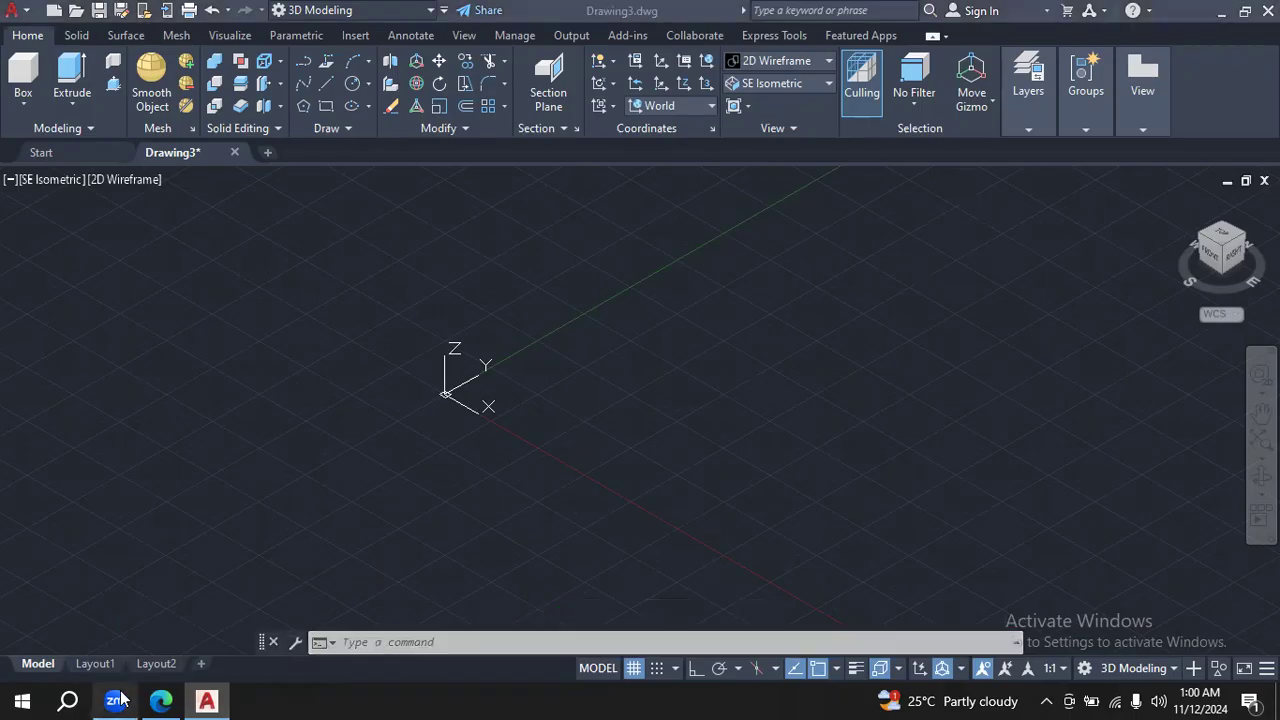
Following the isometric drawing in the PDF, start a line at 0,0, turn Ortho on and draw a 15-unit segment along the X axis.
click(163, 699)
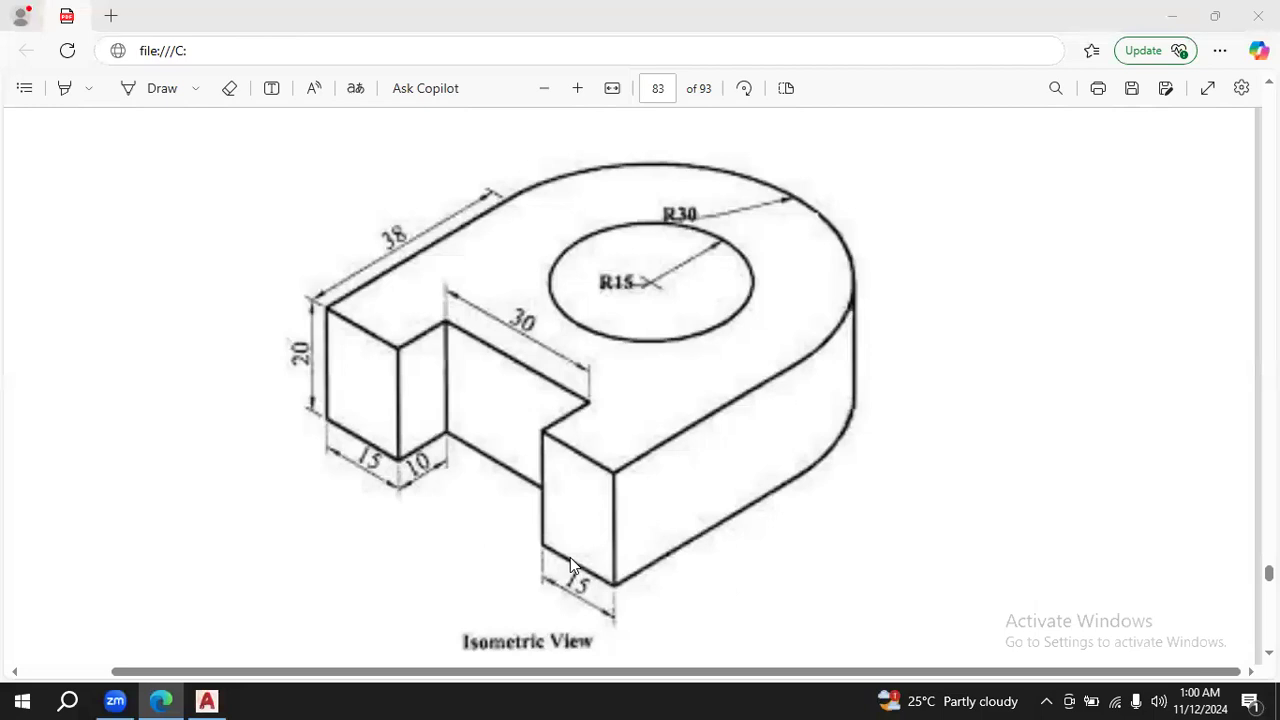
click(206, 700)
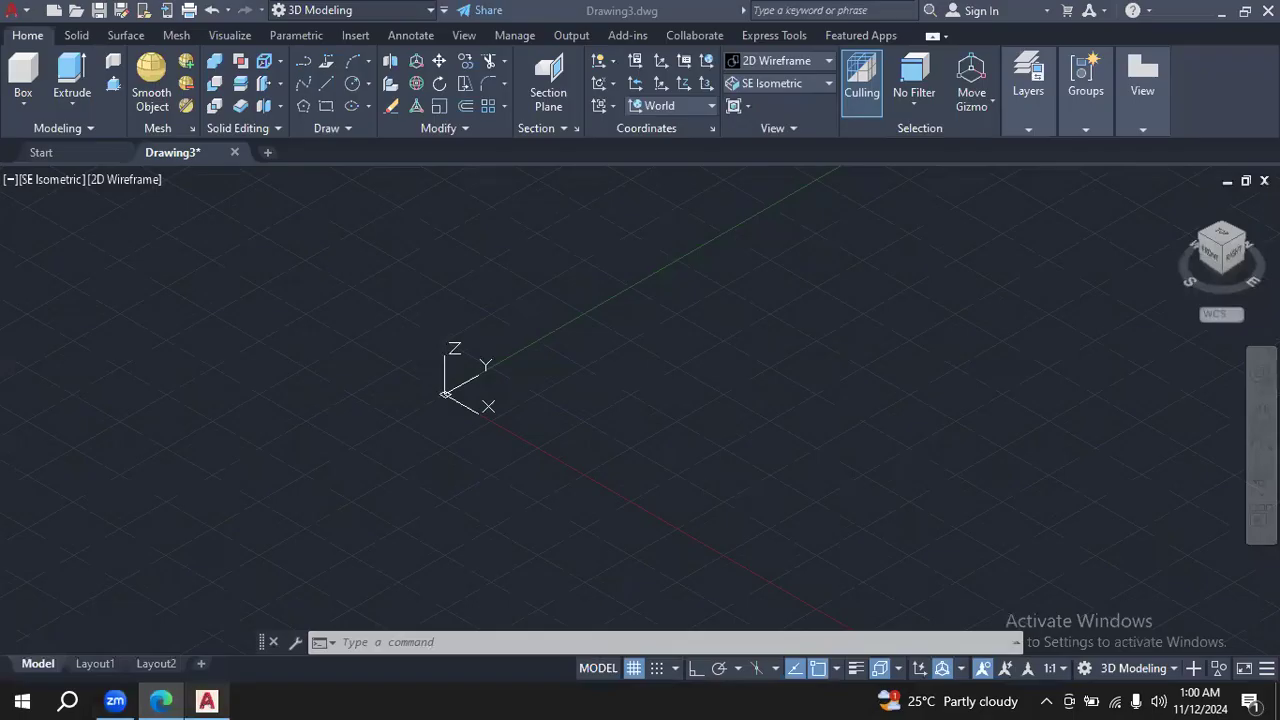
click(324, 81)
click(161, 700)
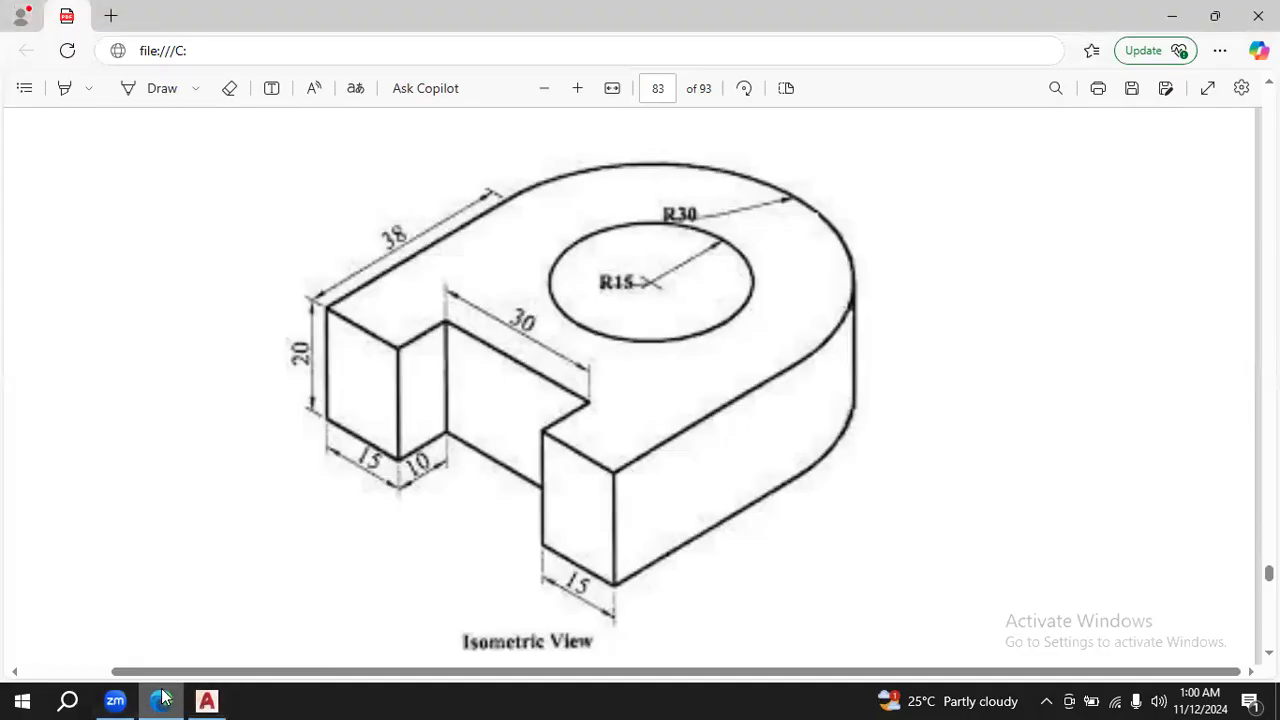
click(206, 700)
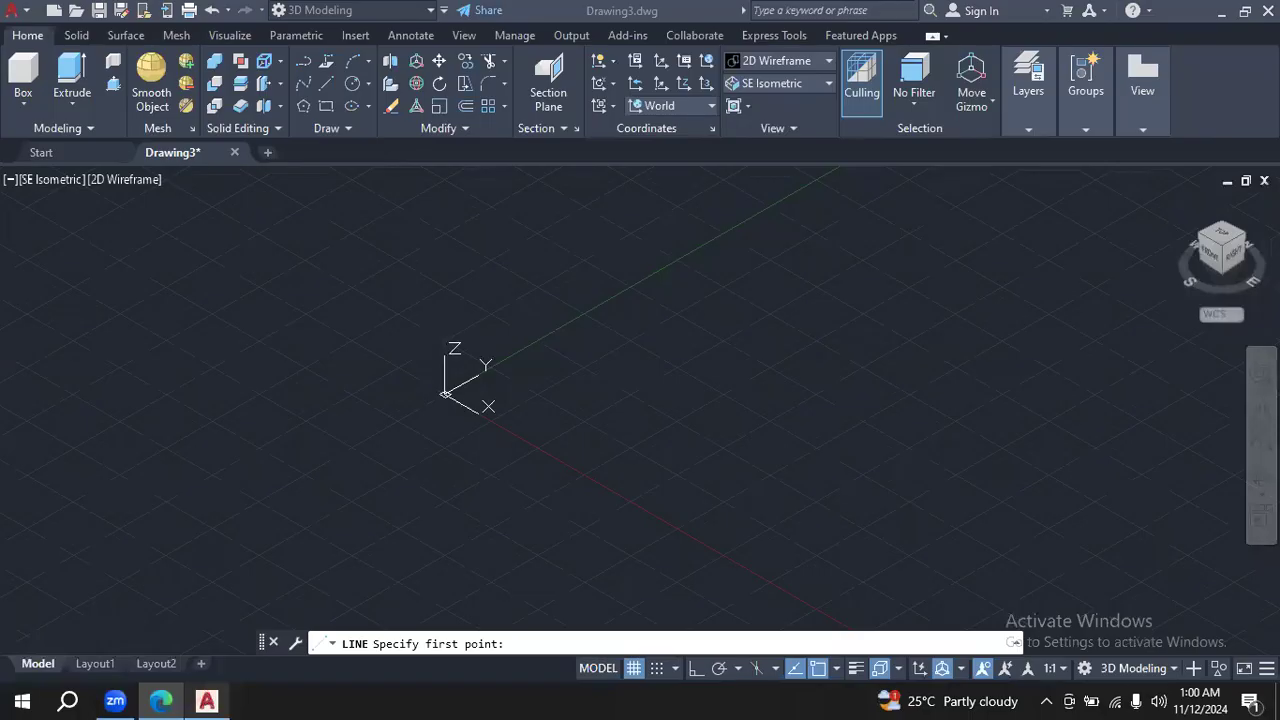
text(0,0)
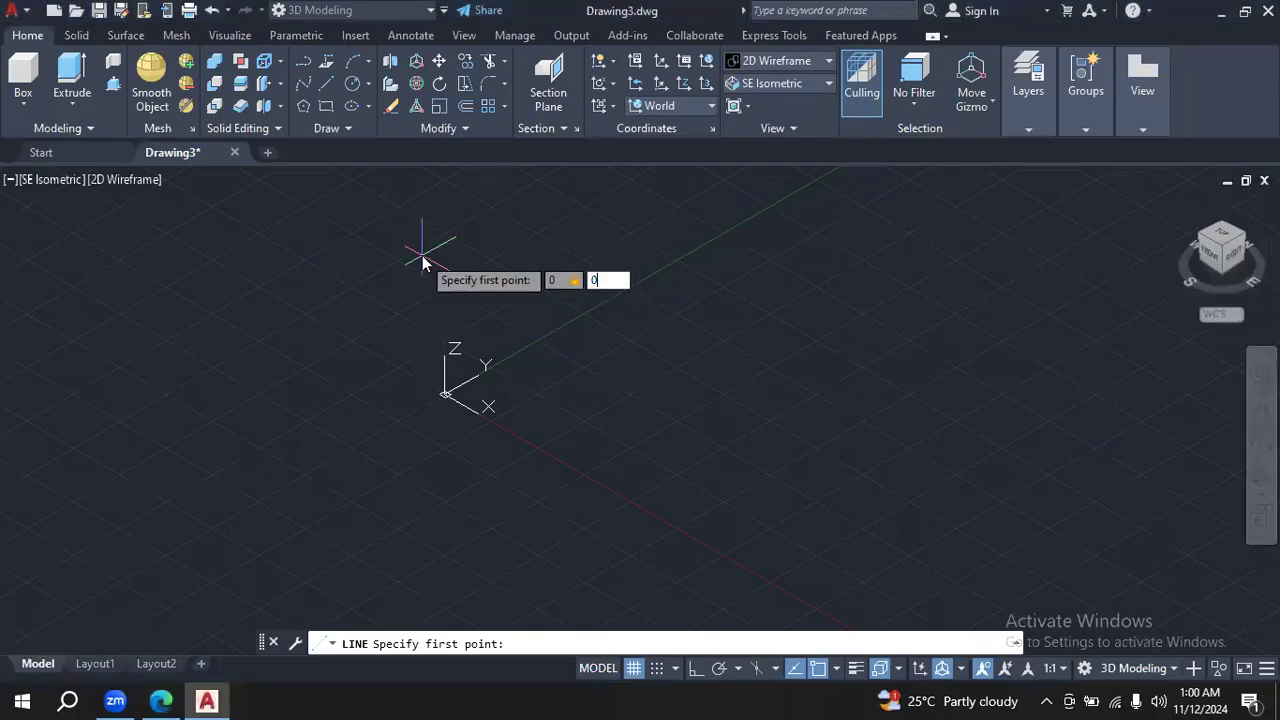
key(Return)
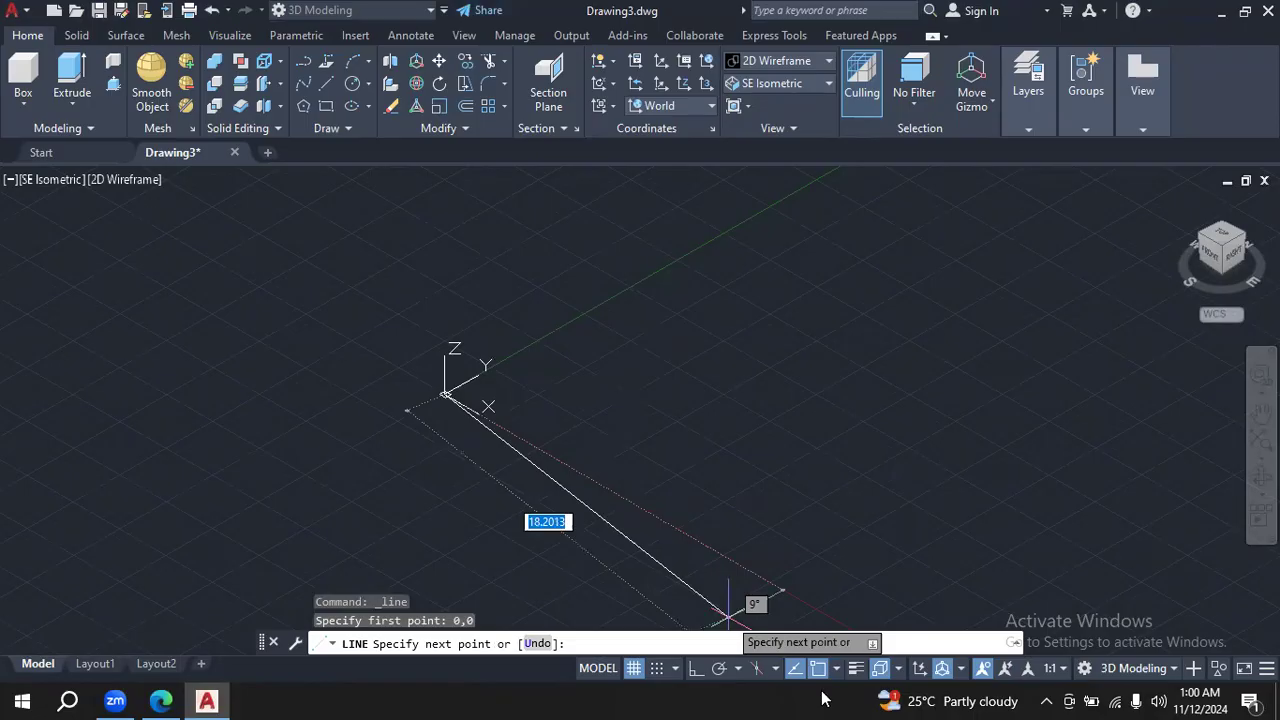
click(698, 672)
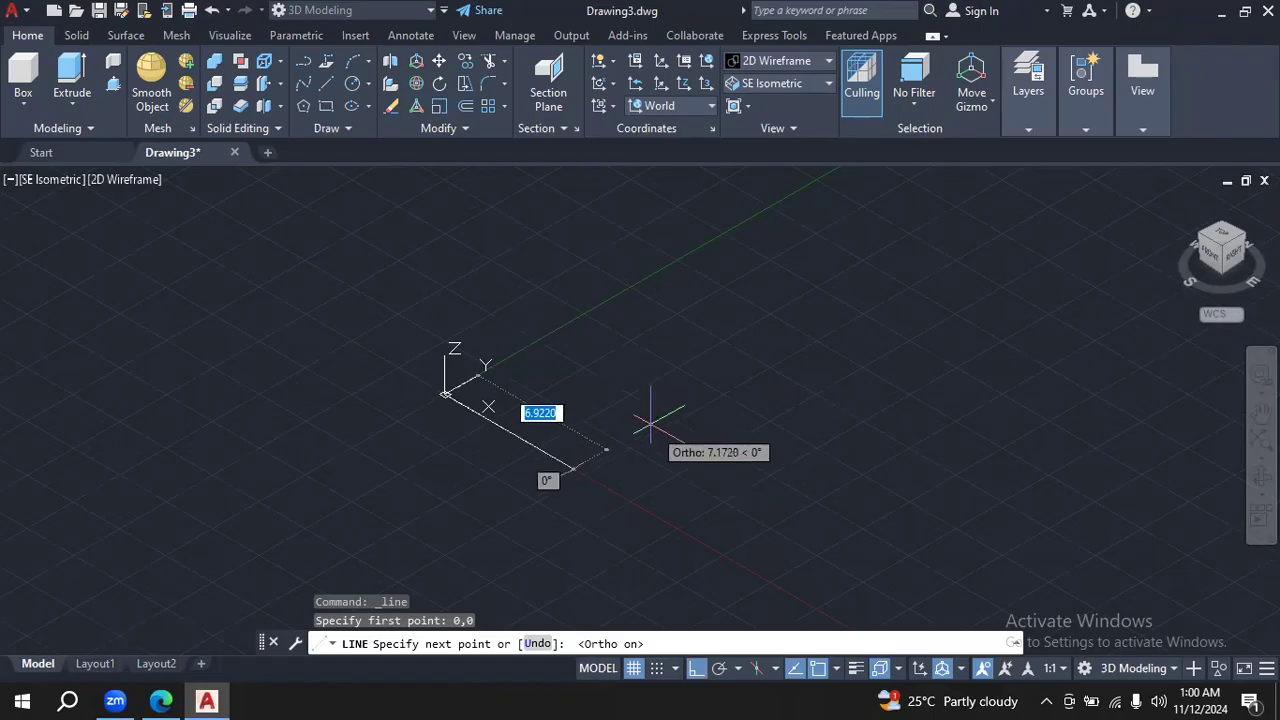
text(15)
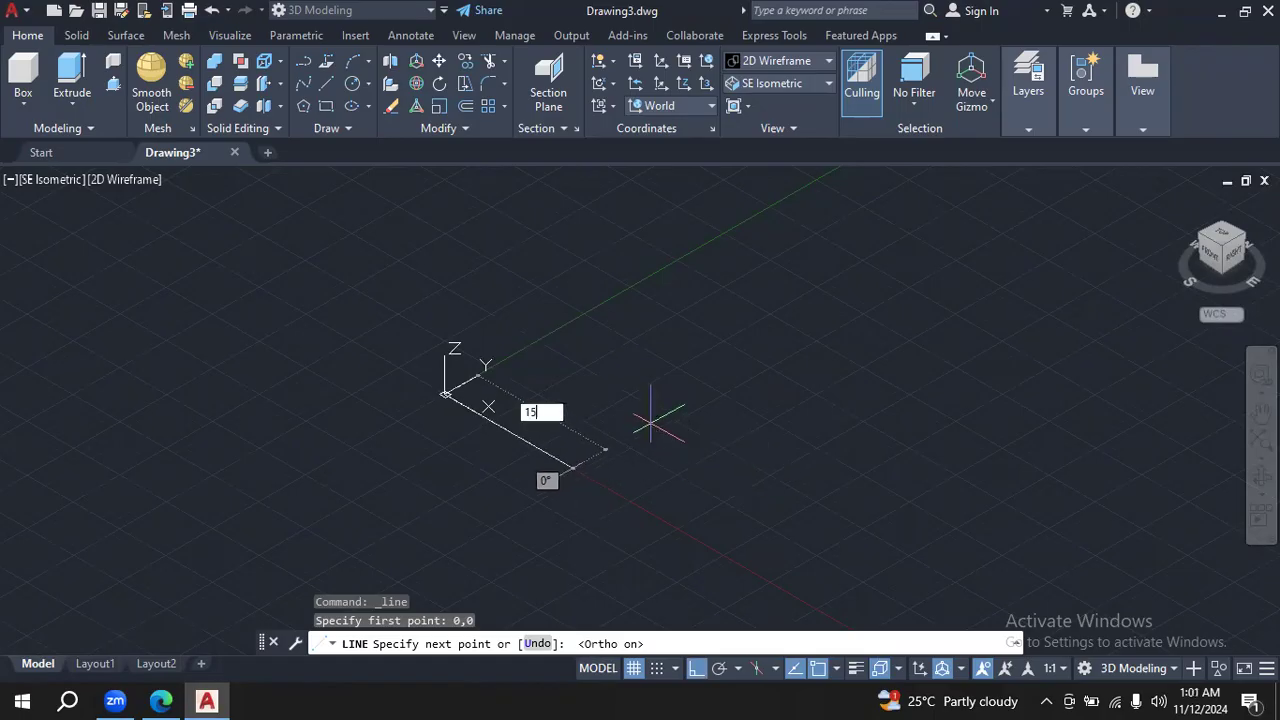
key(Return)
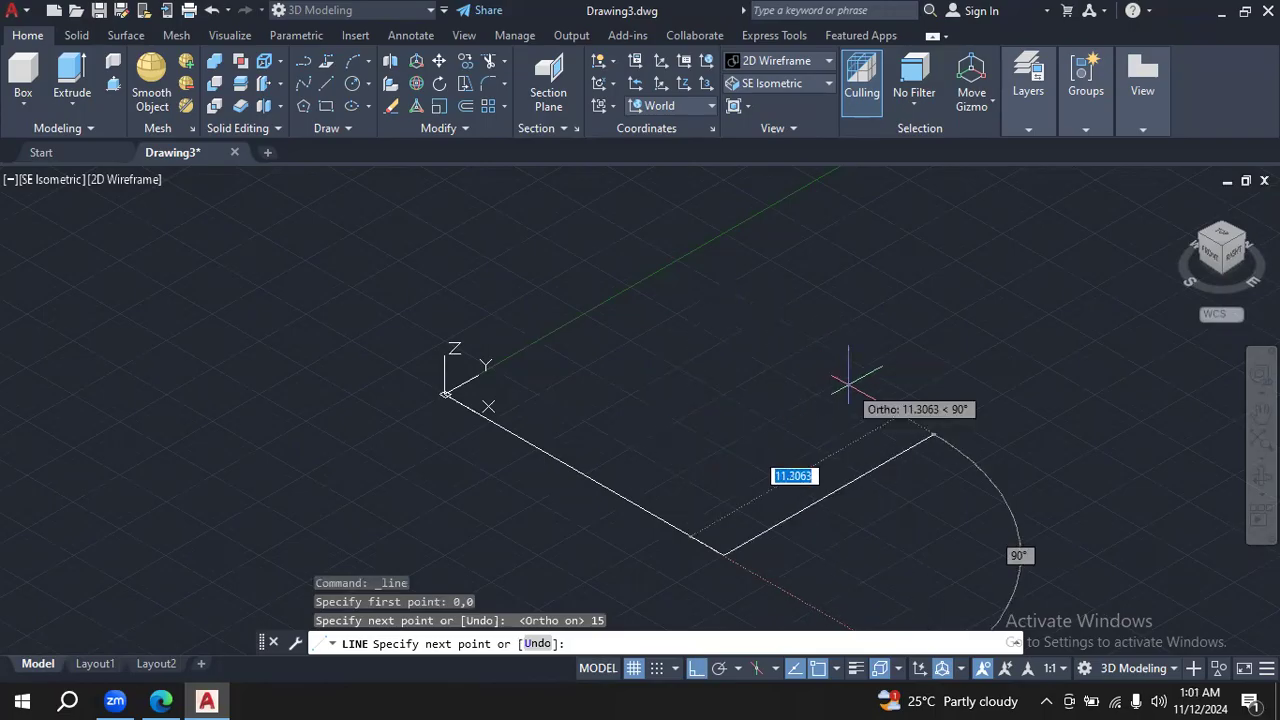
After checking the PDF drawing, continue the line 10 units along positive Y and 30 units along positive X, ending the command there.
click(160, 701)
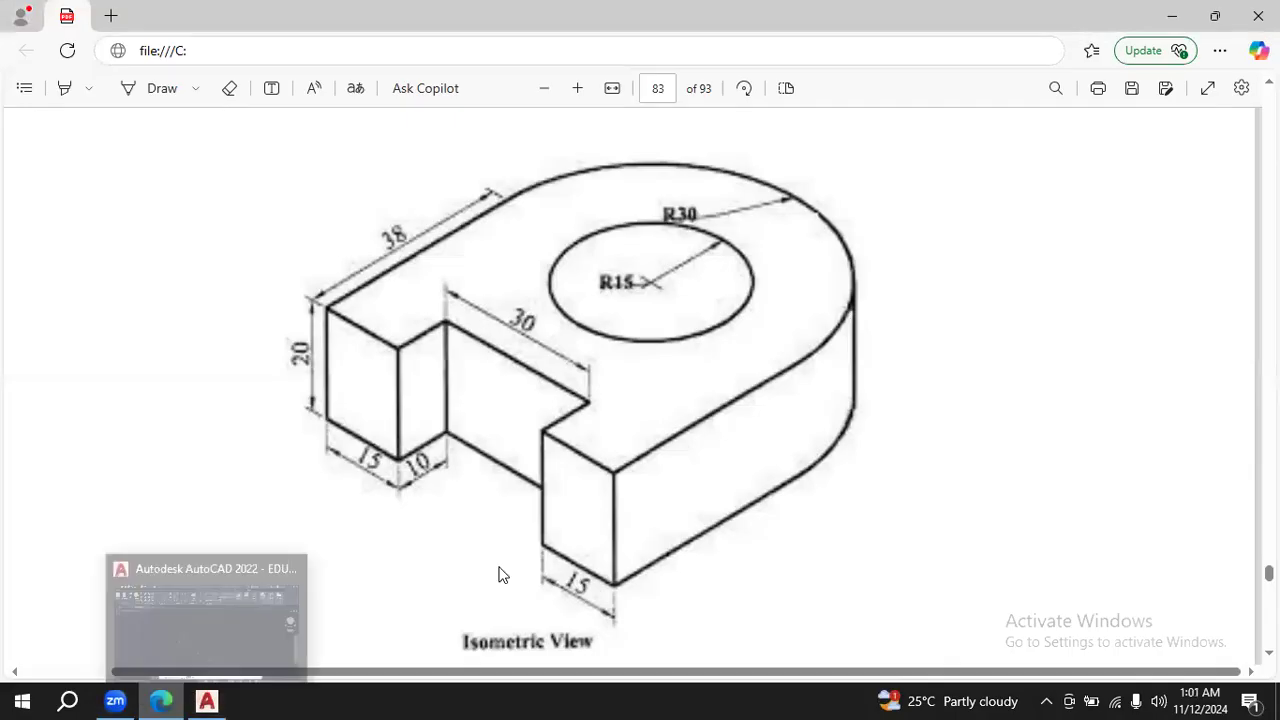
click(208, 701)
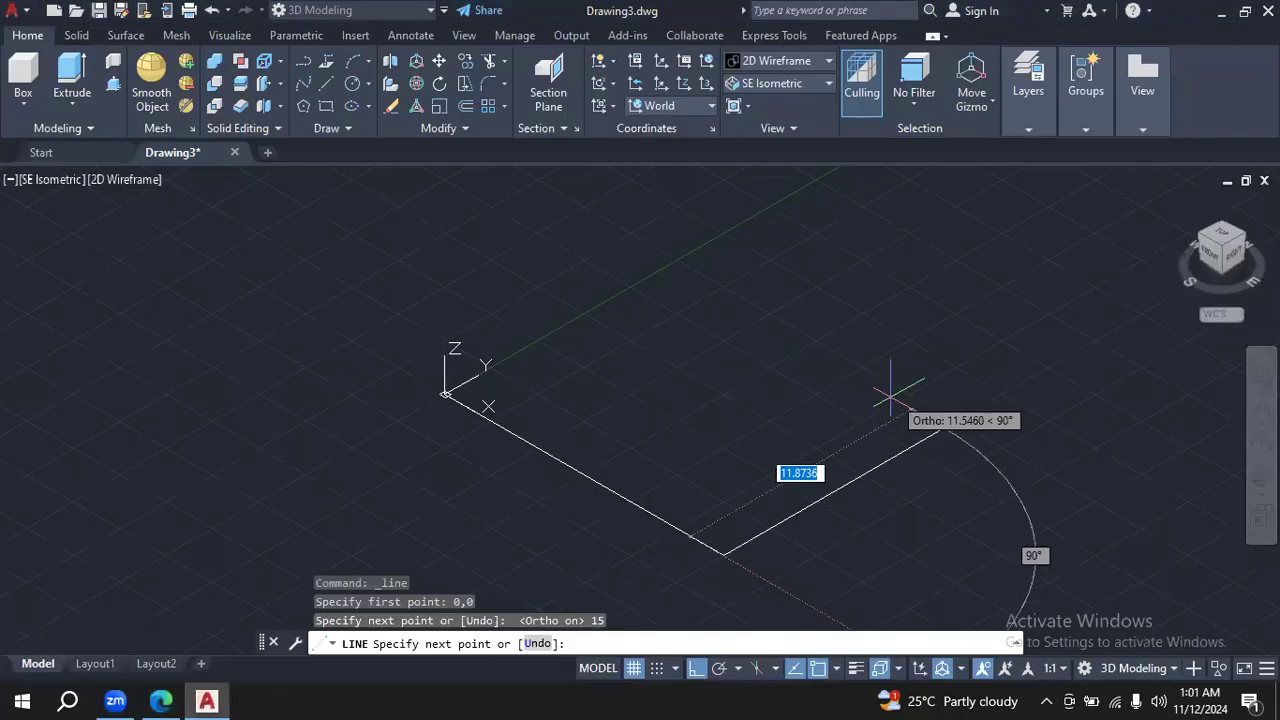
text(10)
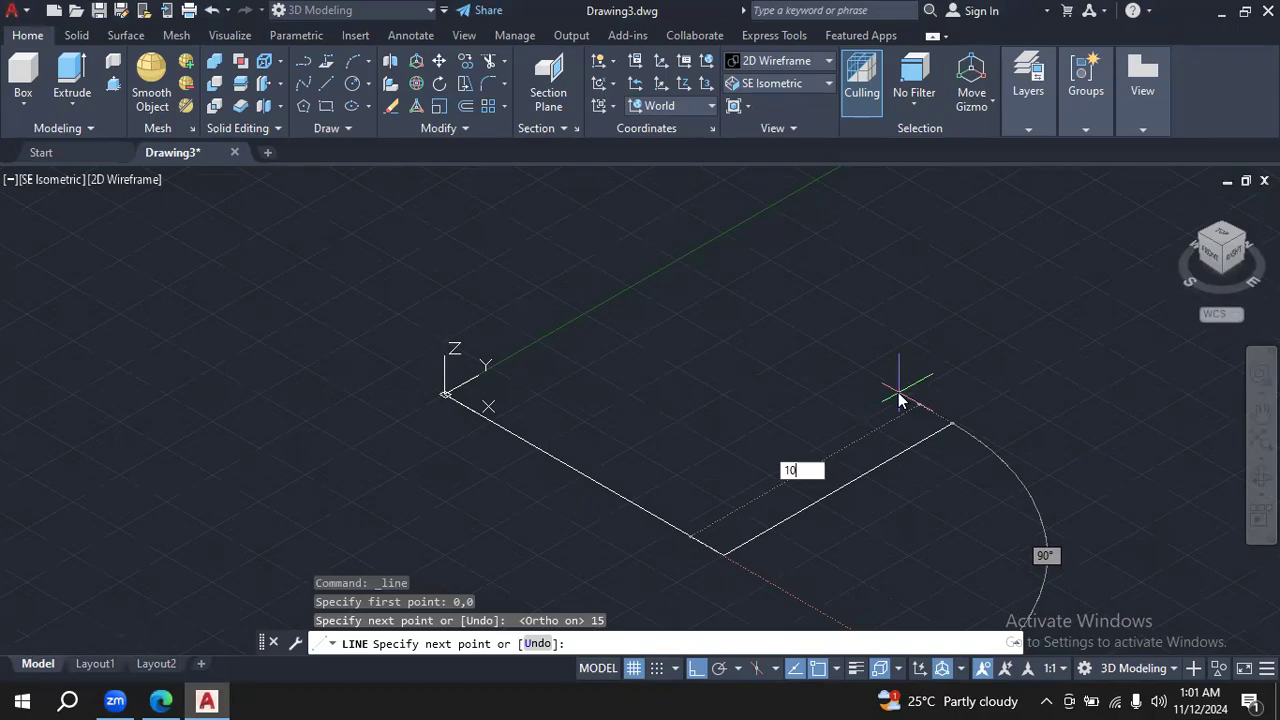
key(Return)
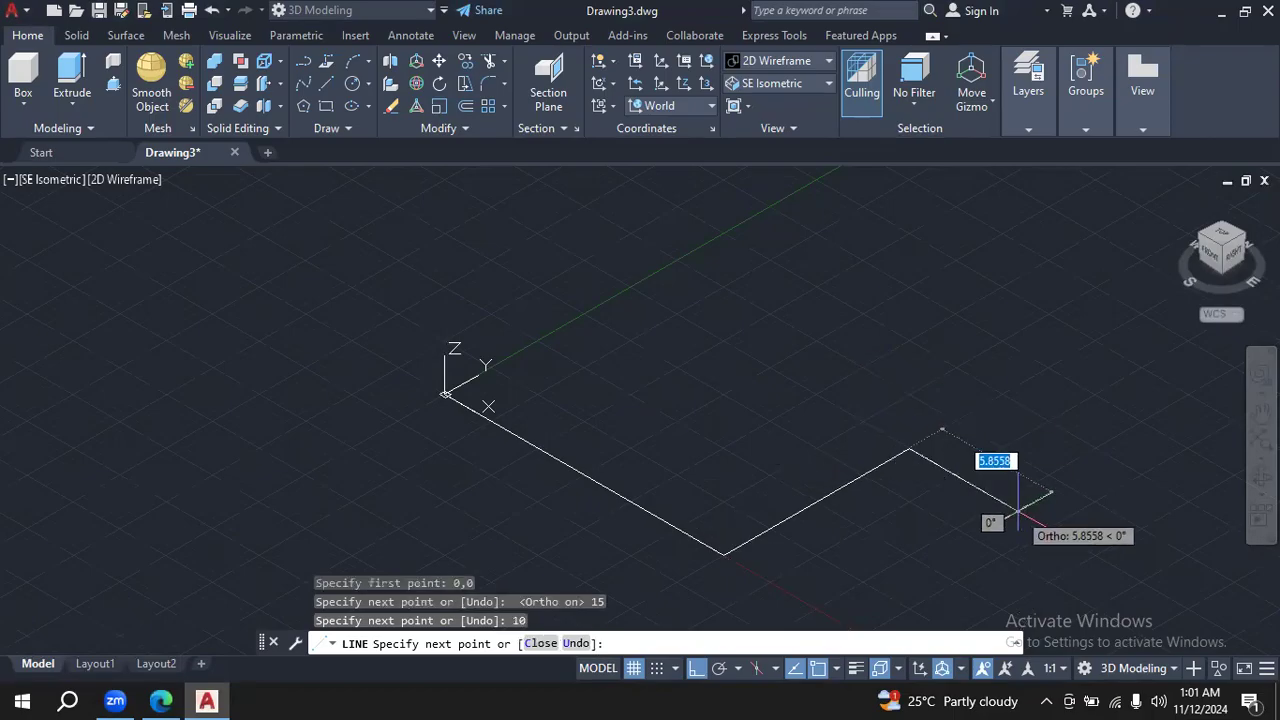
text(30)
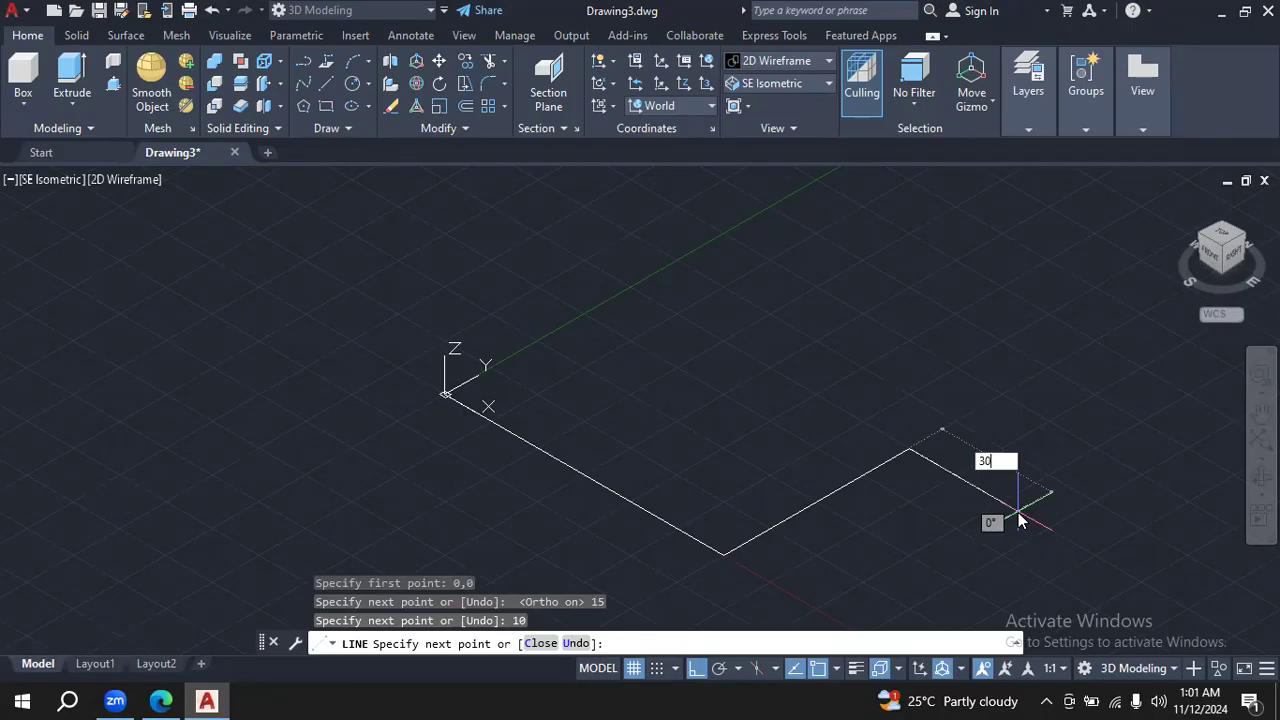
key(Return)
key(Escape)
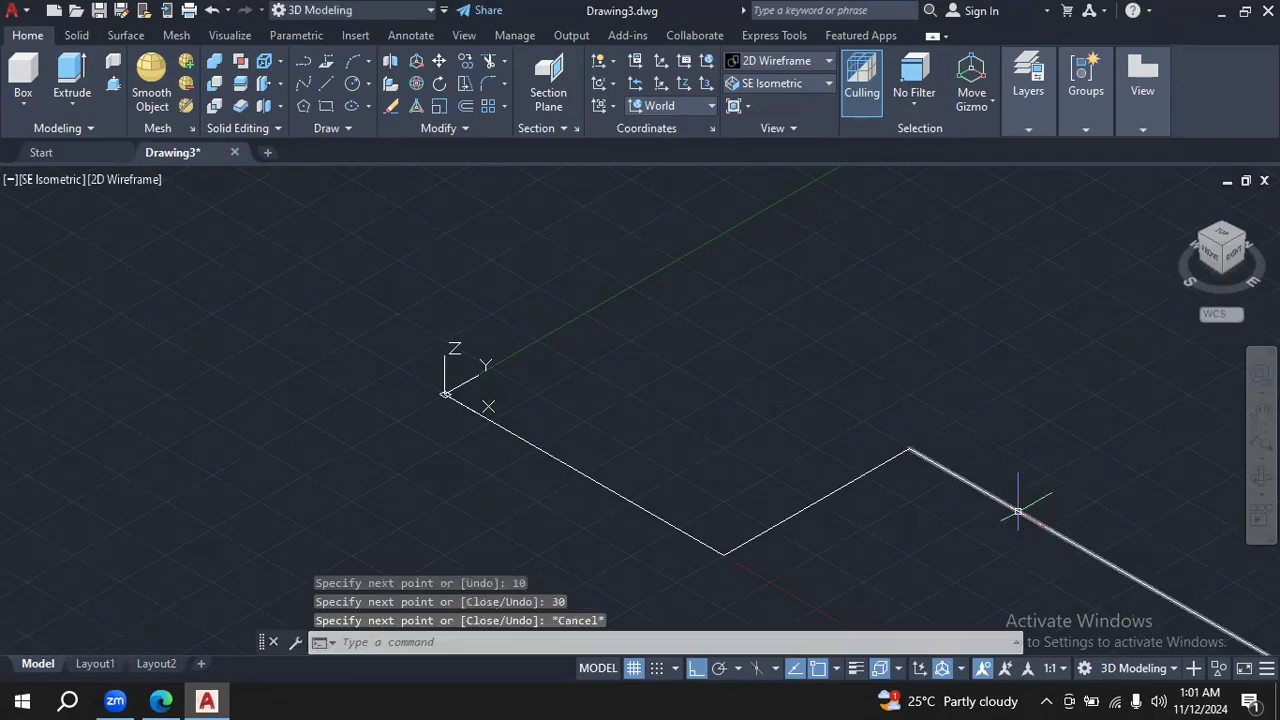
From the open end of the 30-unit line, draw a 10-unit segment back along negative Y and a 15-unit segment along positive X.
click(1262, 493)
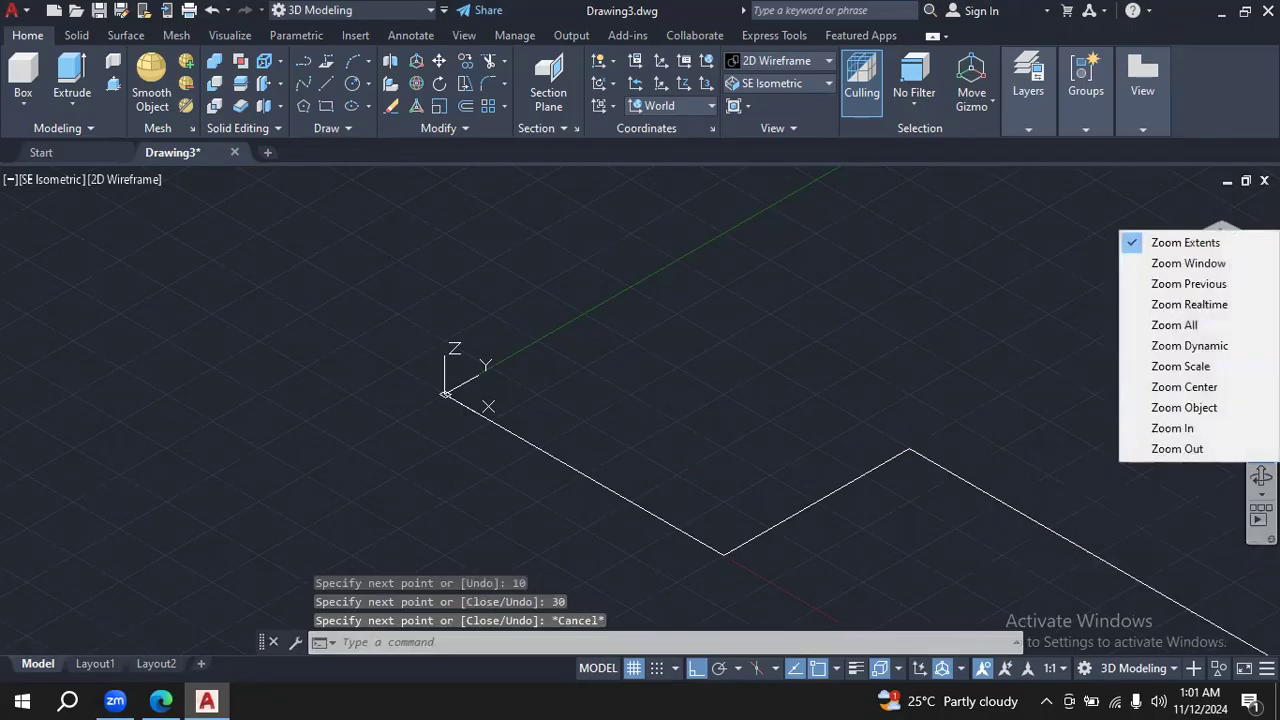
click(1240, 450)
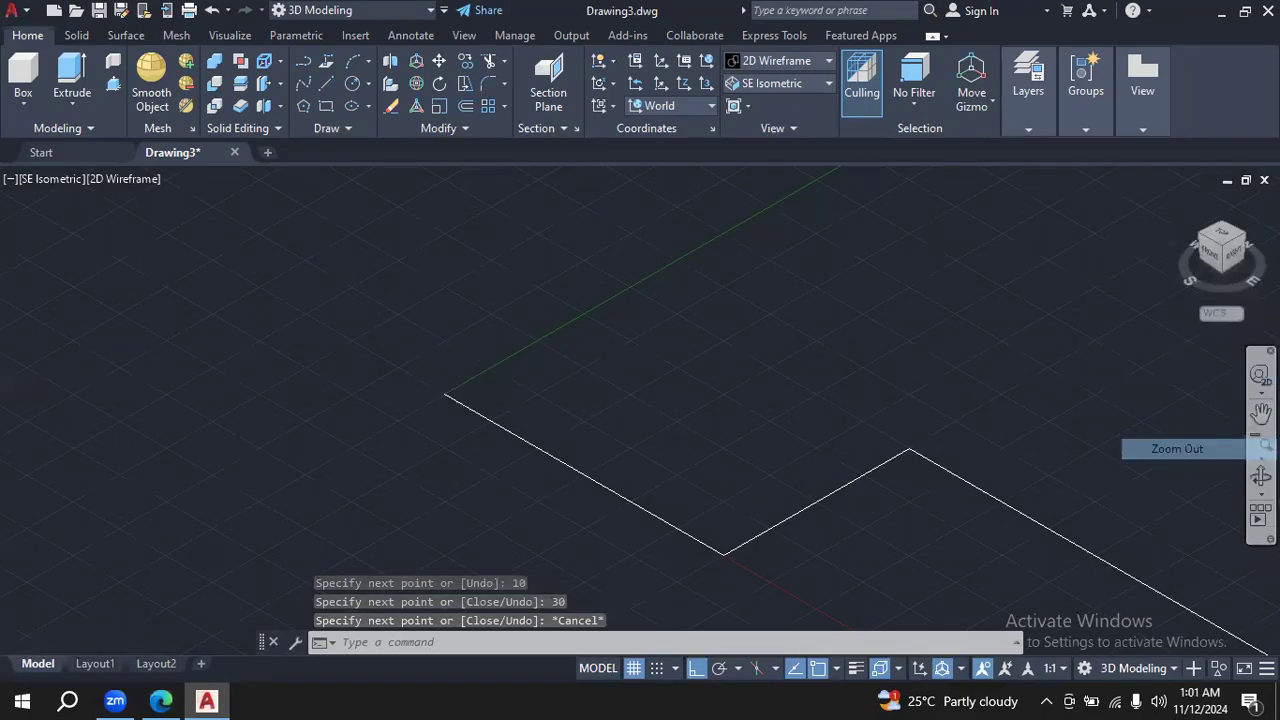
click(1260, 413)
mouse_move(897, 429)
mouse_down()
mouse_move(686, 394)
mouse_move(592, 345)
mouse_up()
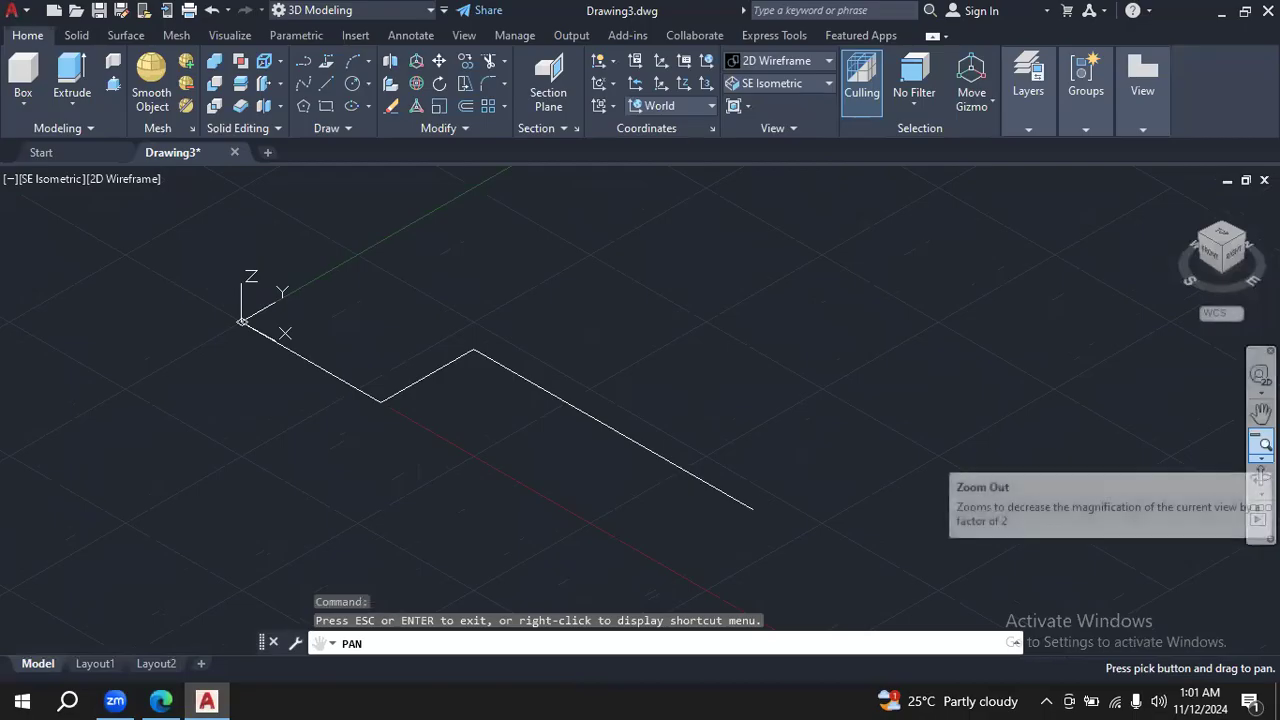
click(1261, 443)
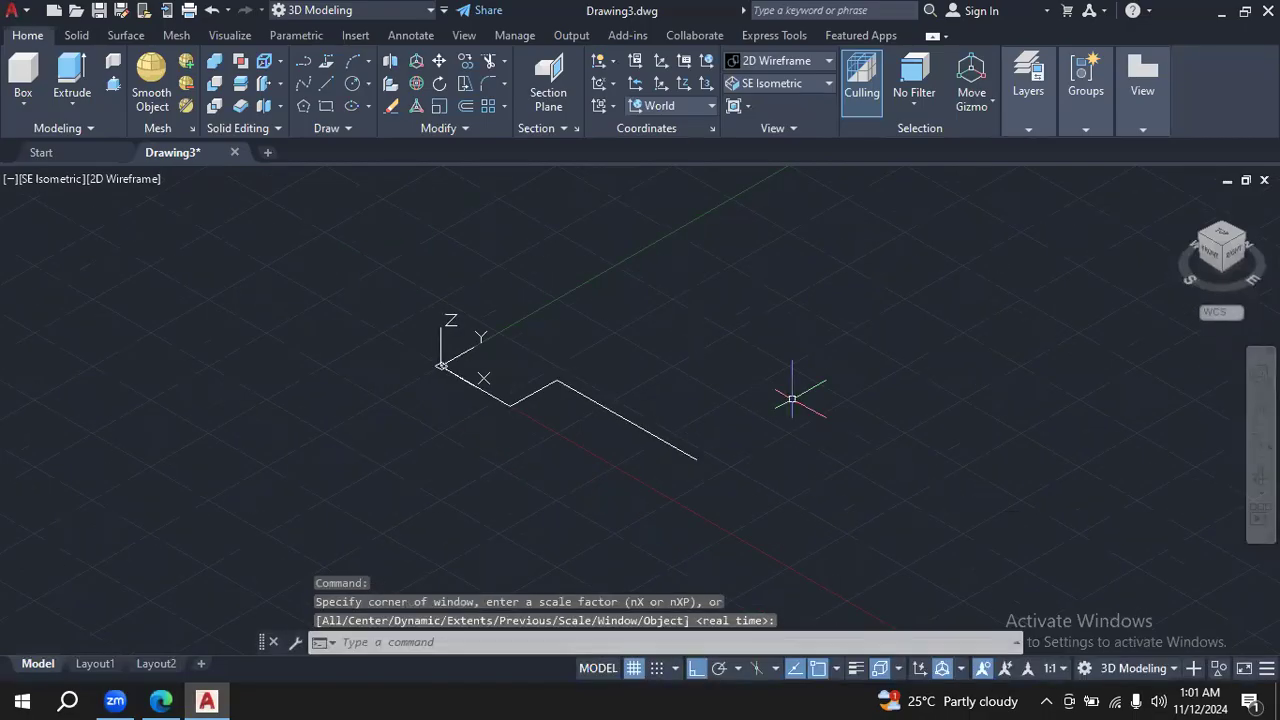
click(161, 700)
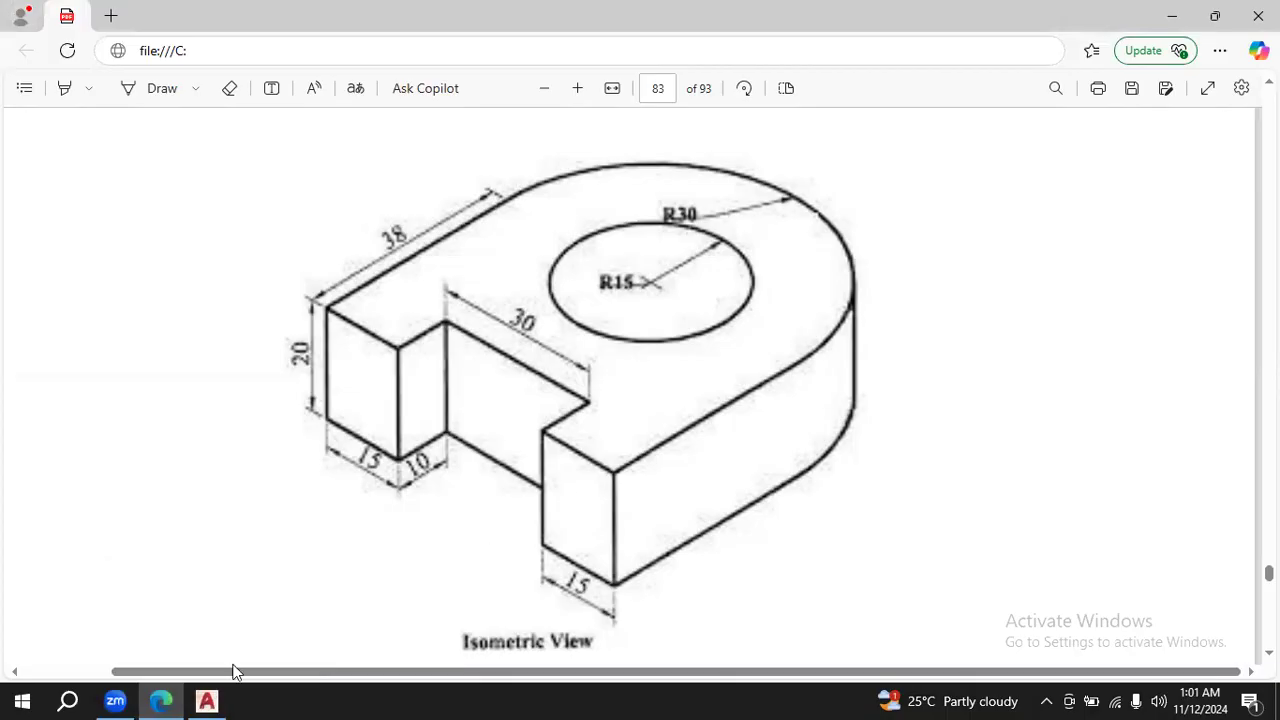
click(207, 700)
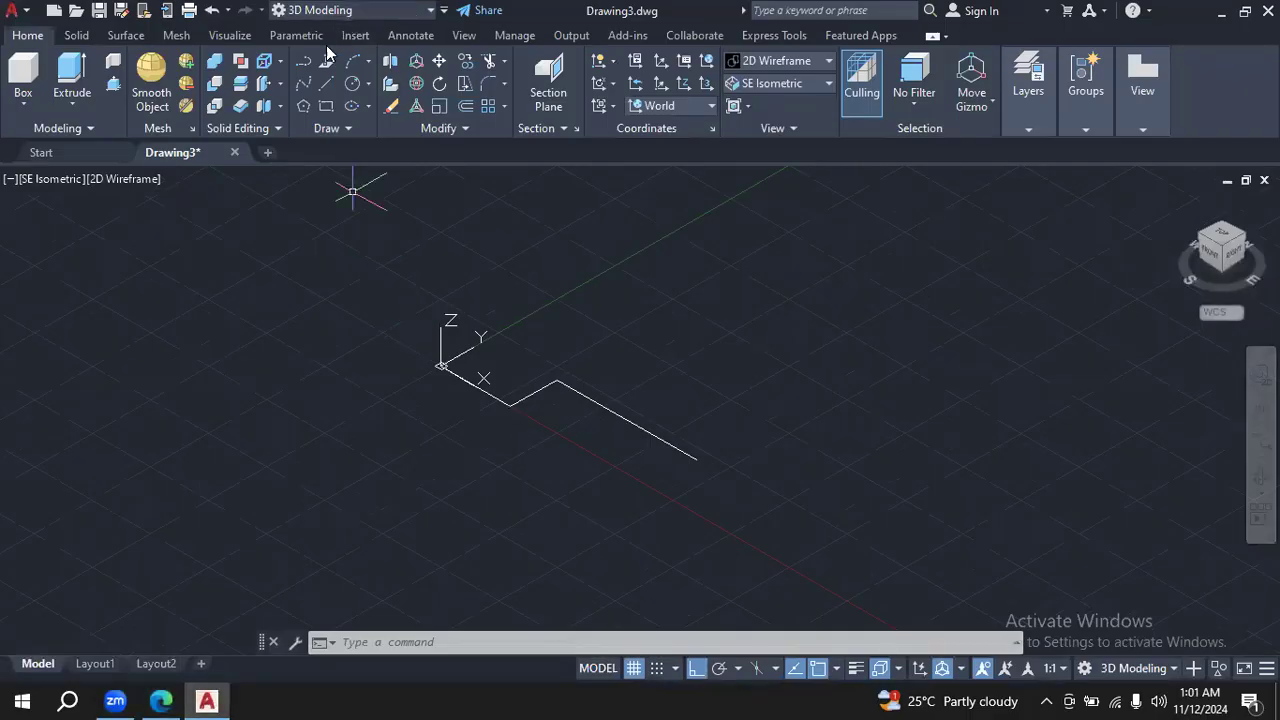
click(326, 84)
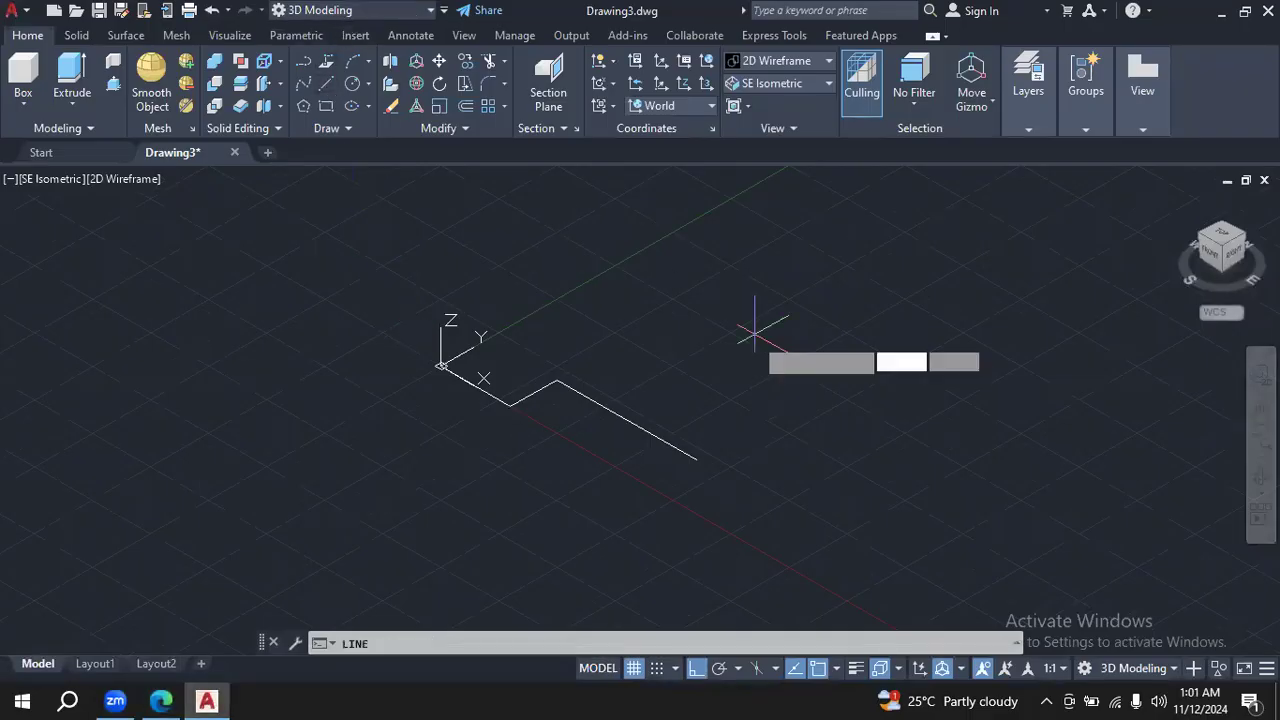
click(696, 460)
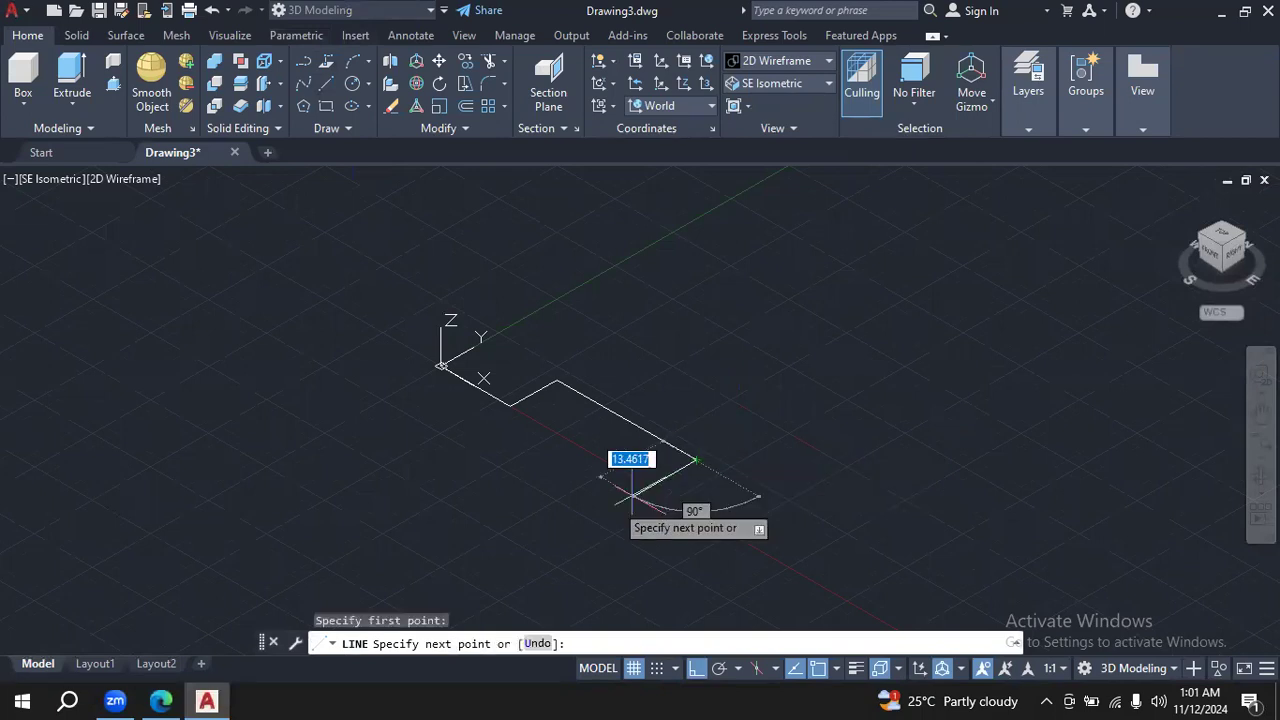
text(10)
key(Return)
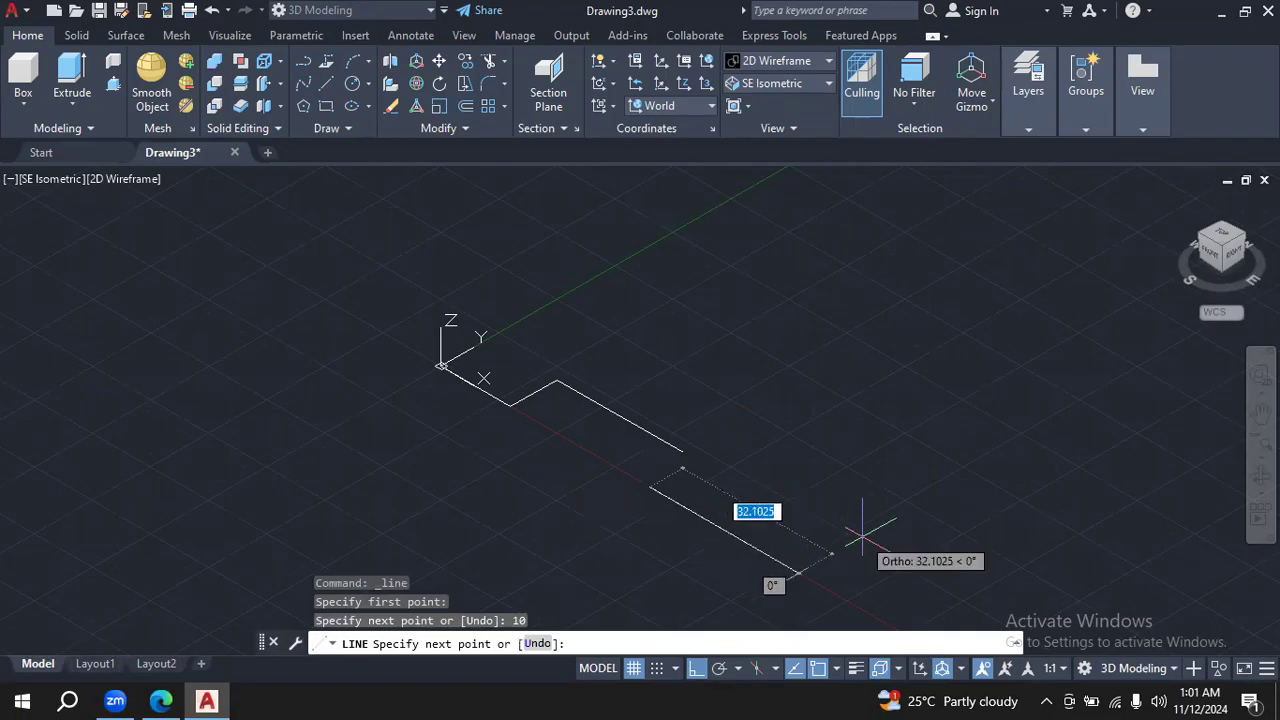
text(15)
key(Return)
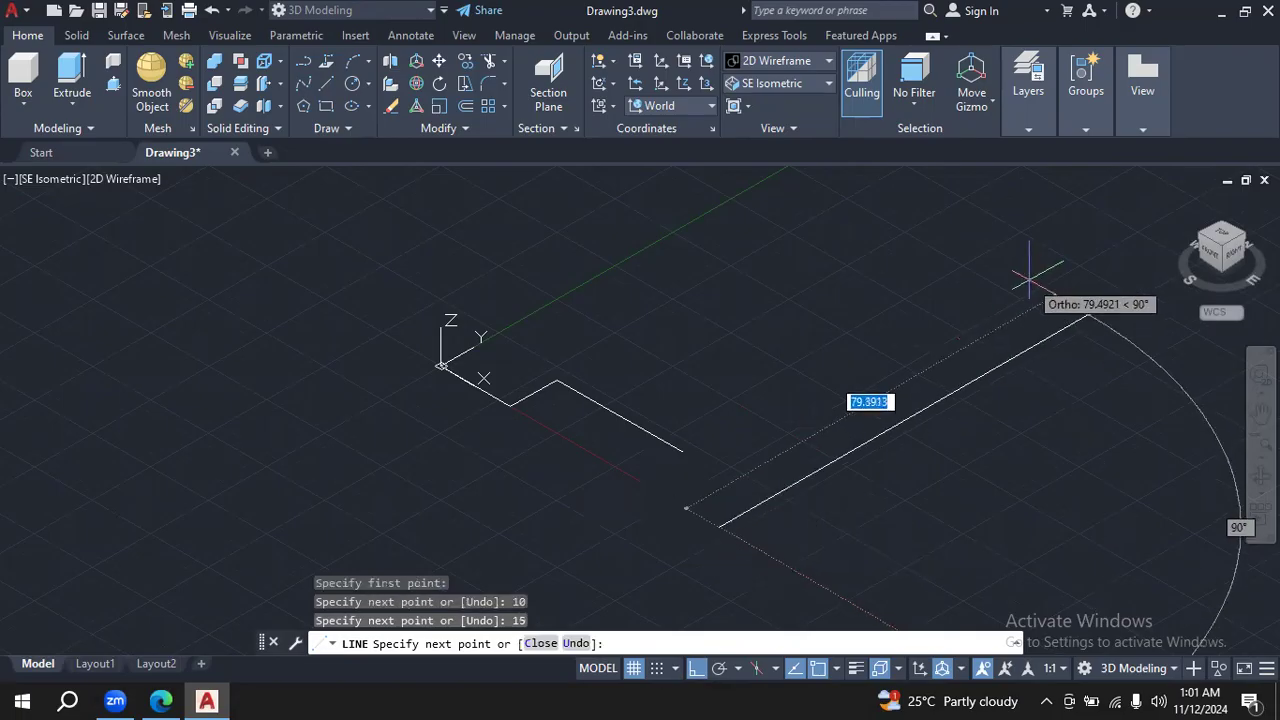
key(Escape)
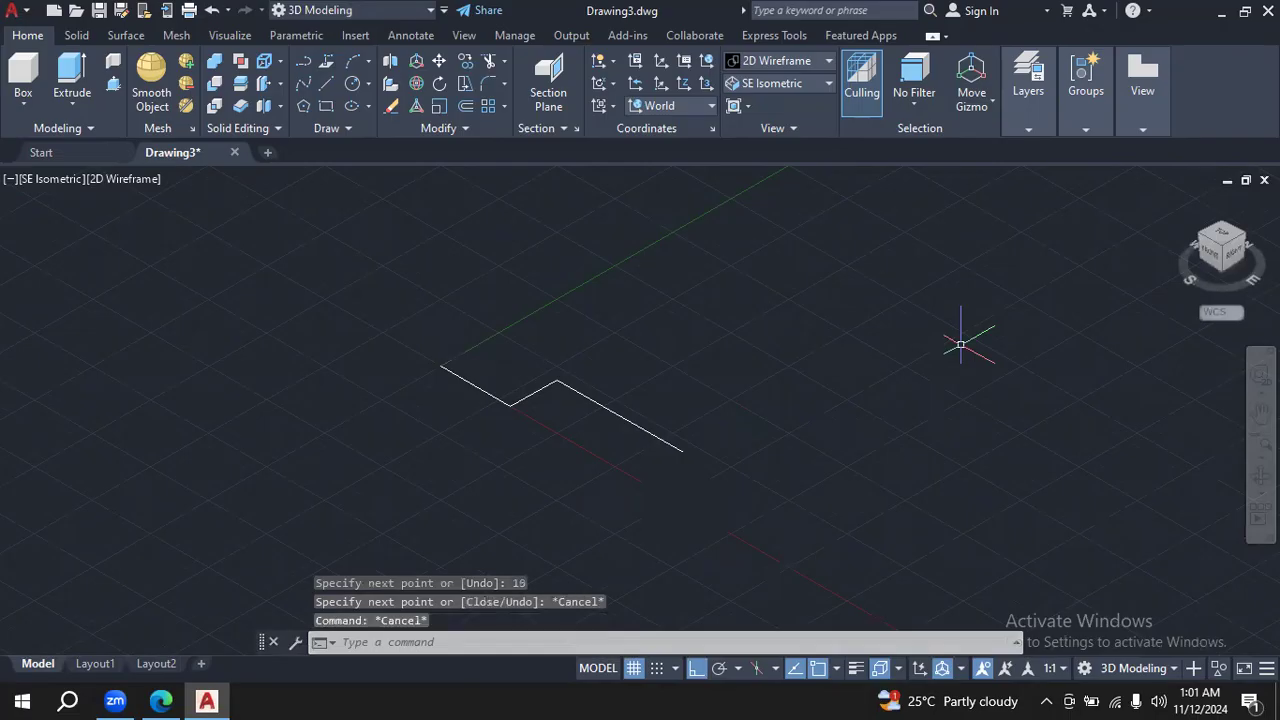
click(168, 700)
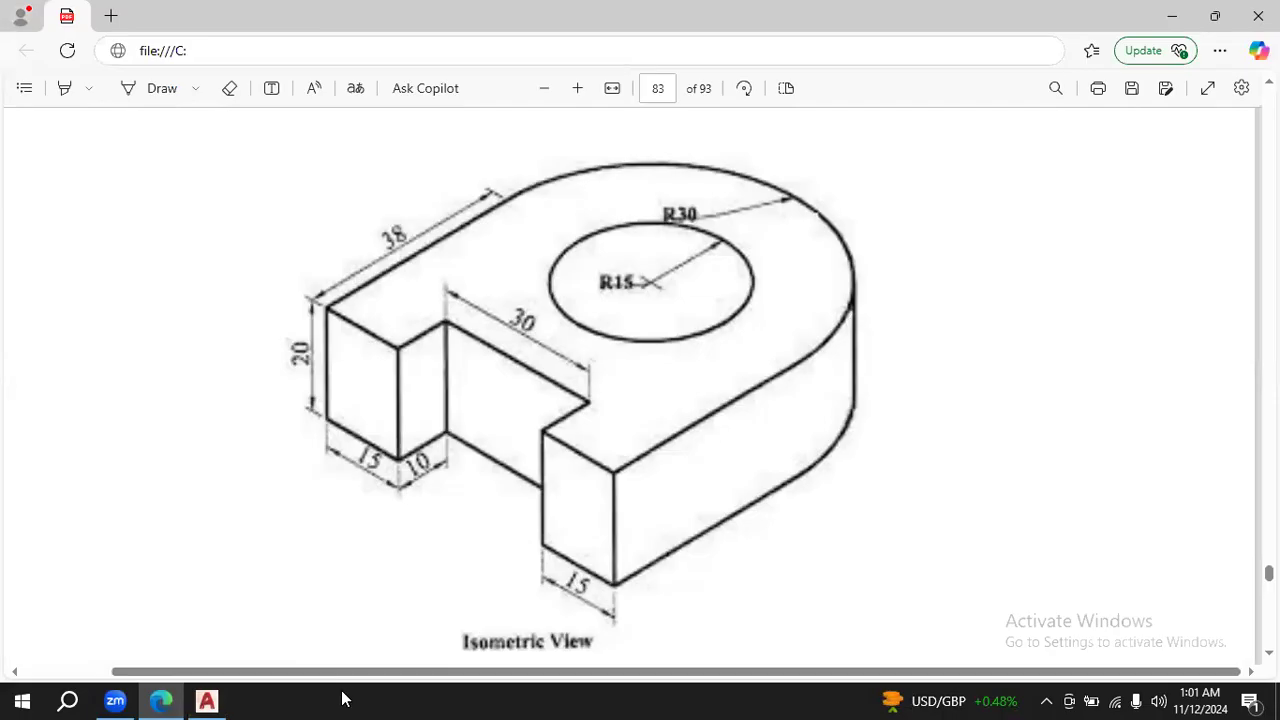
click(203, 701)
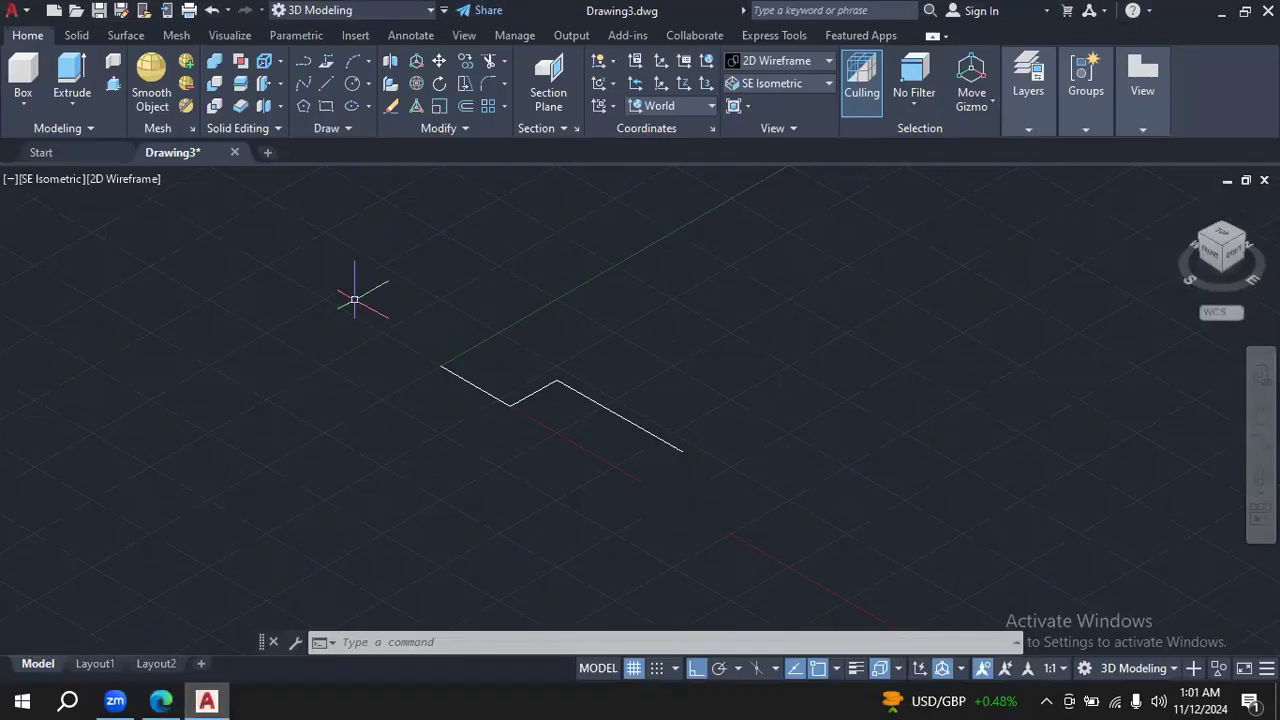
click(330, 79)
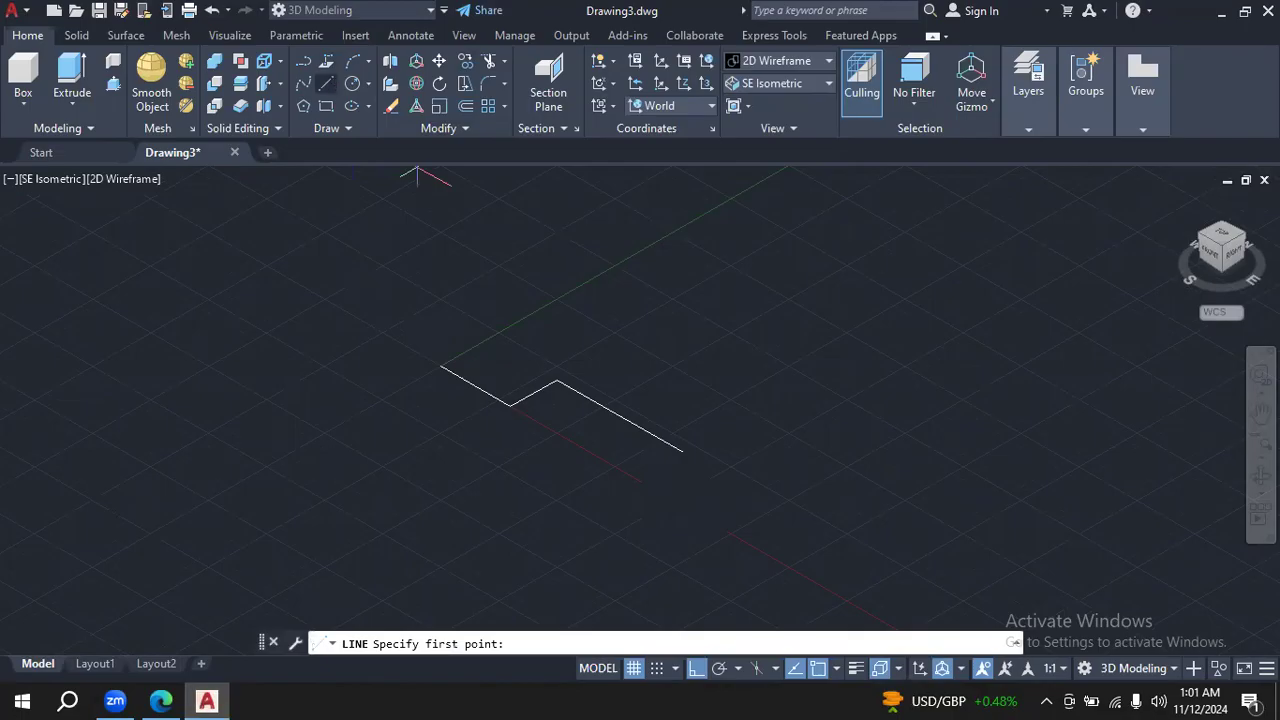
key(Escape)
key(Escape)
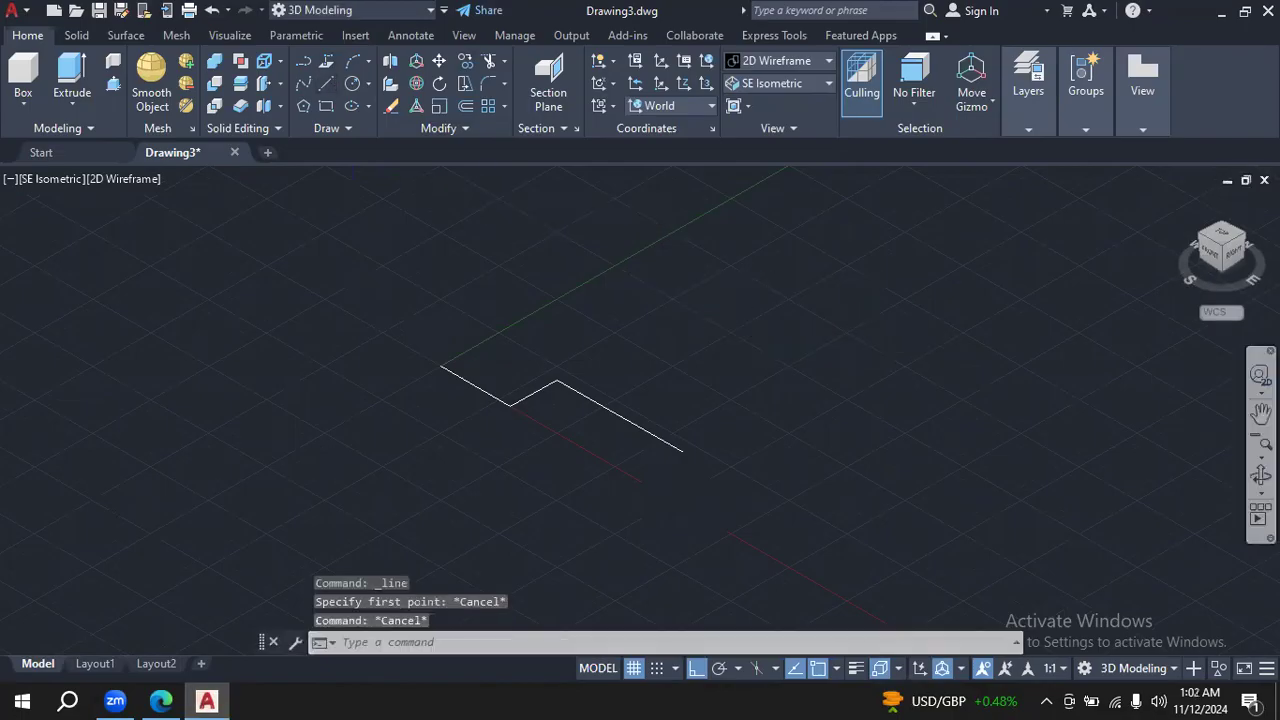
Draw a 38-unit line from the profile's start point at the origin along the positive Y axis.
click(1260, 413)
drag(976, 481, 936, 463)
key(Escape)
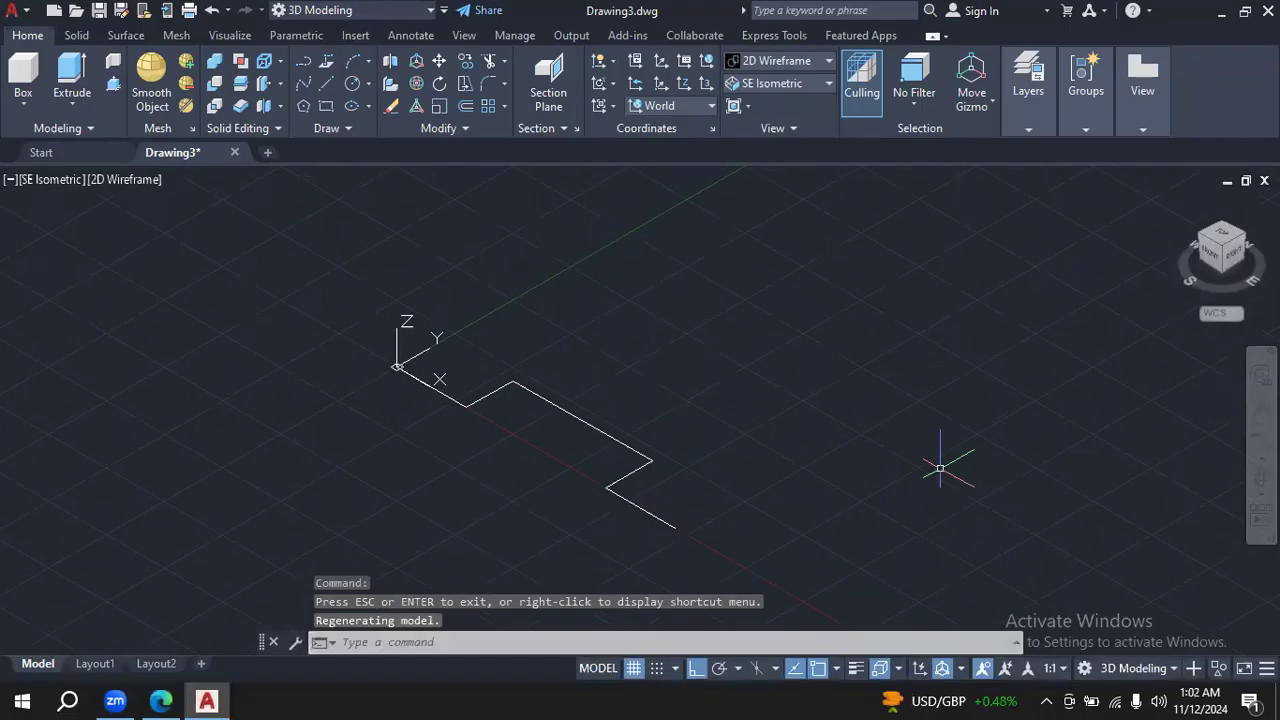
click(324, 83)
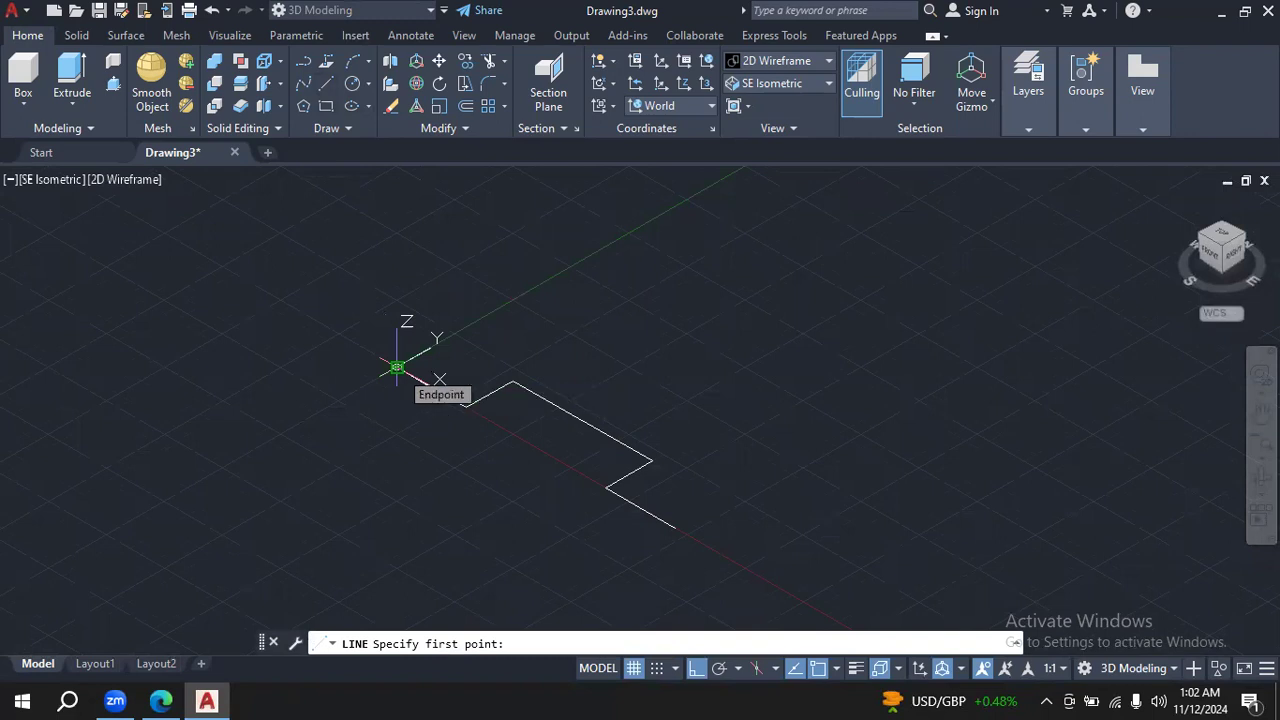
click(397, 368)
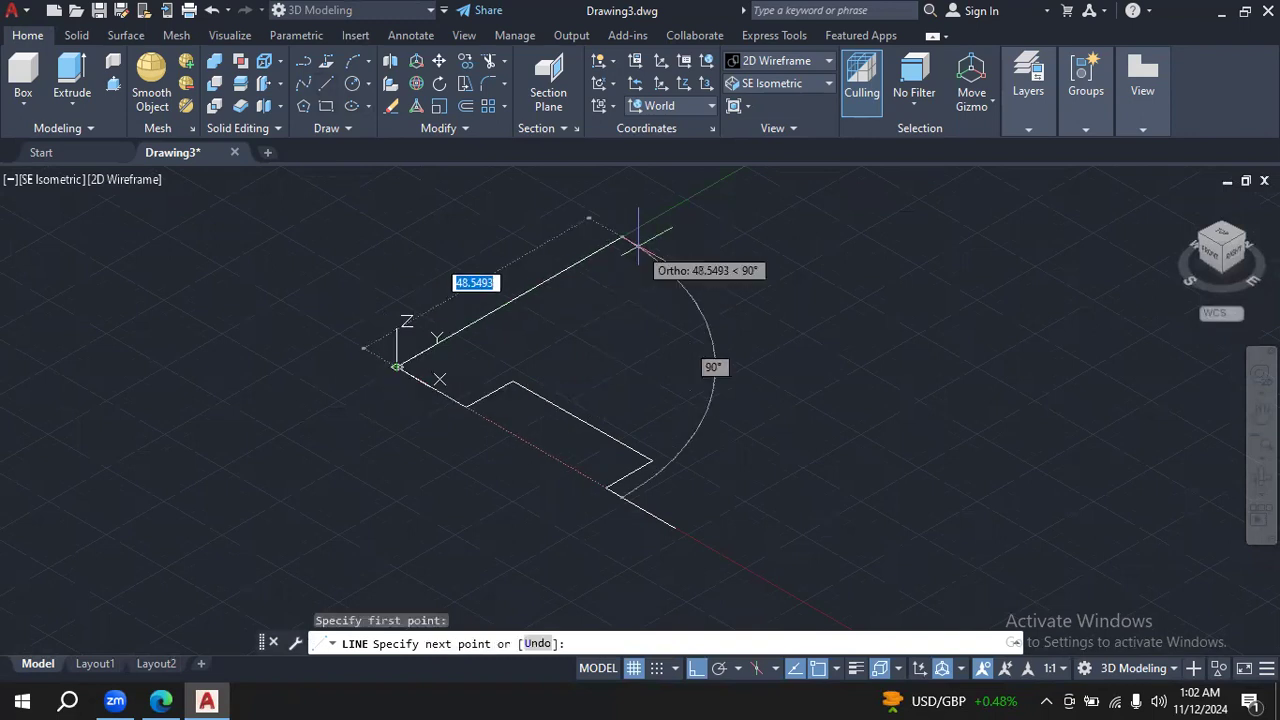
text(38)
key(Return)
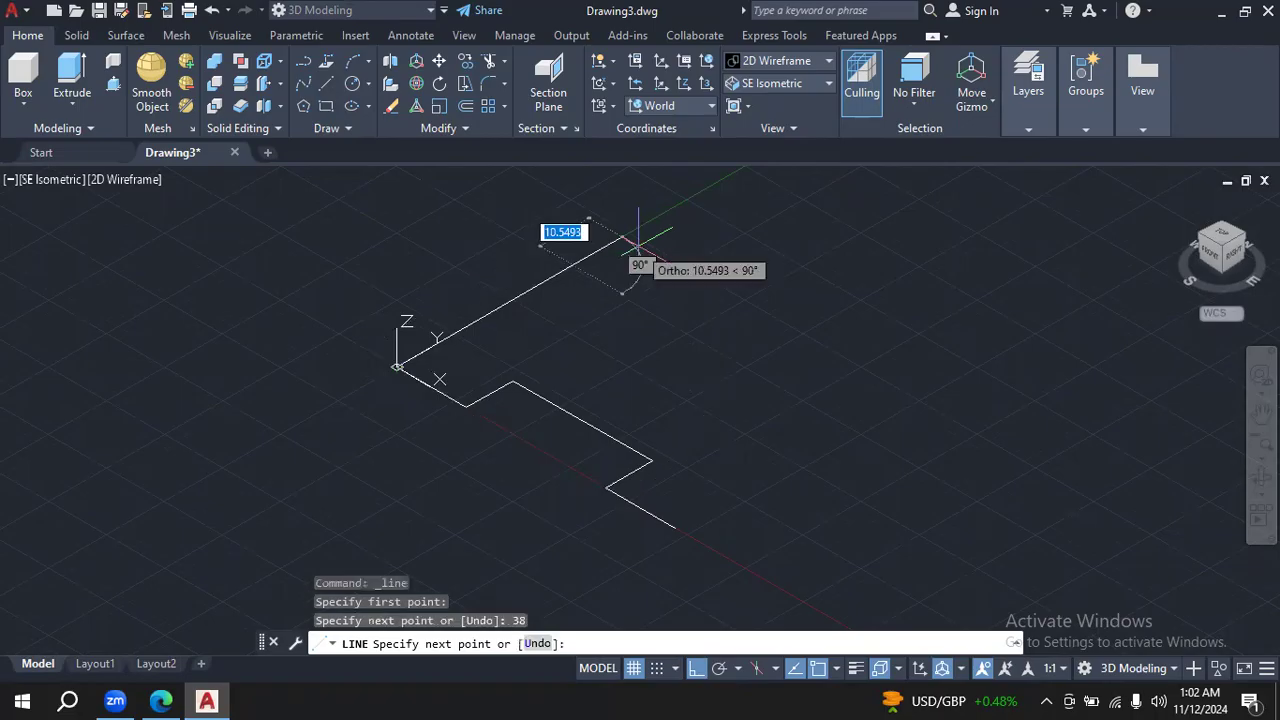
key(Escape)
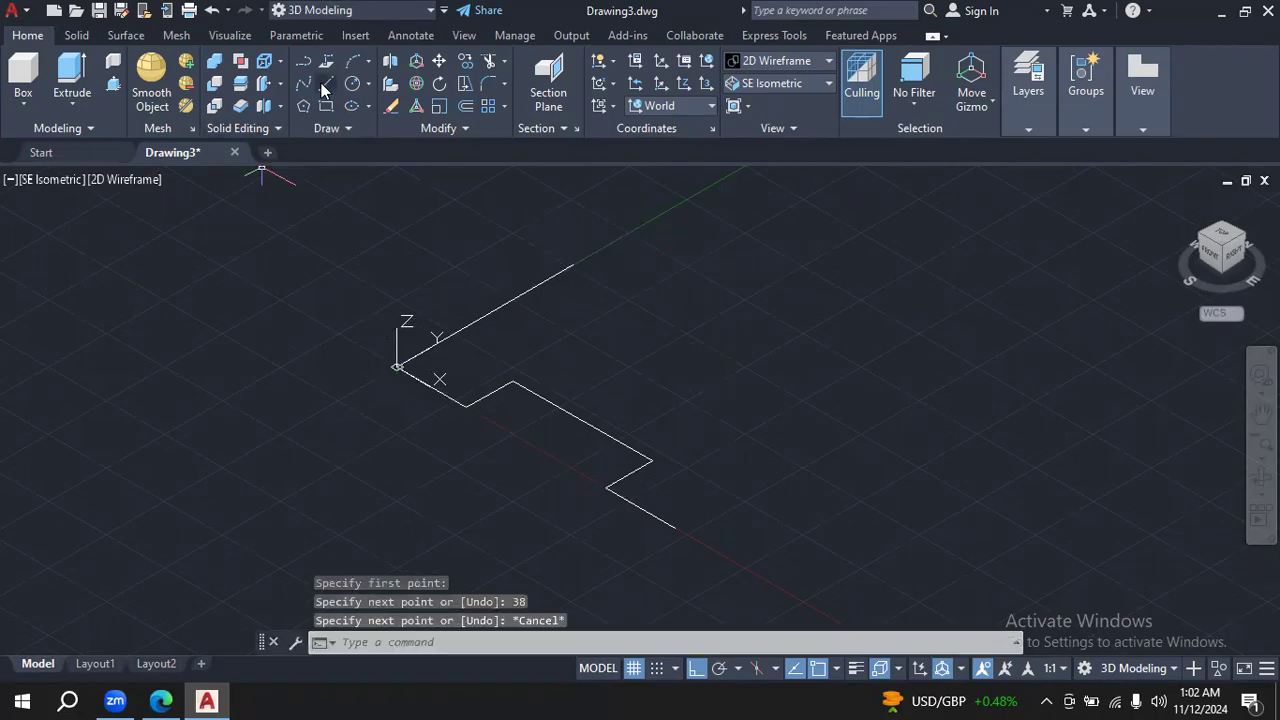
Draw a 38-unit line along positive Y from the open end of the last 15-unit segment.
key(Return)
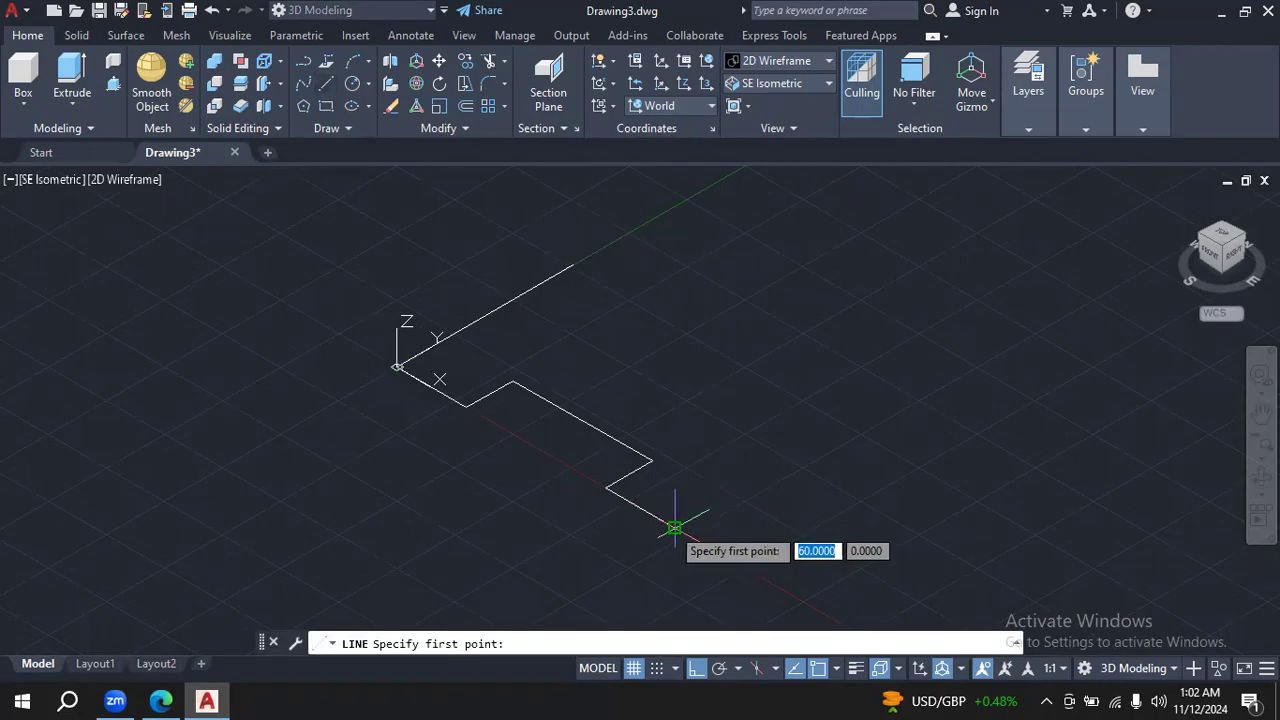
click(675, 527)
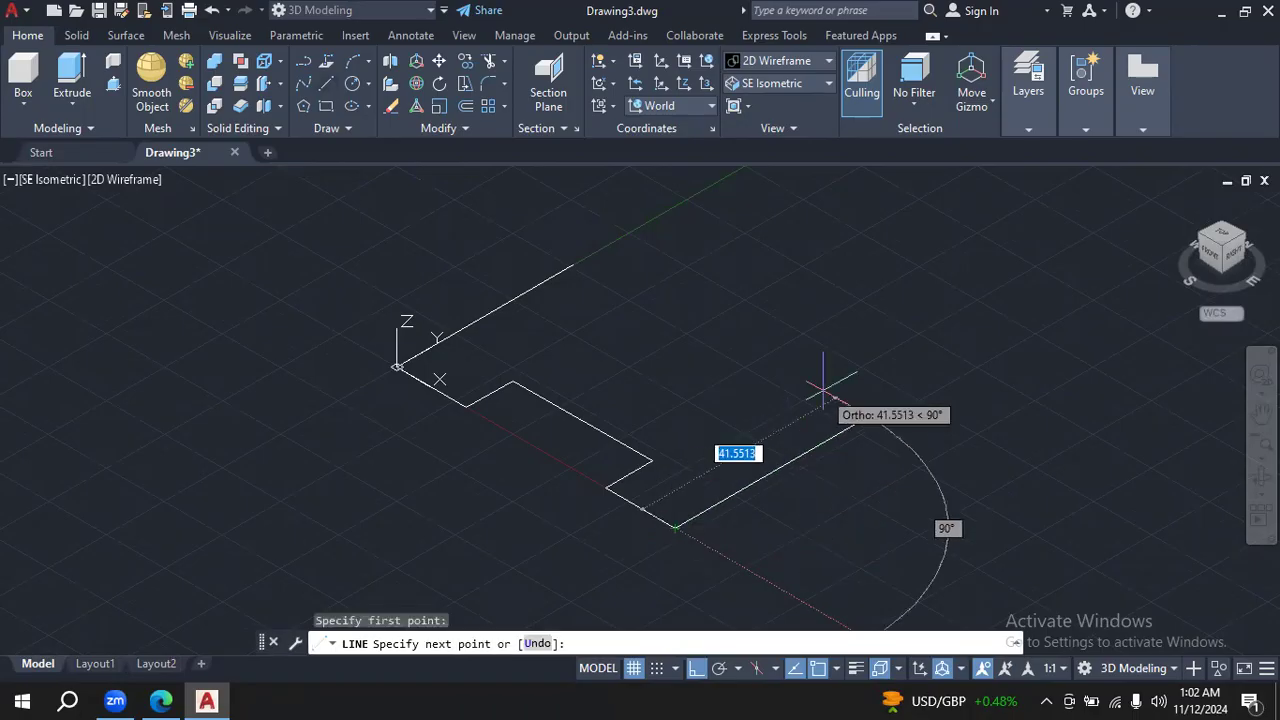
text(38)
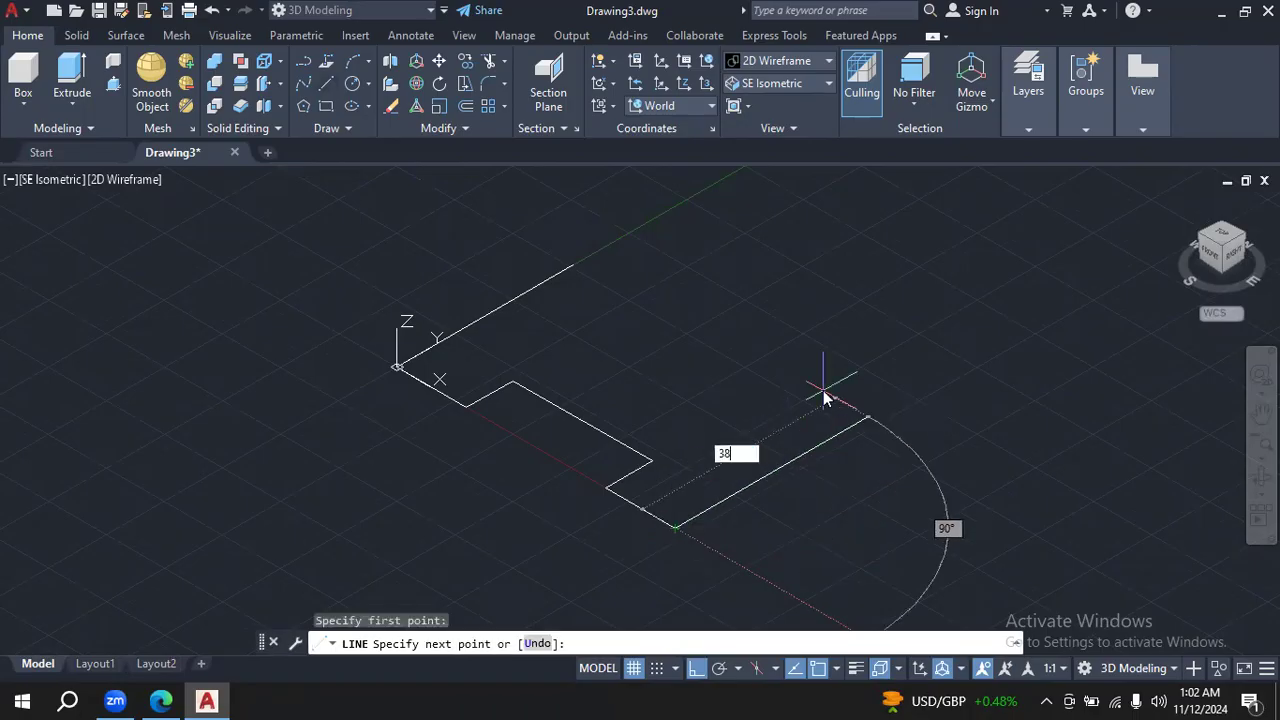
key(Return)
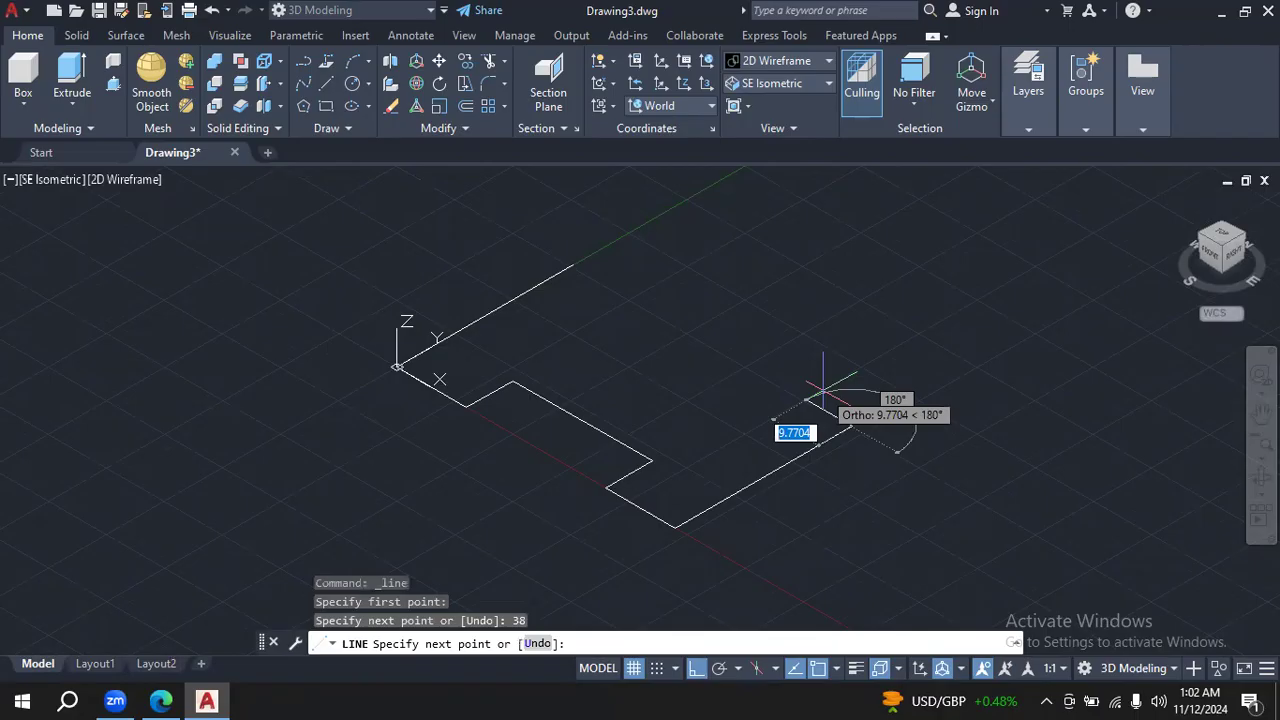
key(Escape)
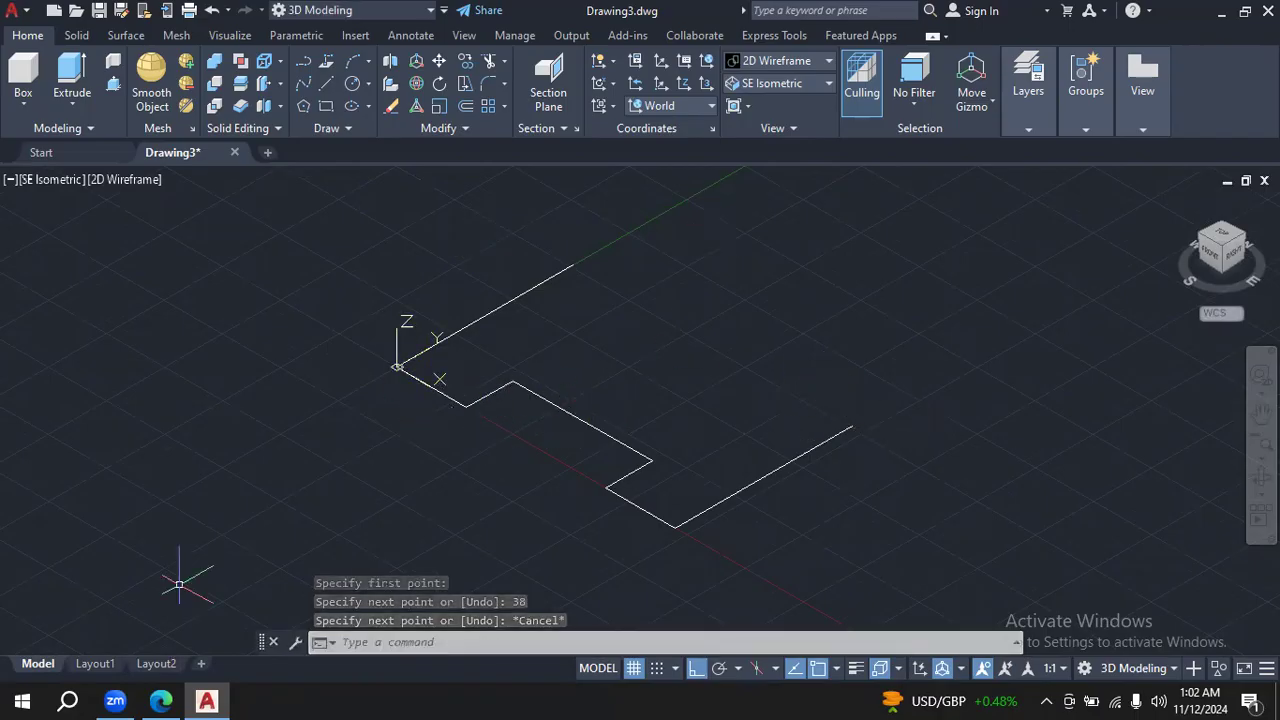
After checking the rounded end in the PDF, try a Tan, Tan, Radius circle of radius 30 on the two 38-unit lines.
click(161, 701)
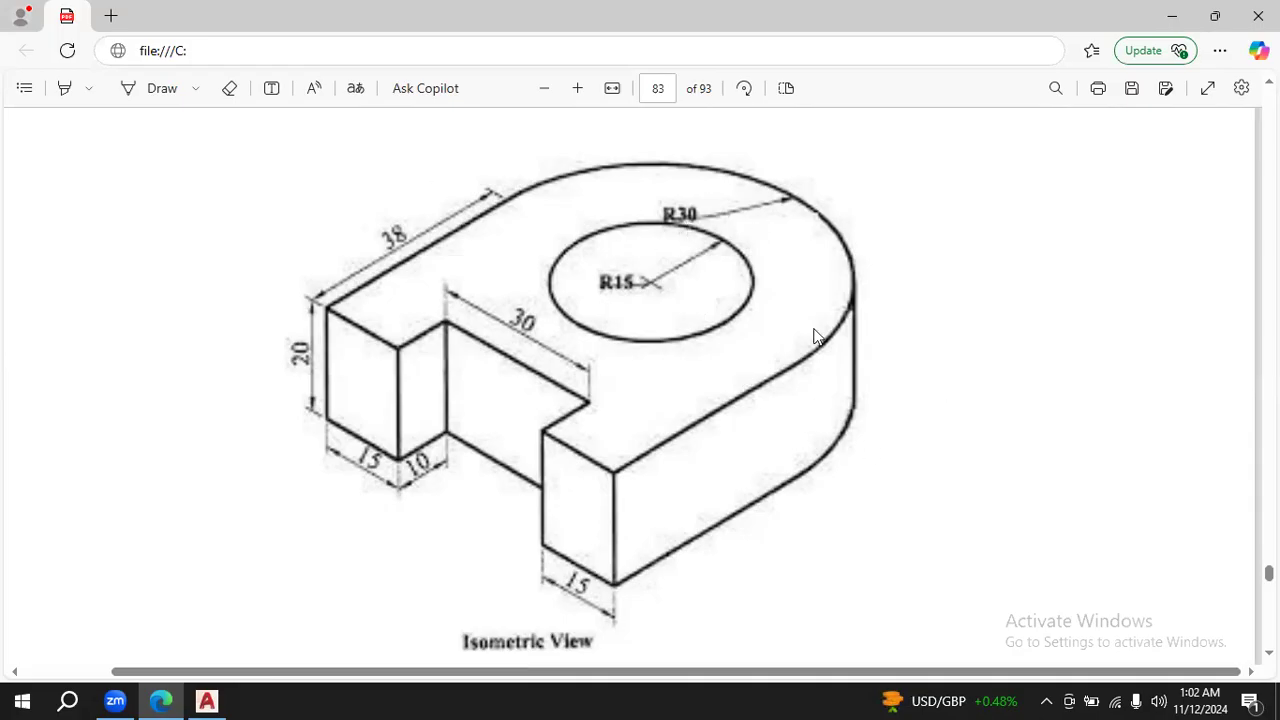
click(205, 700)
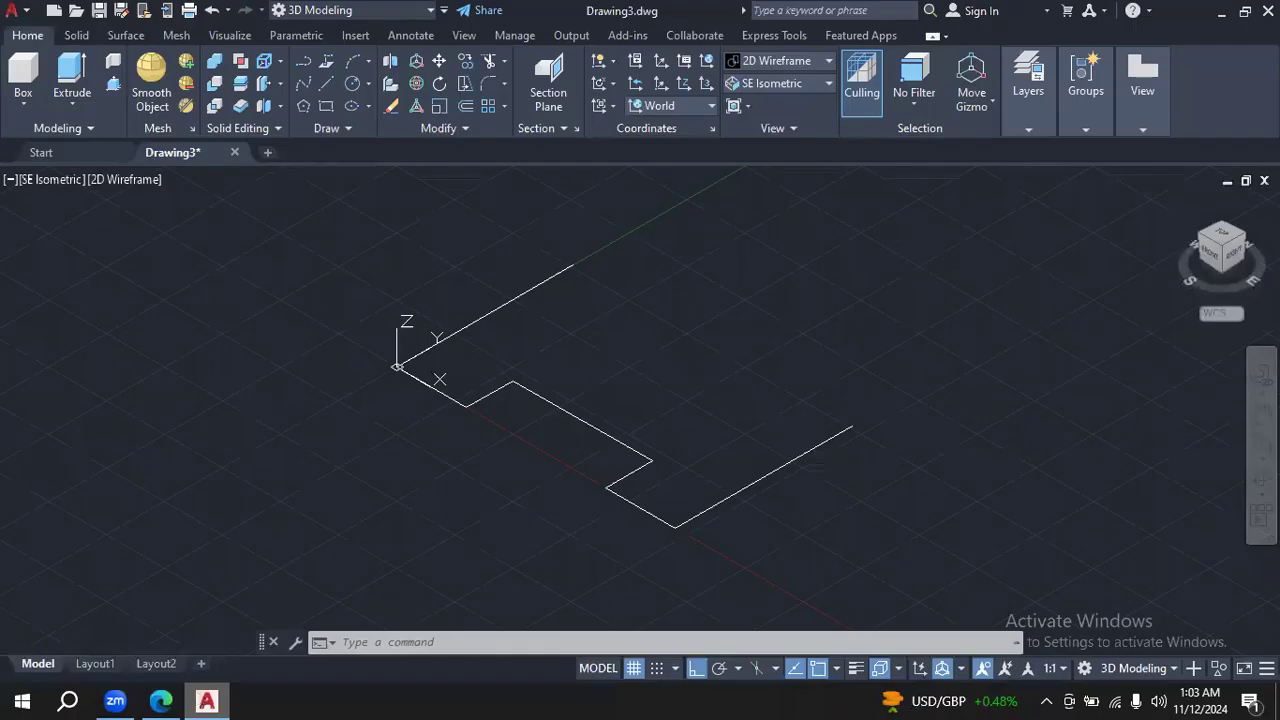
click(368, 84)
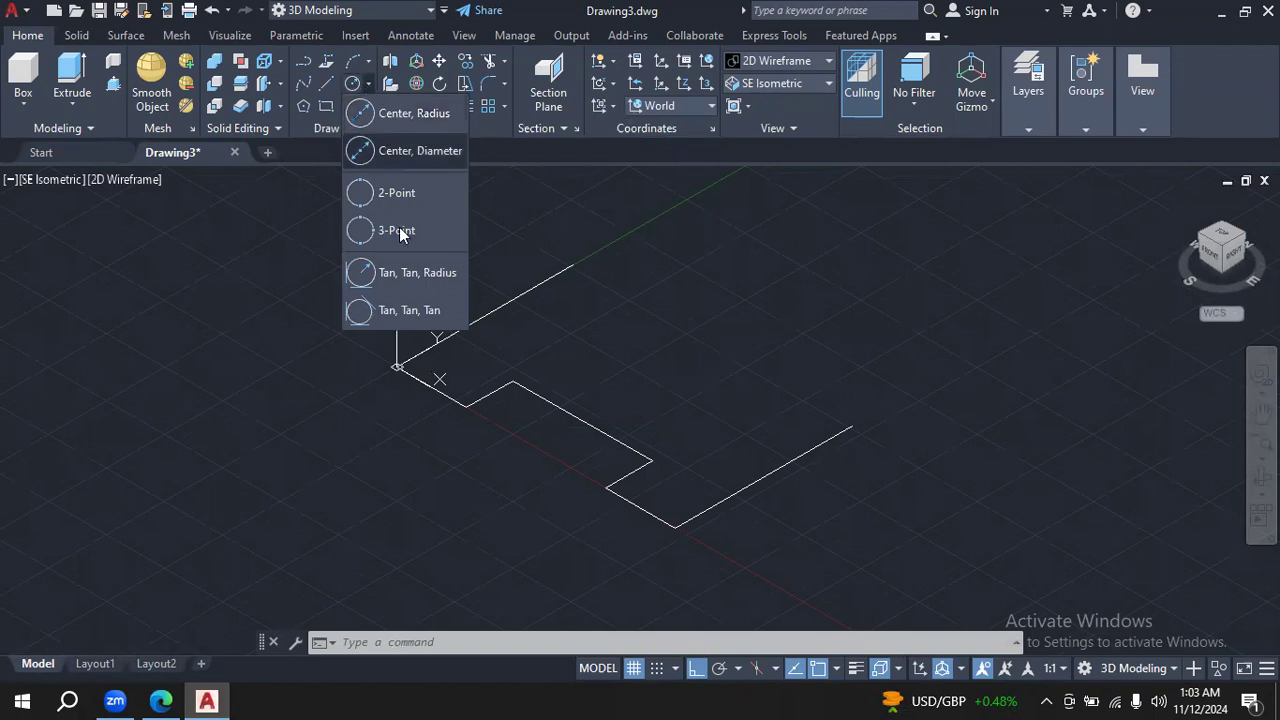
click(415, 281)
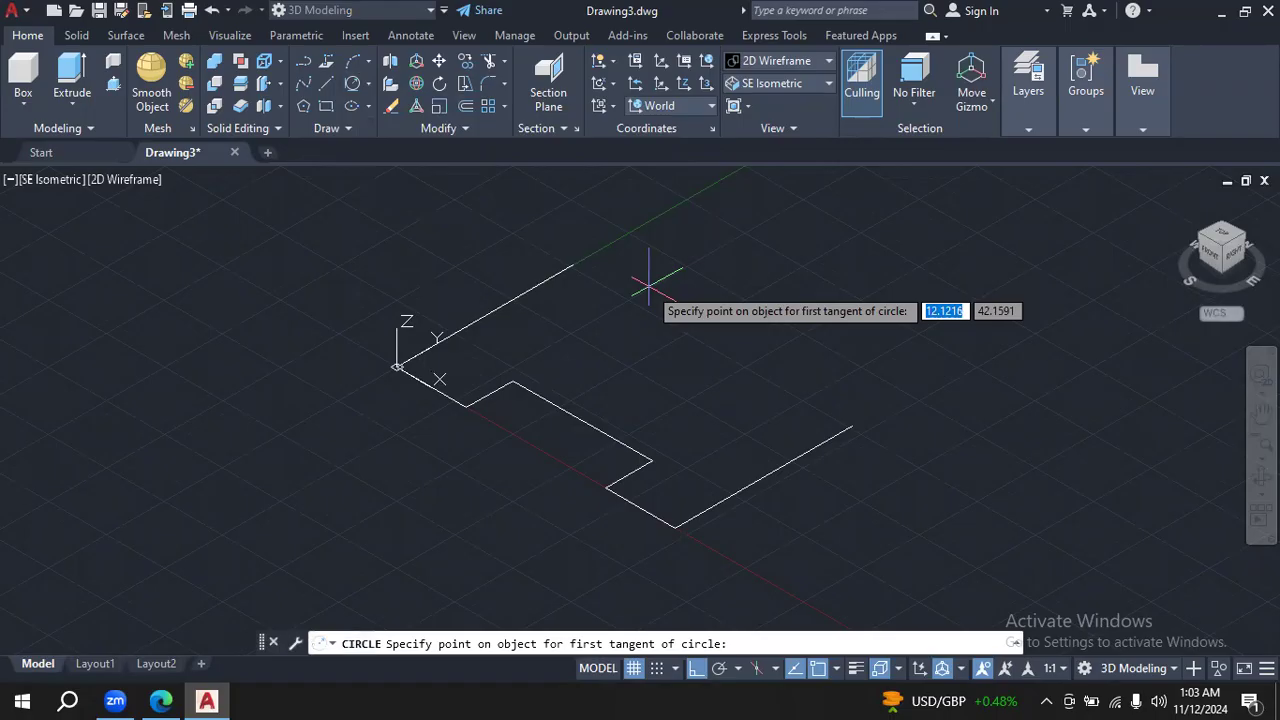
click(542, 278)
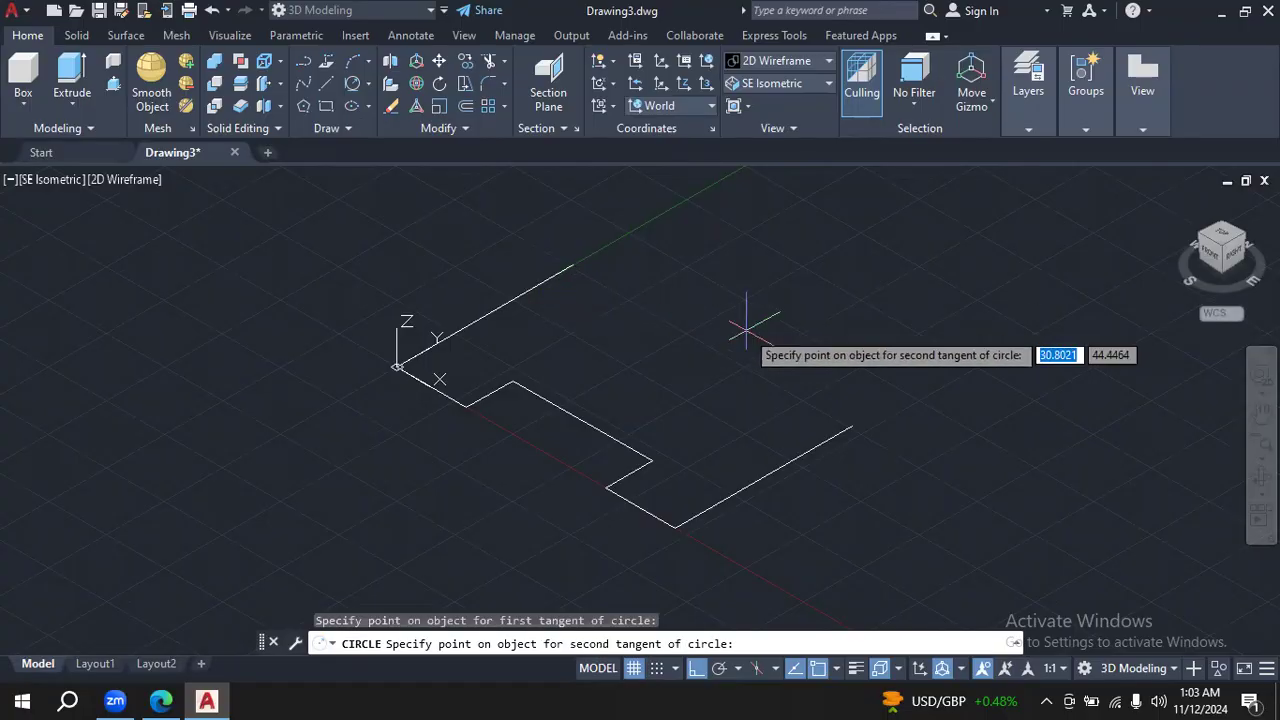
click(824, 440)
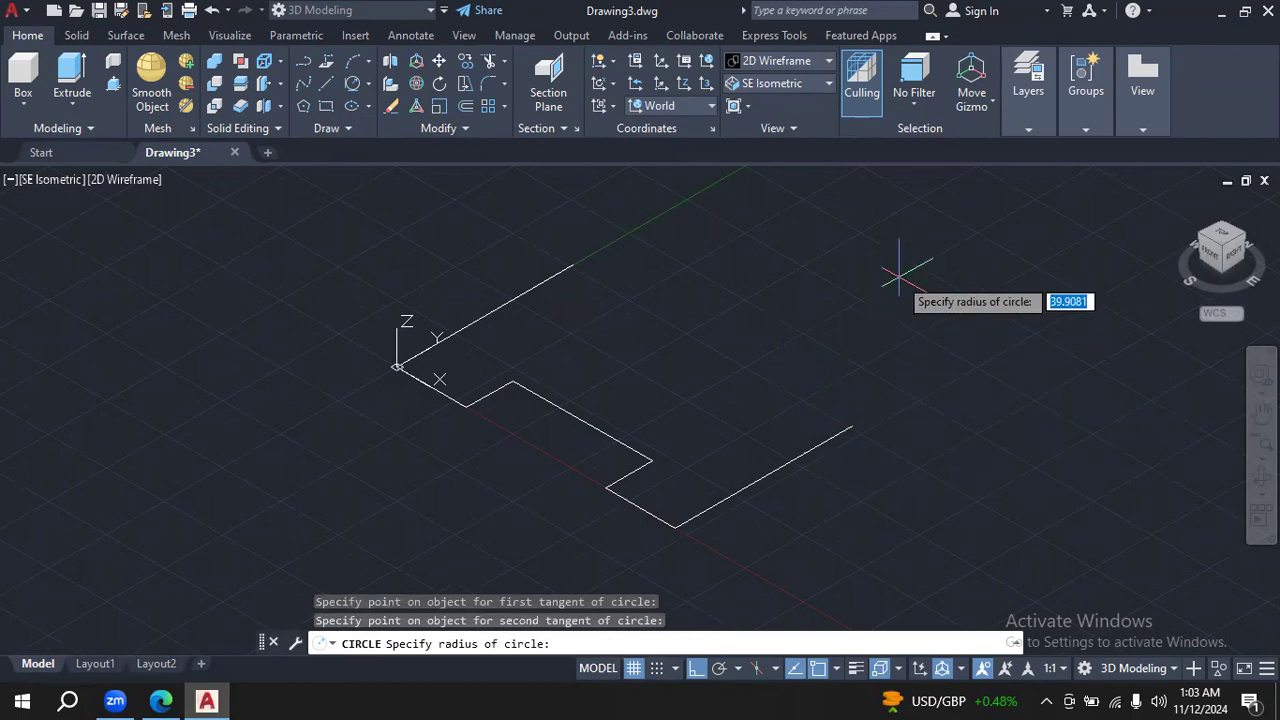
text(30)
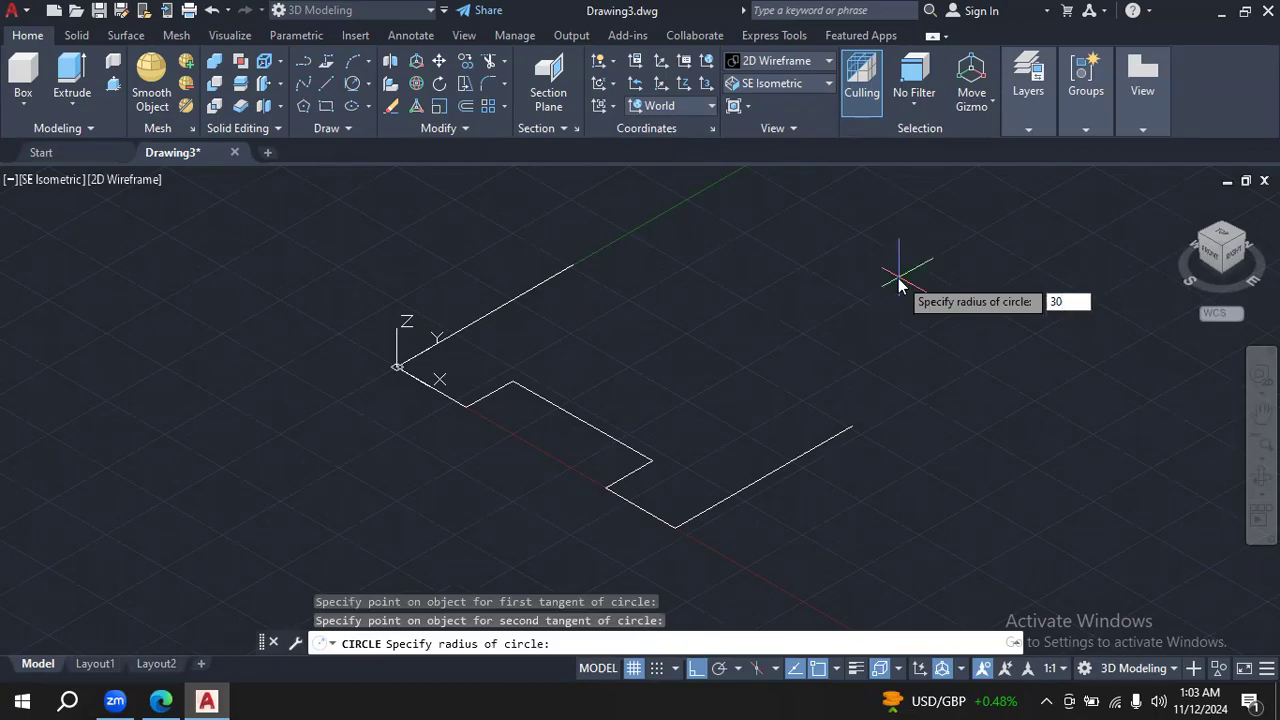
key(Return)
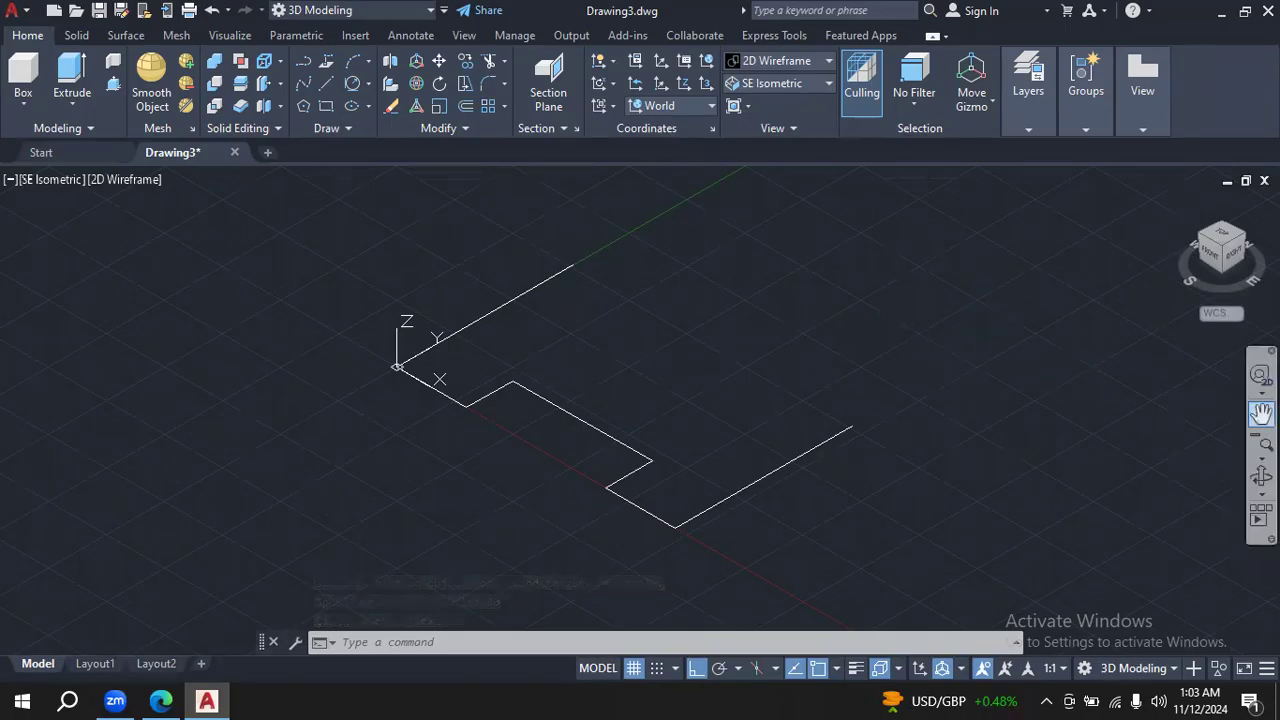
Try the radius 30 tangent circle again, picking the tangent points near the open ends of both 38-unit lines.
click(1260, 413)
drag(1037, 366, 1030, 432)
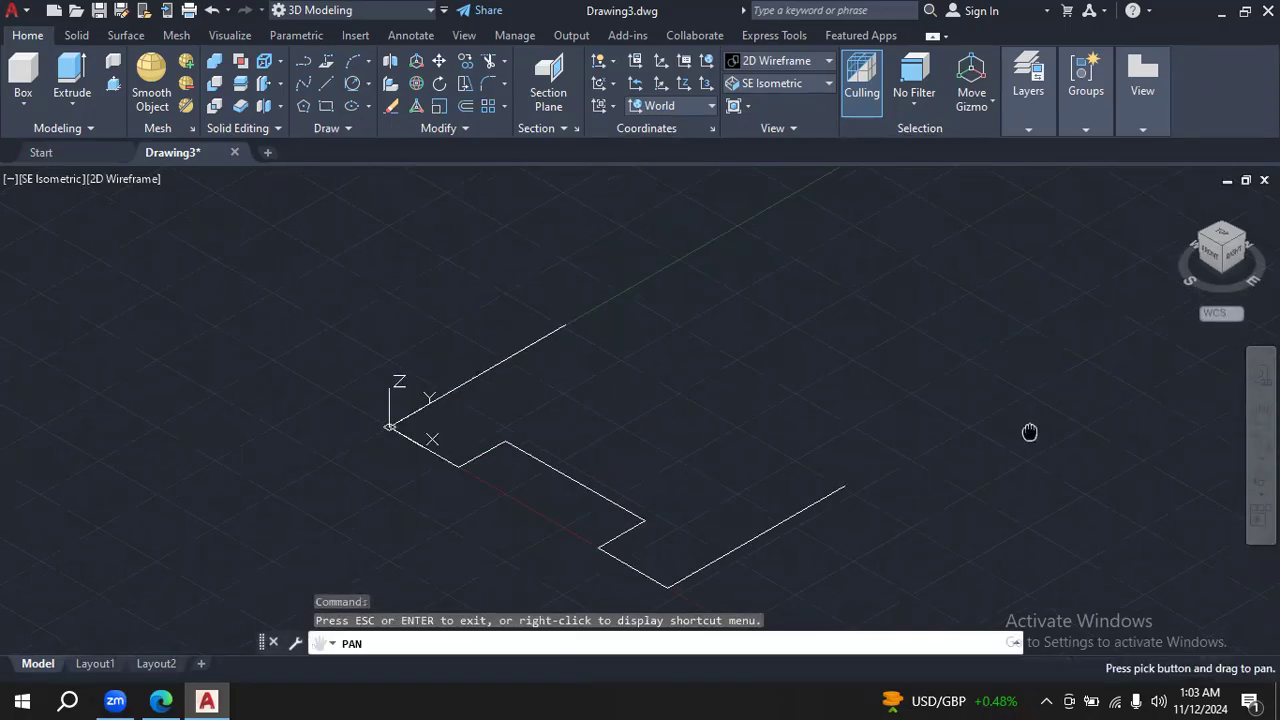
key(Escape)
key(Escape)
key(Escape)
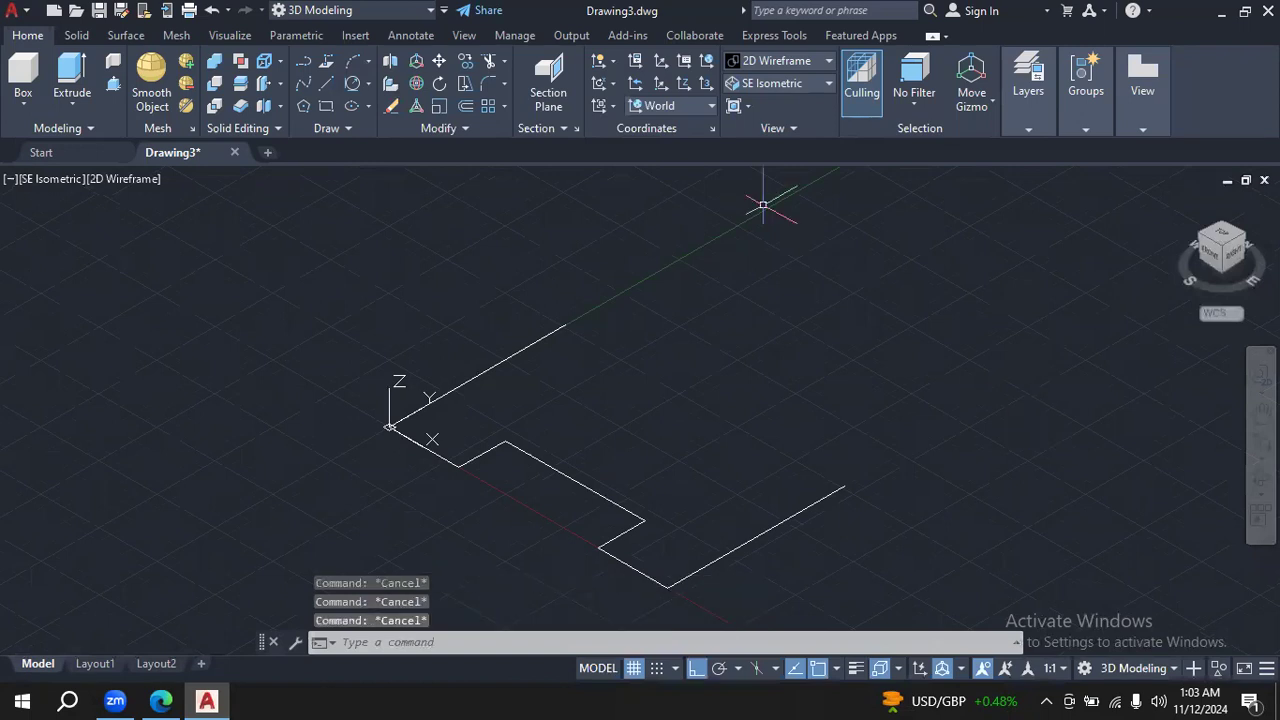
click(352, 85)
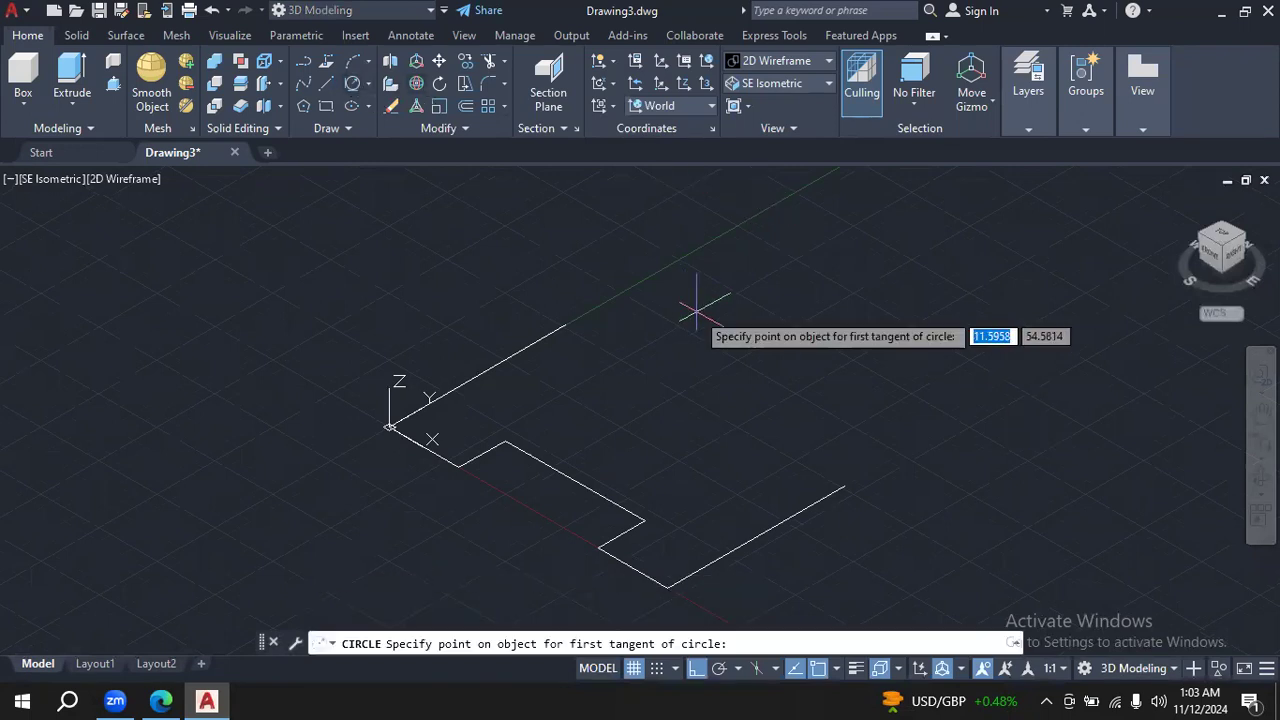
click(563, 325)
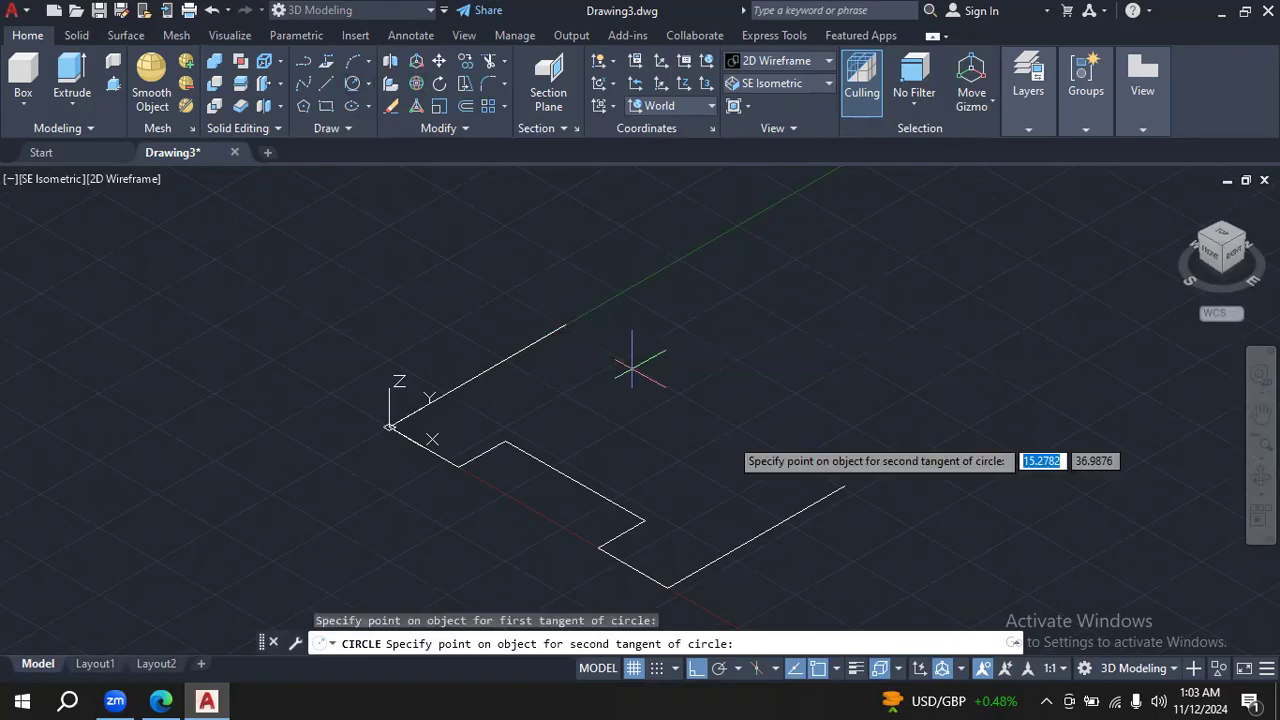
click(840, 487)
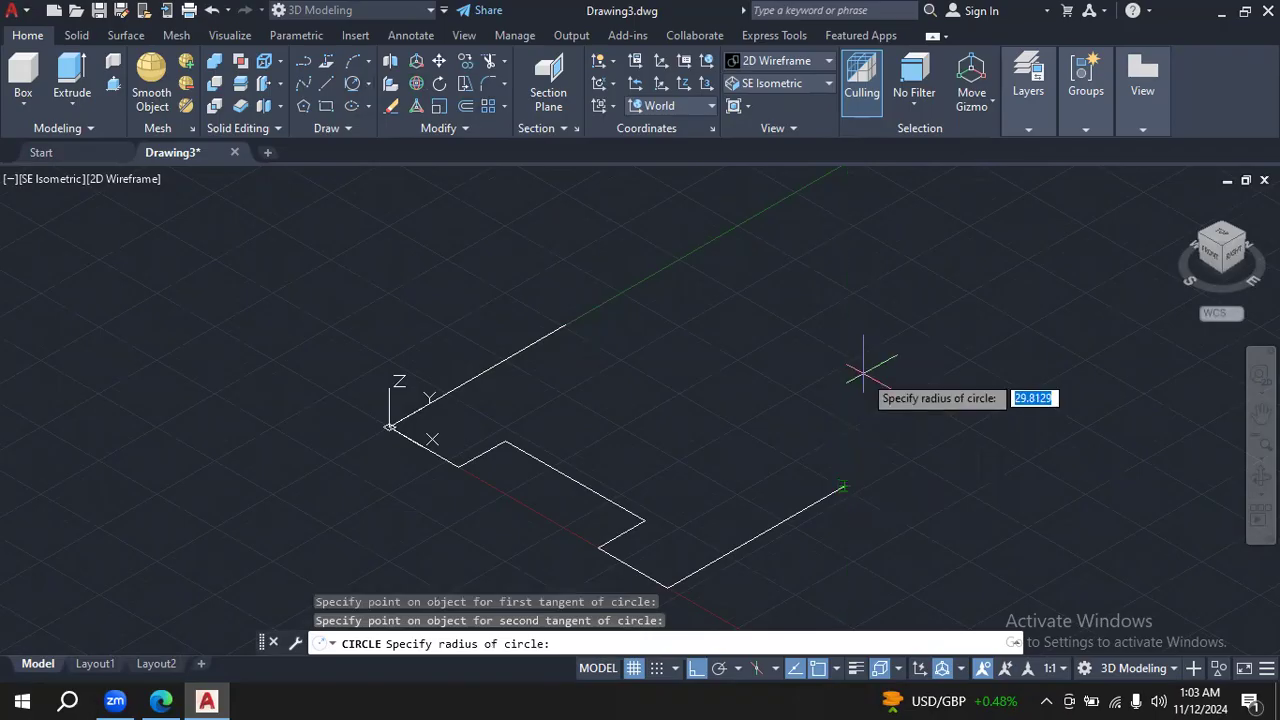
text(30)
key(Return)
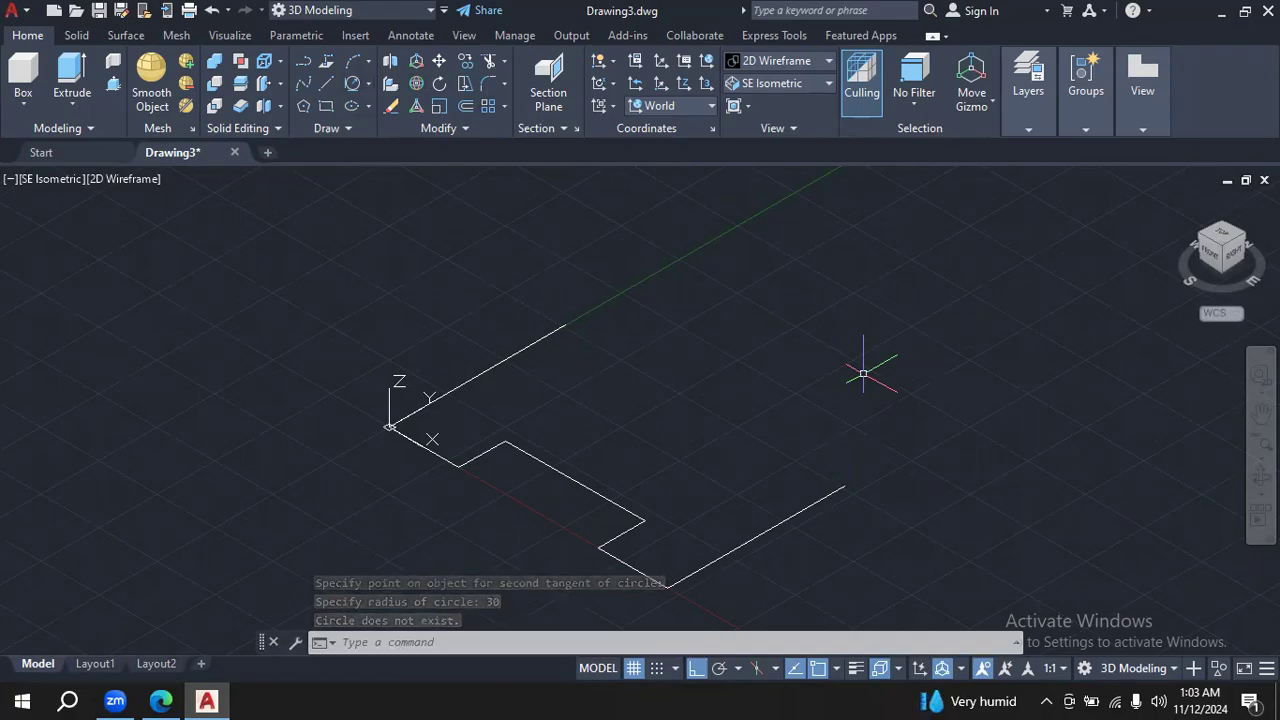
Switch to the Top view and show the whole profile with free space beyond its open ends.
click(805, 83)
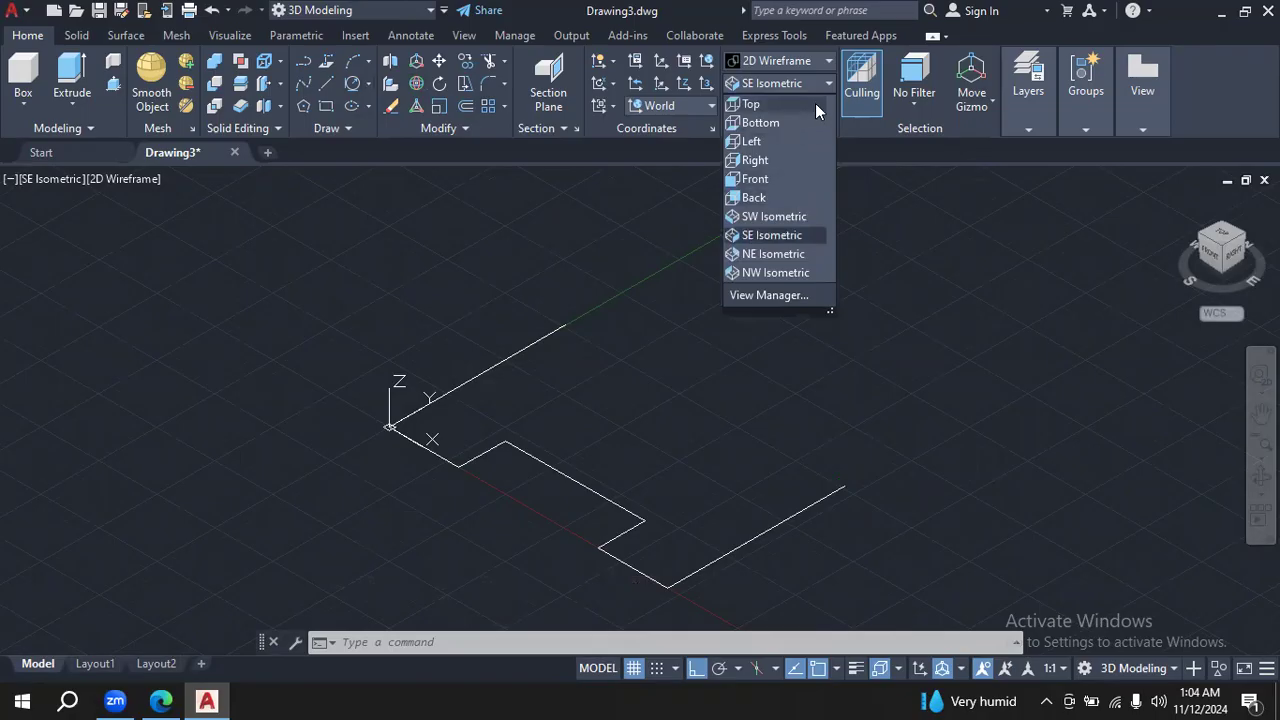
click(815, 103)
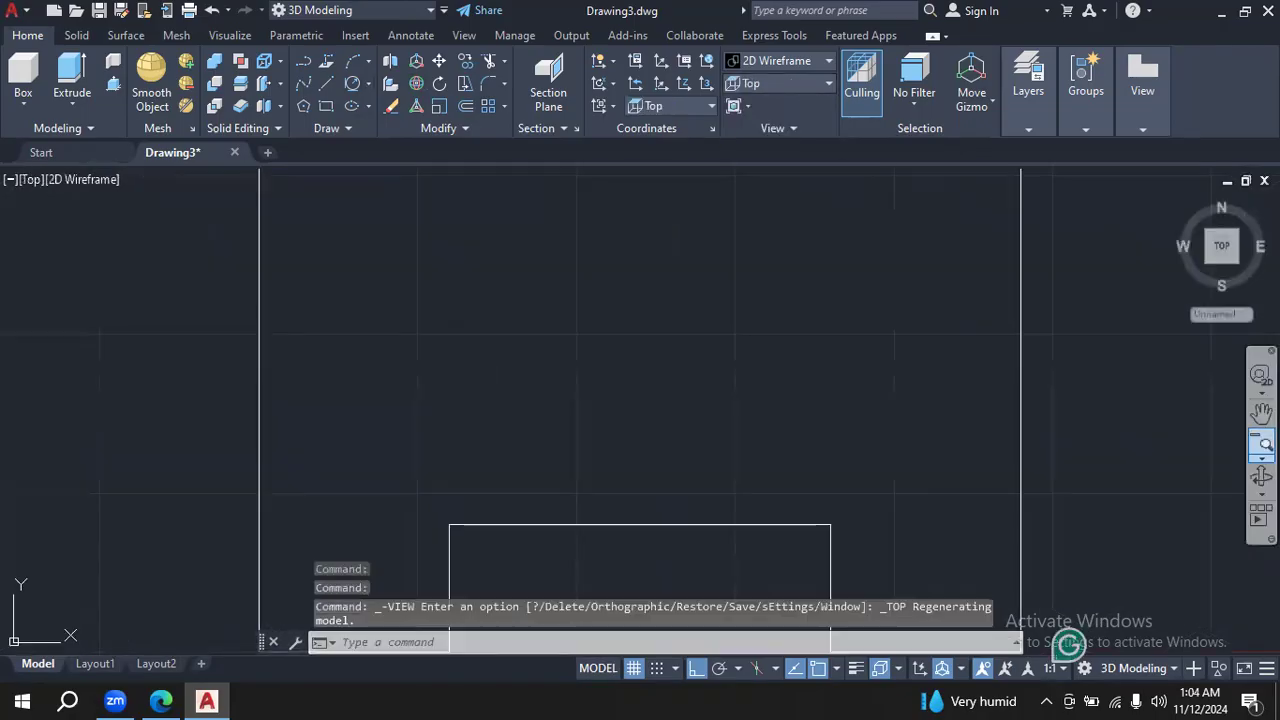
click(1262, 456)
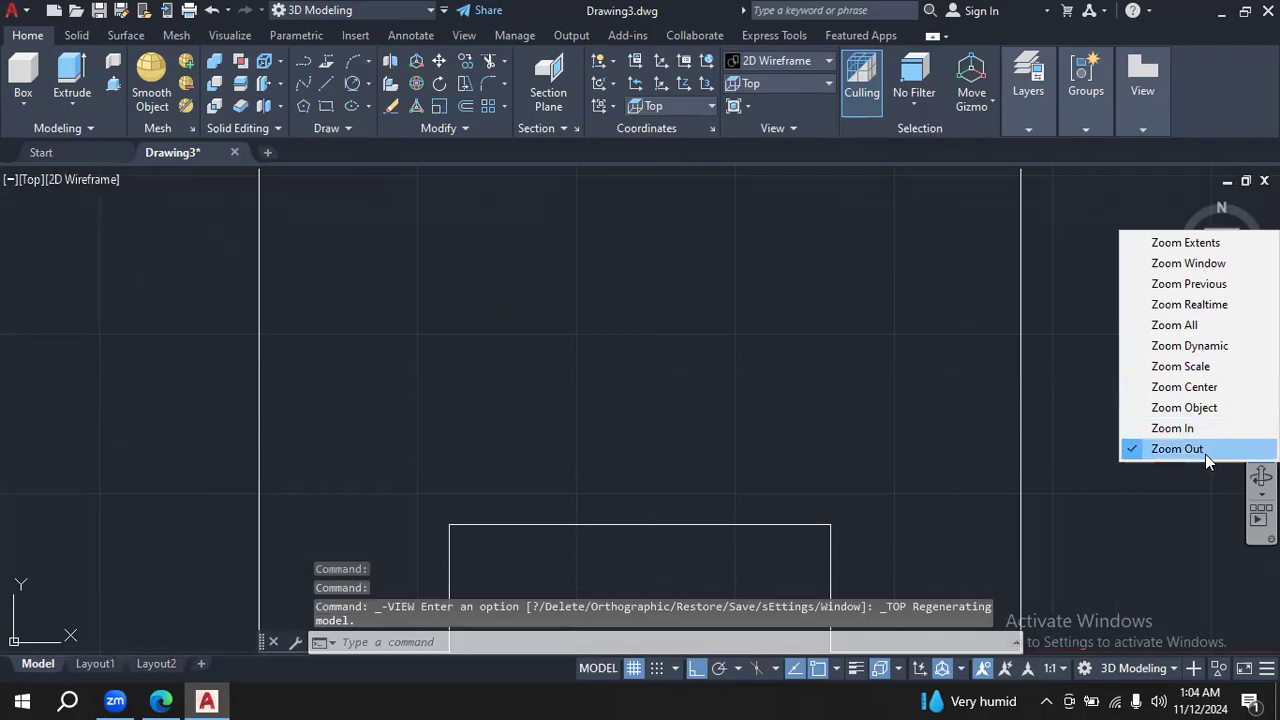
click(1205, 454)
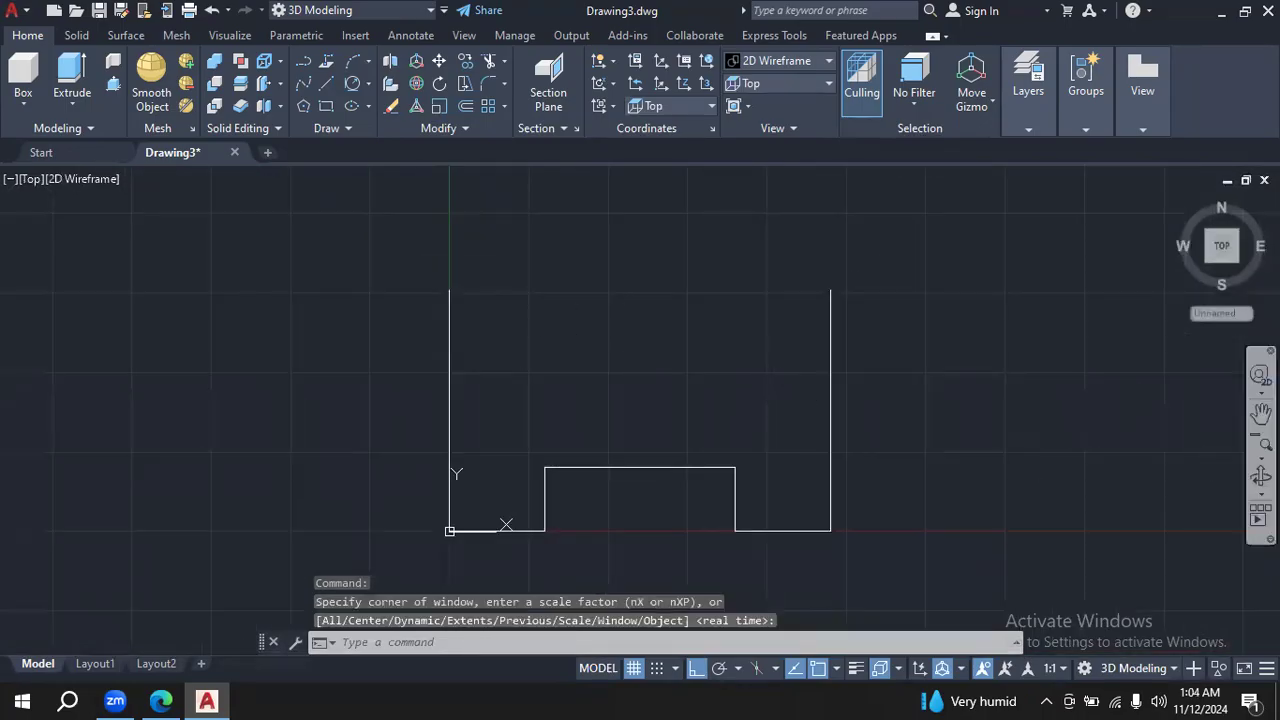
click(1260, 412)
drag(966, 380, 966, 406)
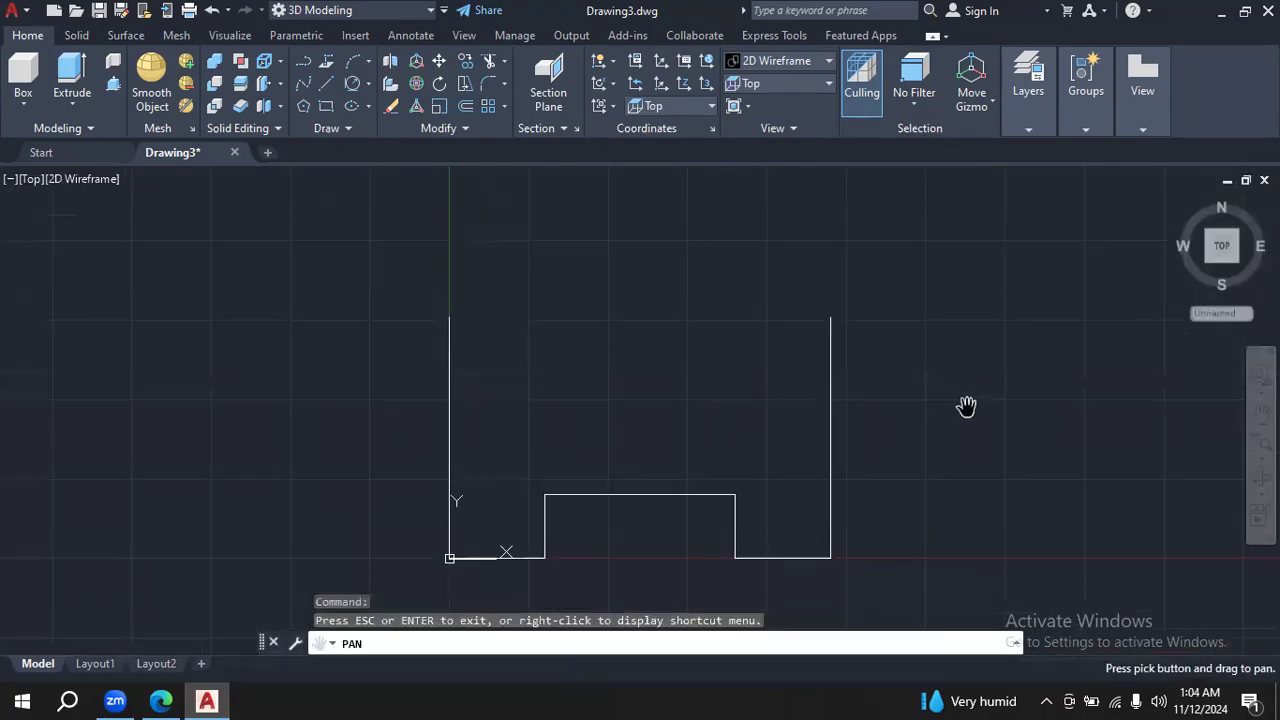
Try to draw the radius 30 circle tangent to both 38-unit lines in the Top view.
click(353, 85)
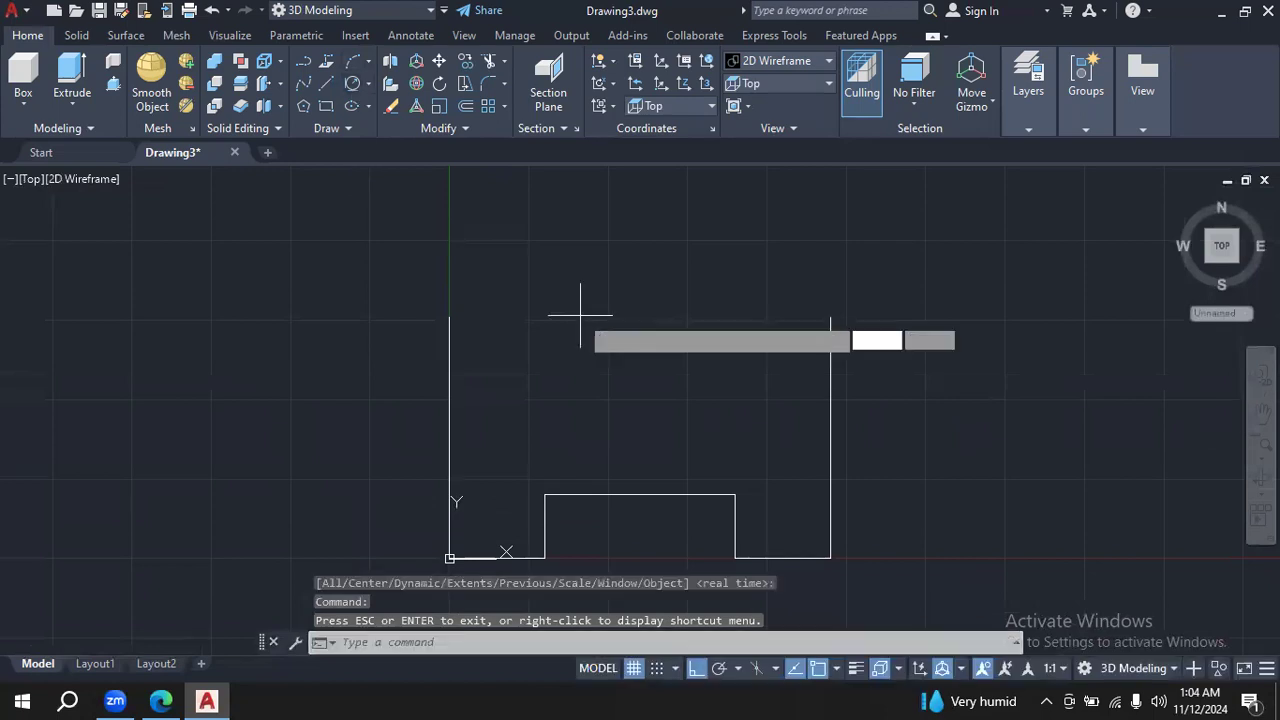
click(449, 338)
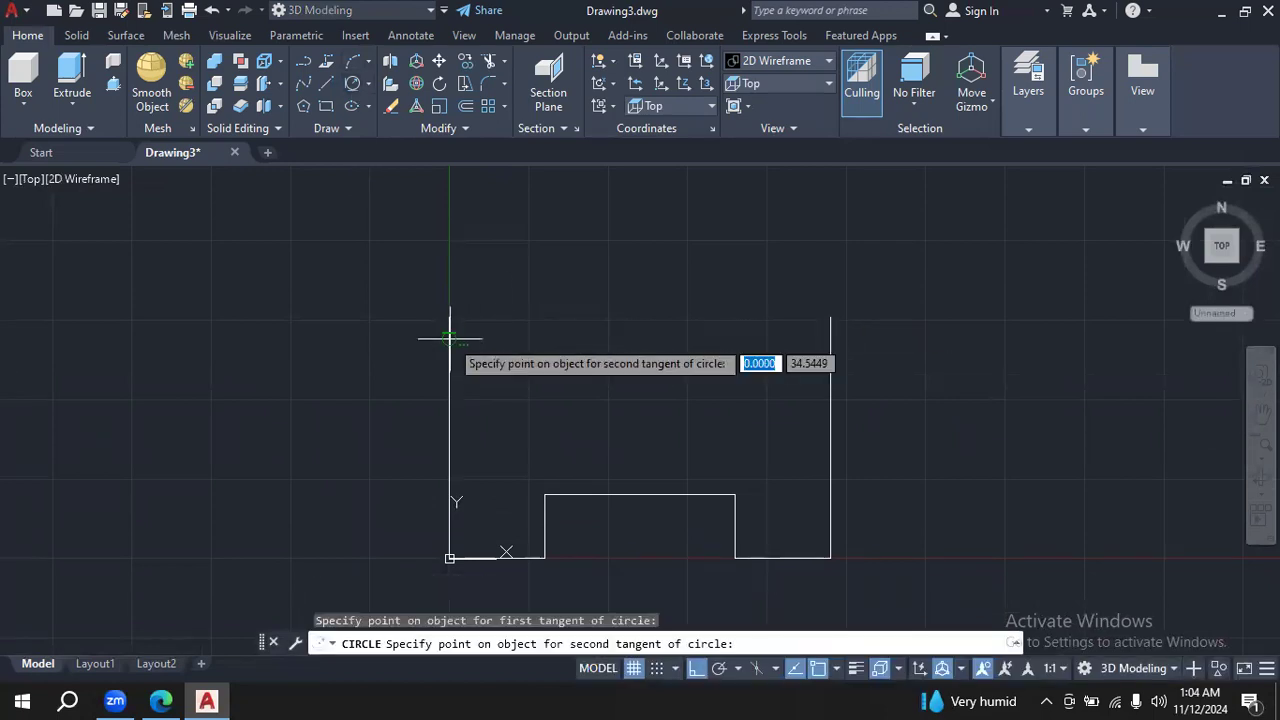
click(830, 328)
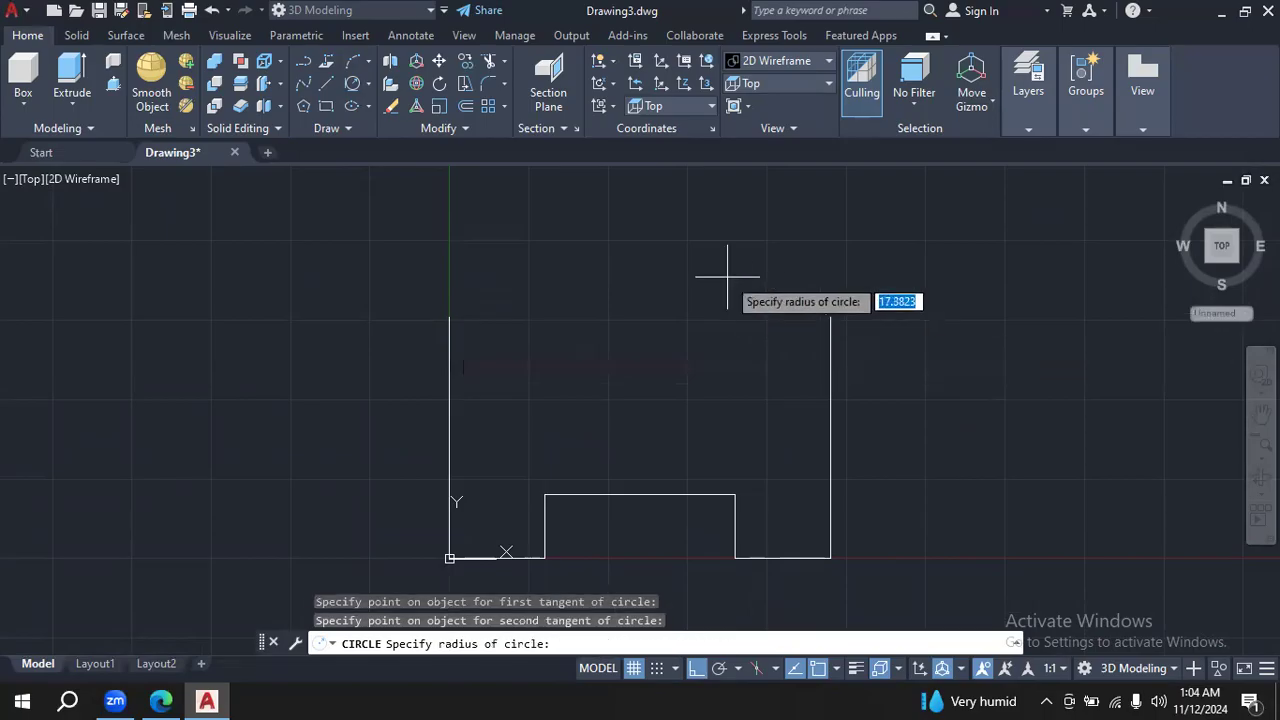
text(30)
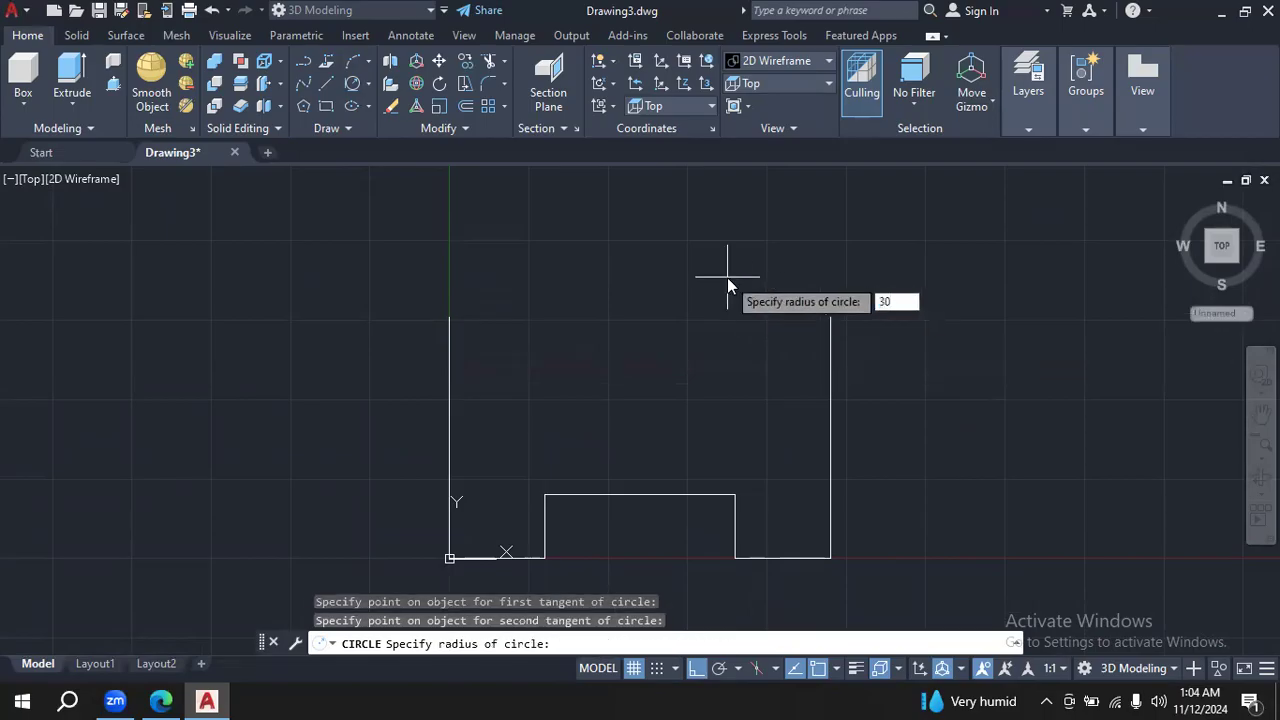
key(Return)
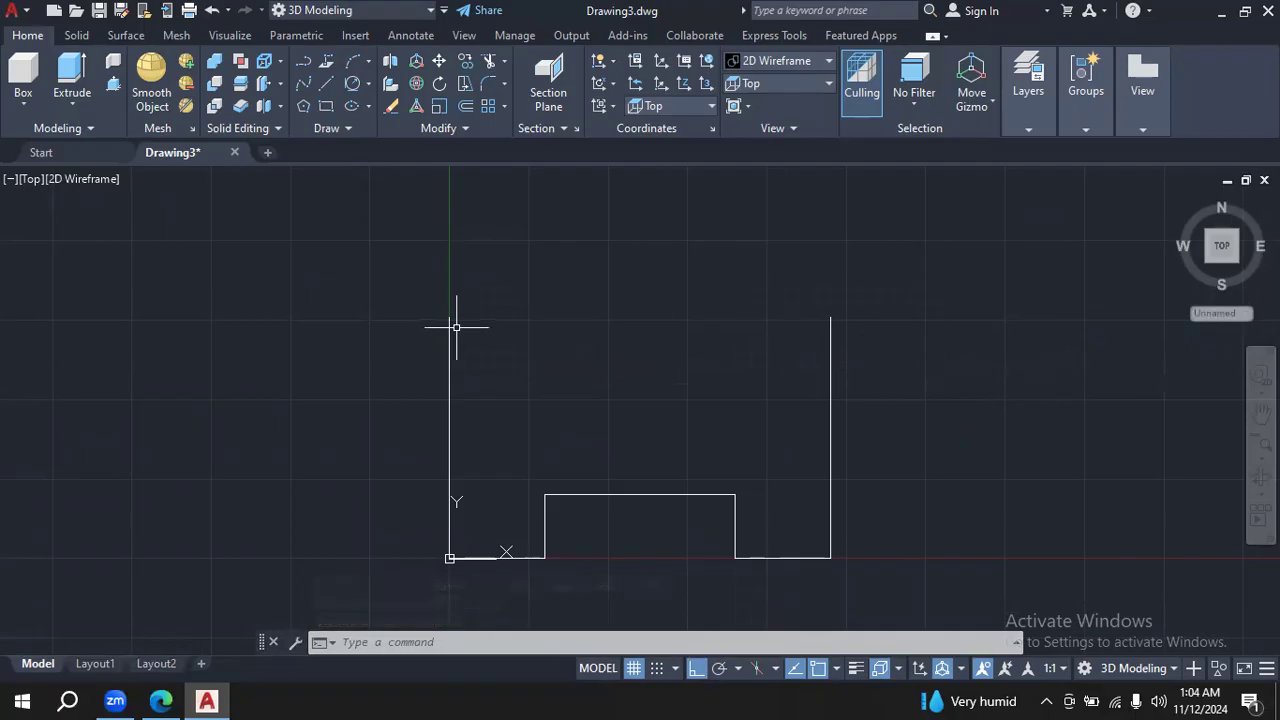
Draw a 2-Point circle whose diameter spans the open endpoints of the two 38-unit lines.
click(368, 88)
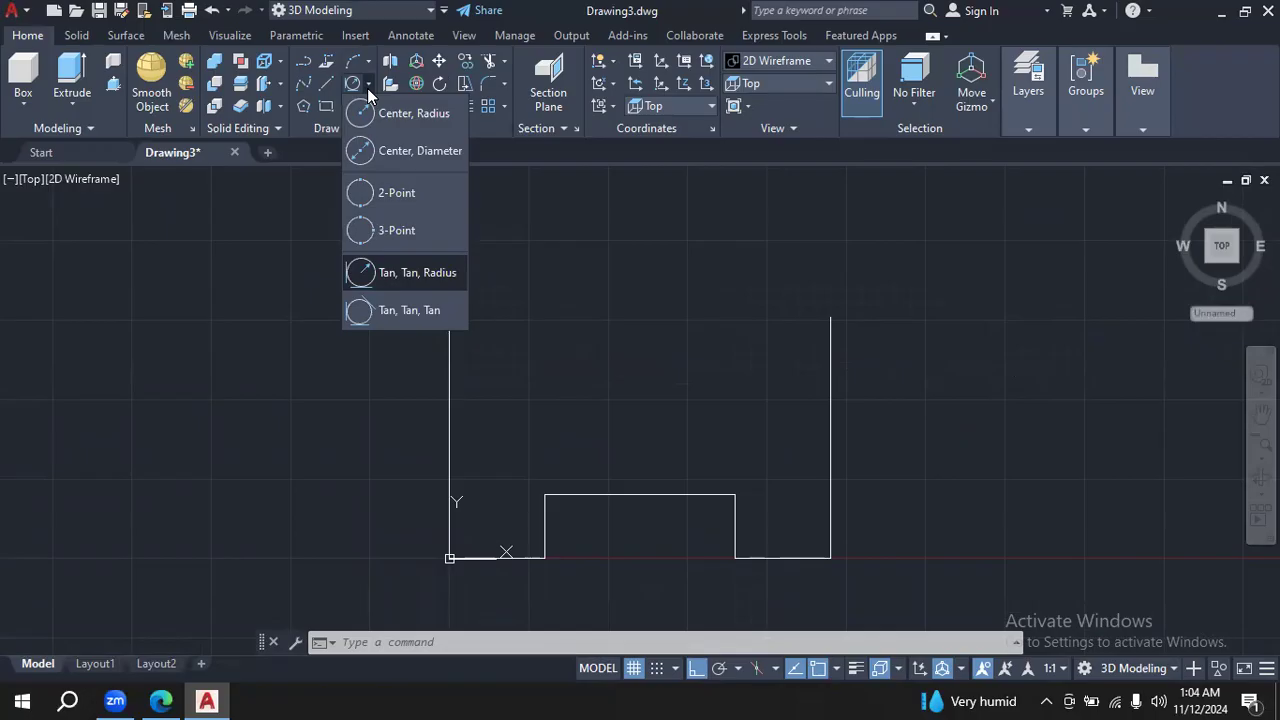
click(407, 195)
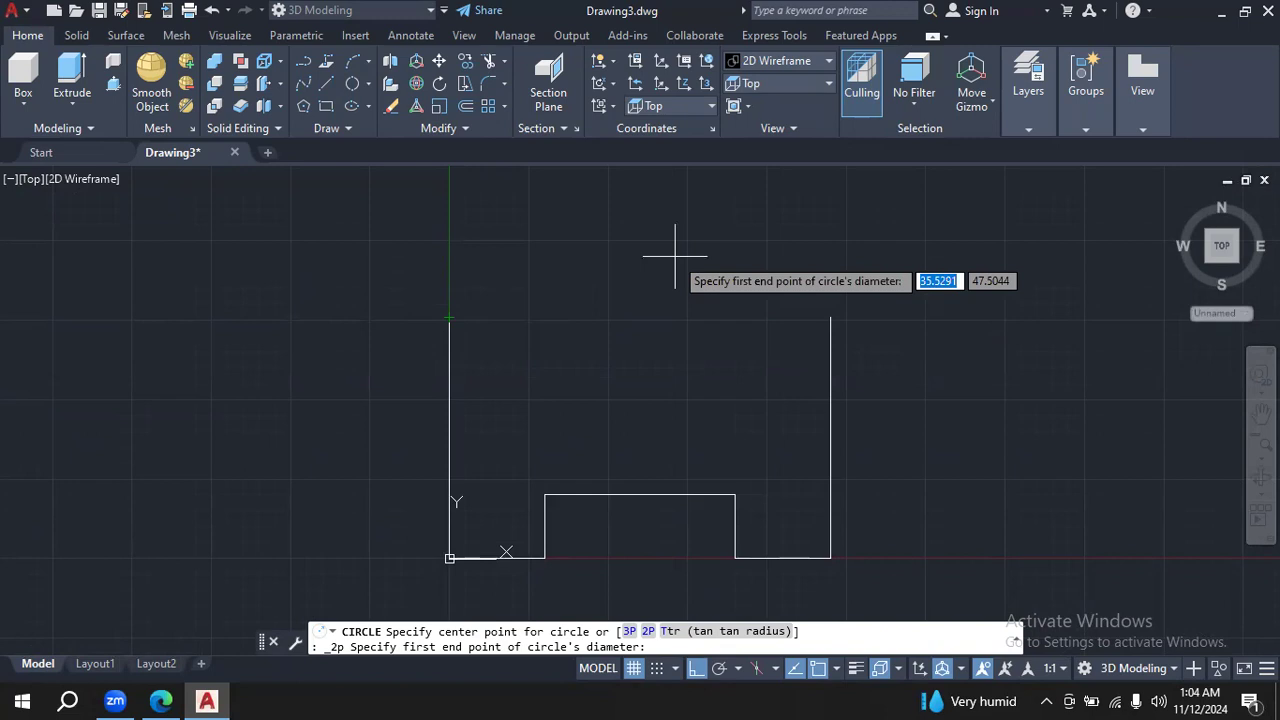
click(449, 318)
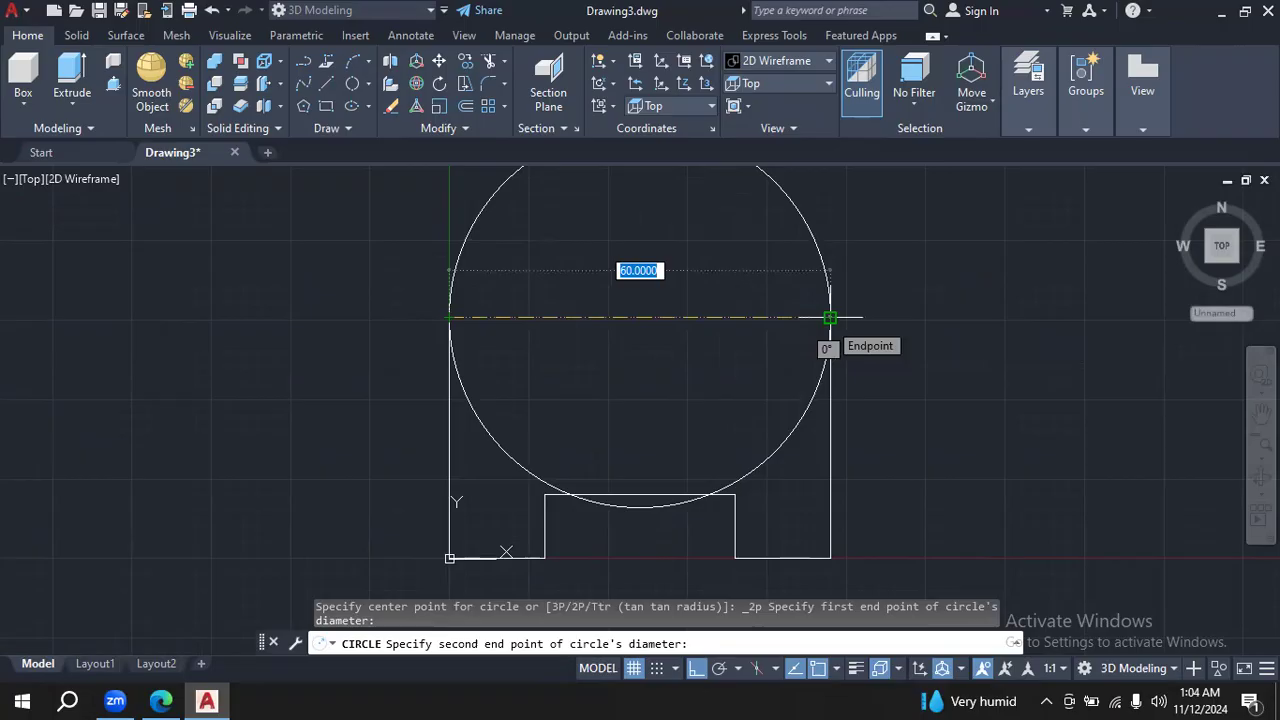
click(829, 317)
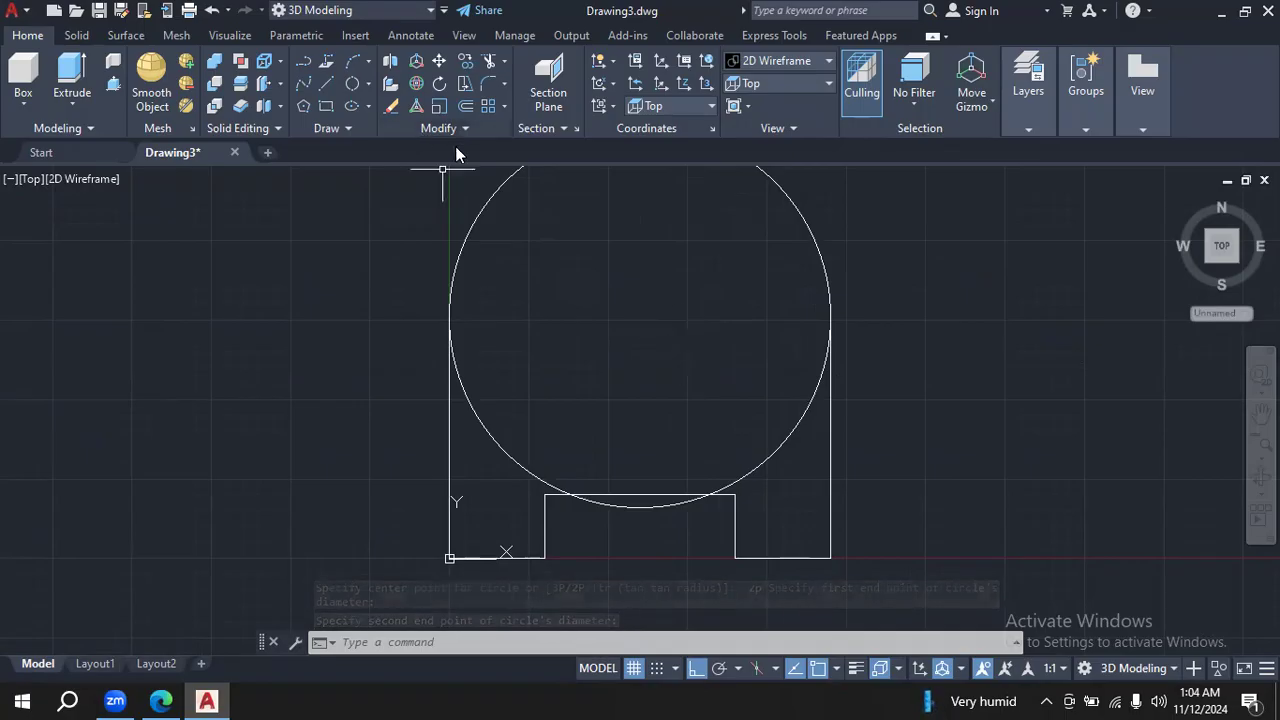
Add a radius dimension to the circle, with its text placed outside the profile beyond the 38-unit line at the origin.
click(419, 37)
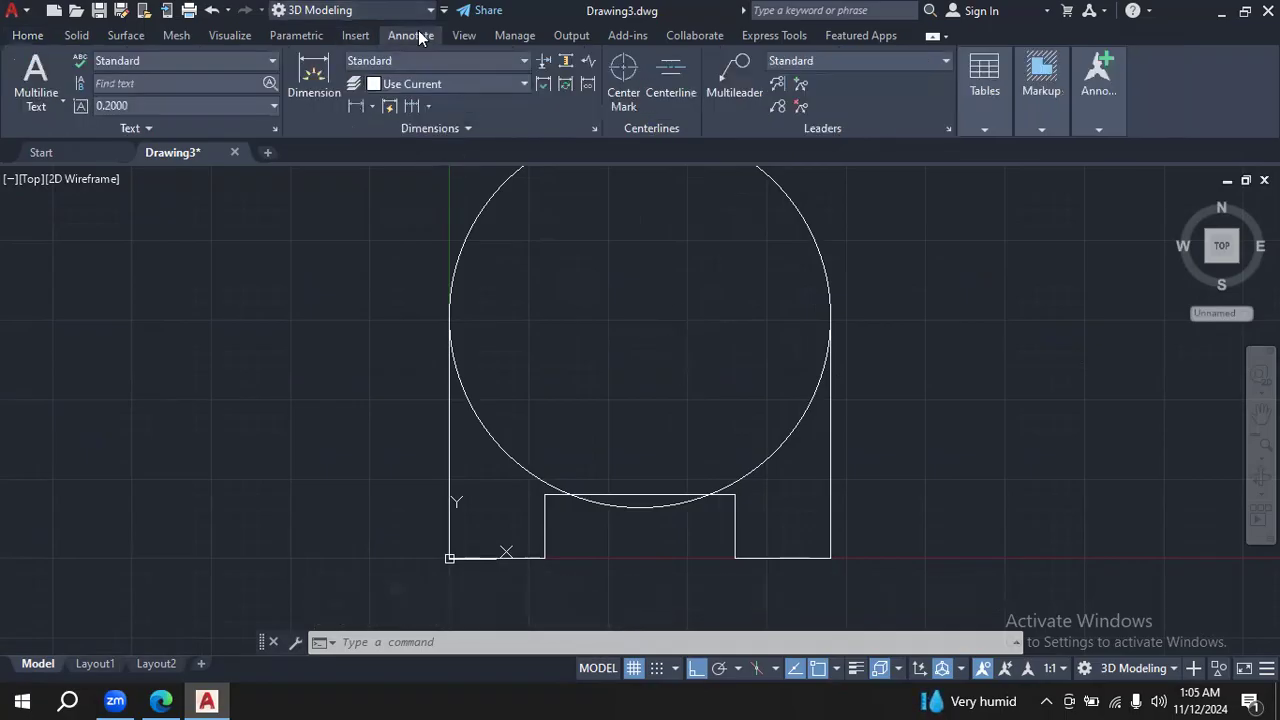
click(370, 107)
click(401, 285)
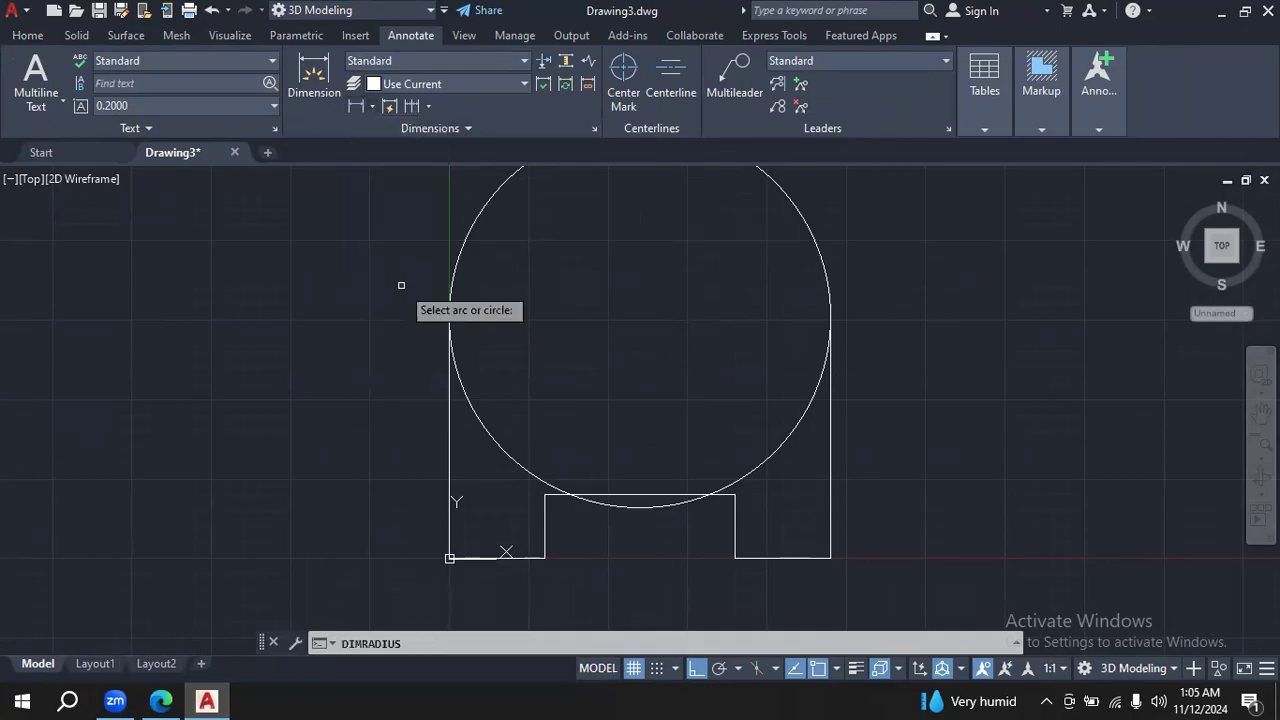
click(487, 203)
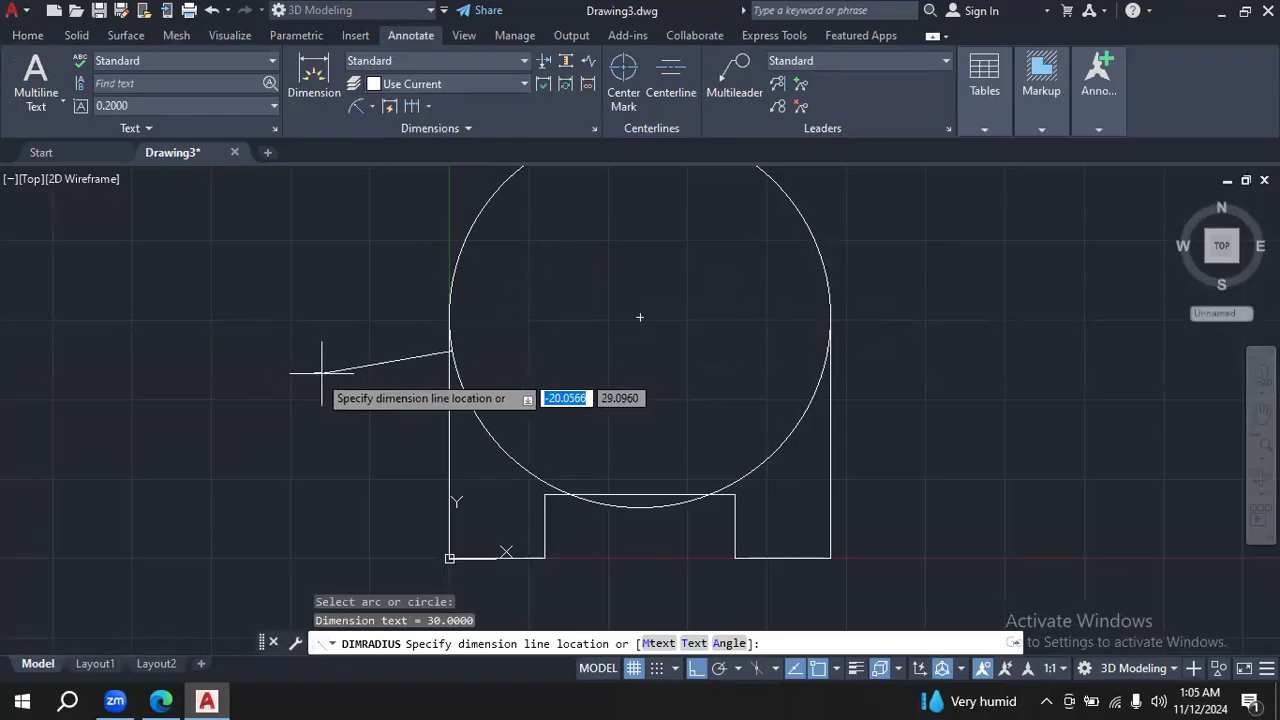
click(291, 374)
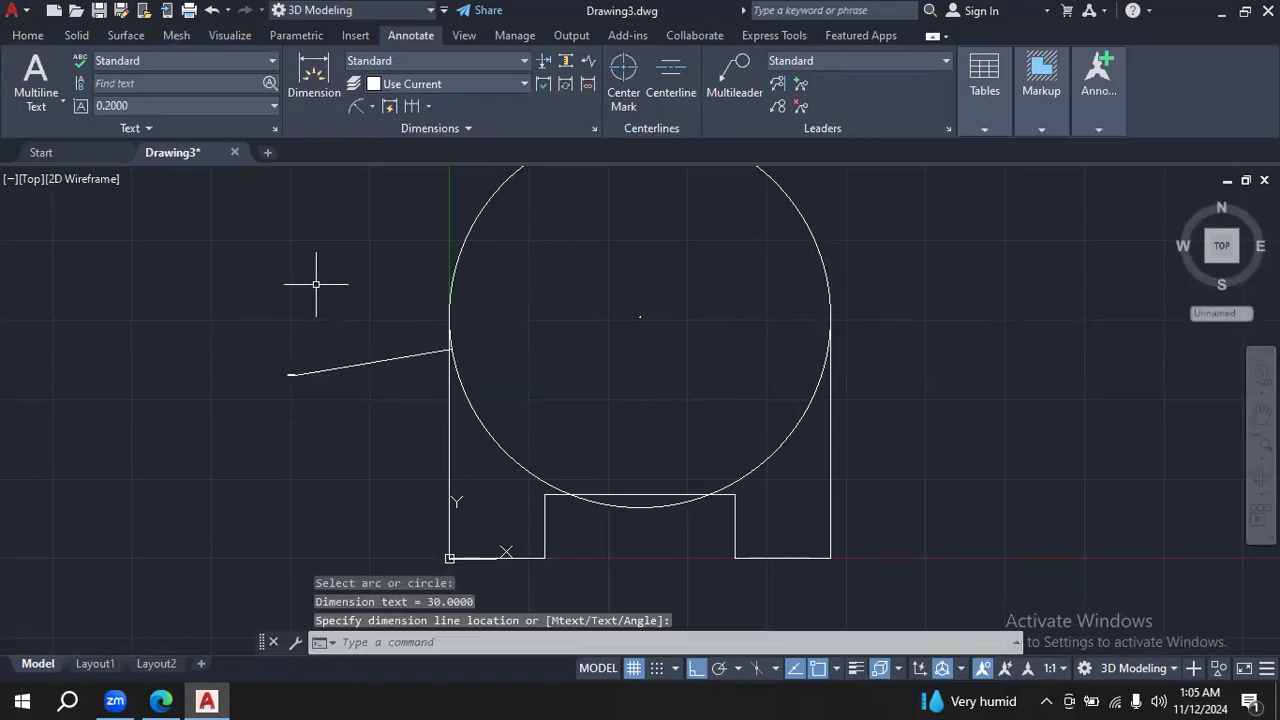
key(Escape)
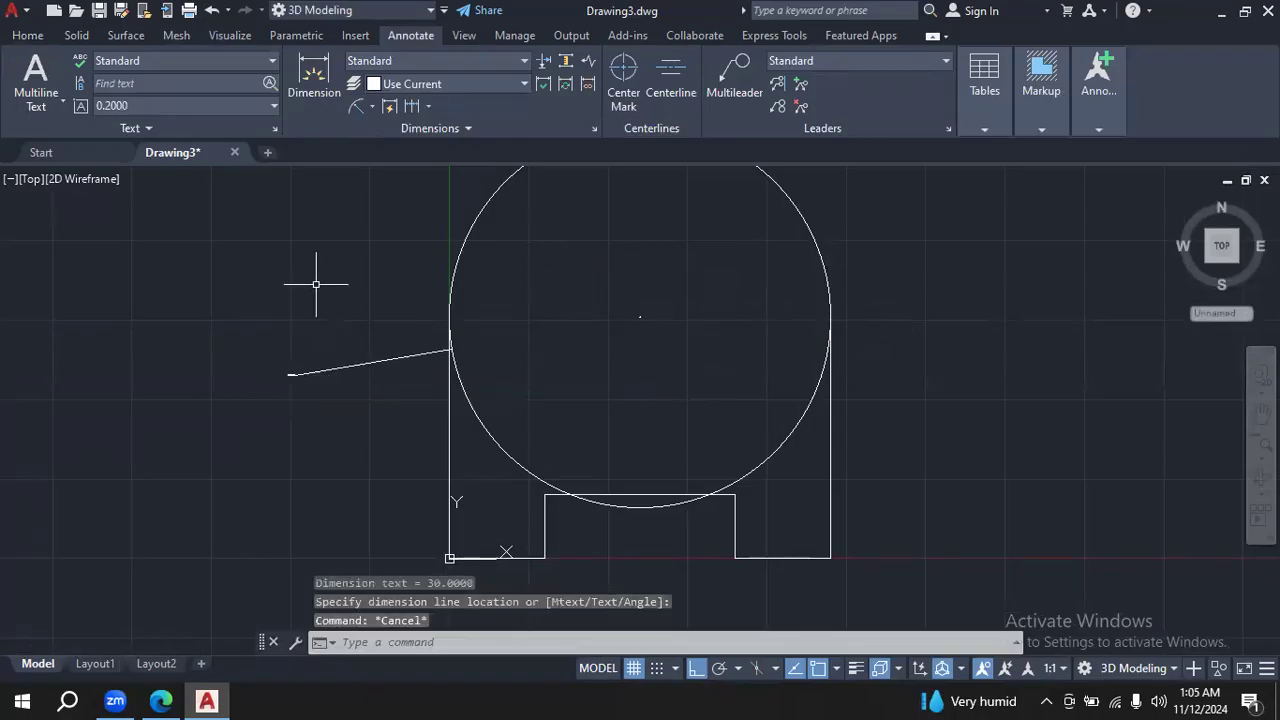
Modify the Standard dimension style to a text height of 3 and an arrow size of 2.
click(465, 130)
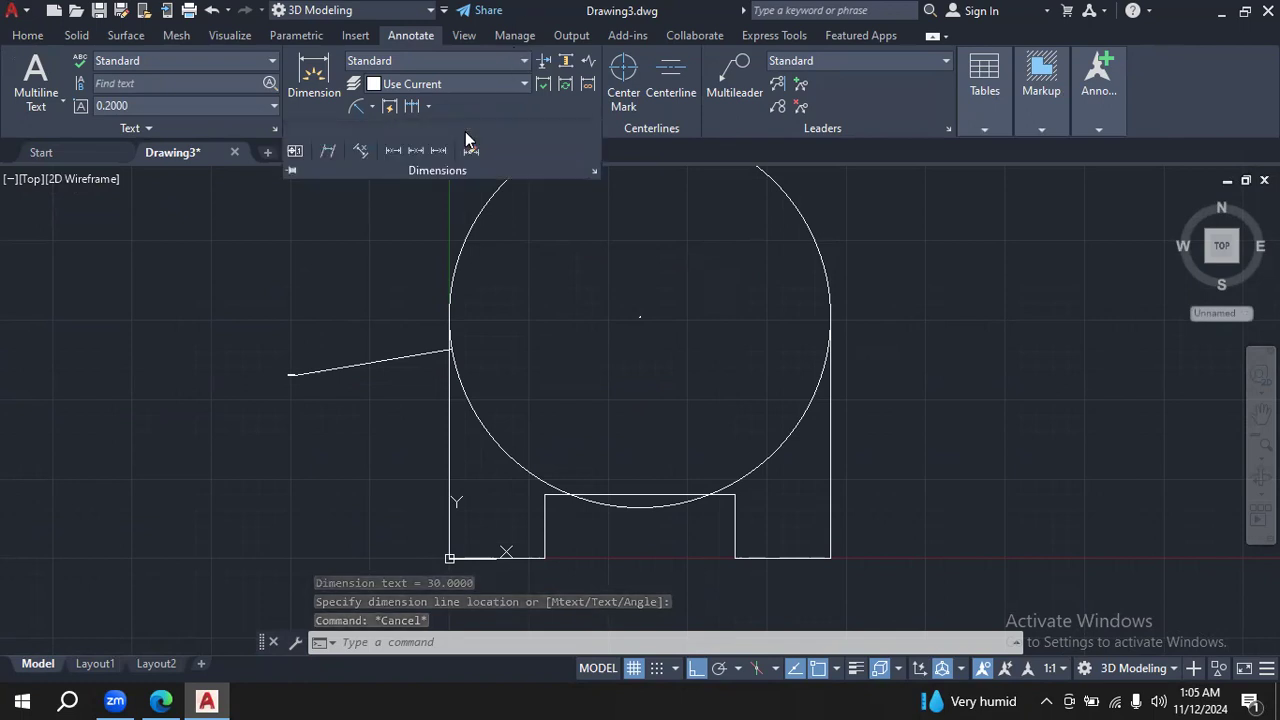
click(521, 60)
click(495, 175)
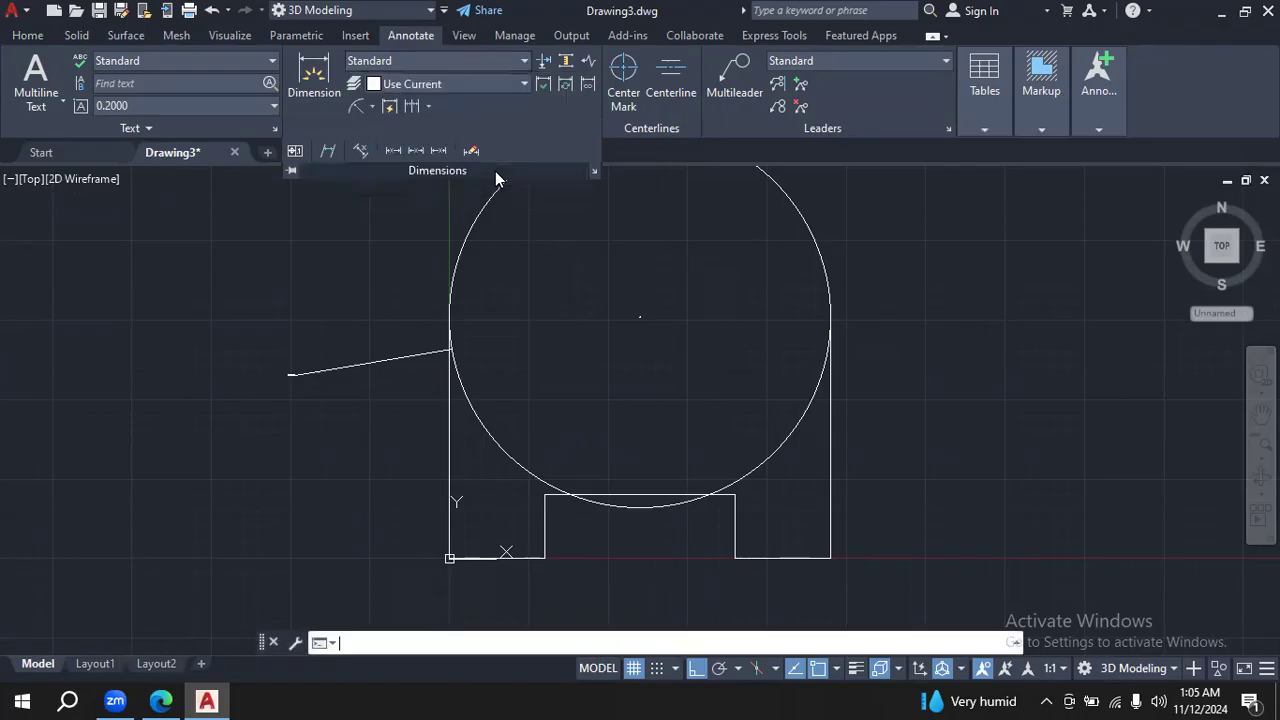
click(853, 309)
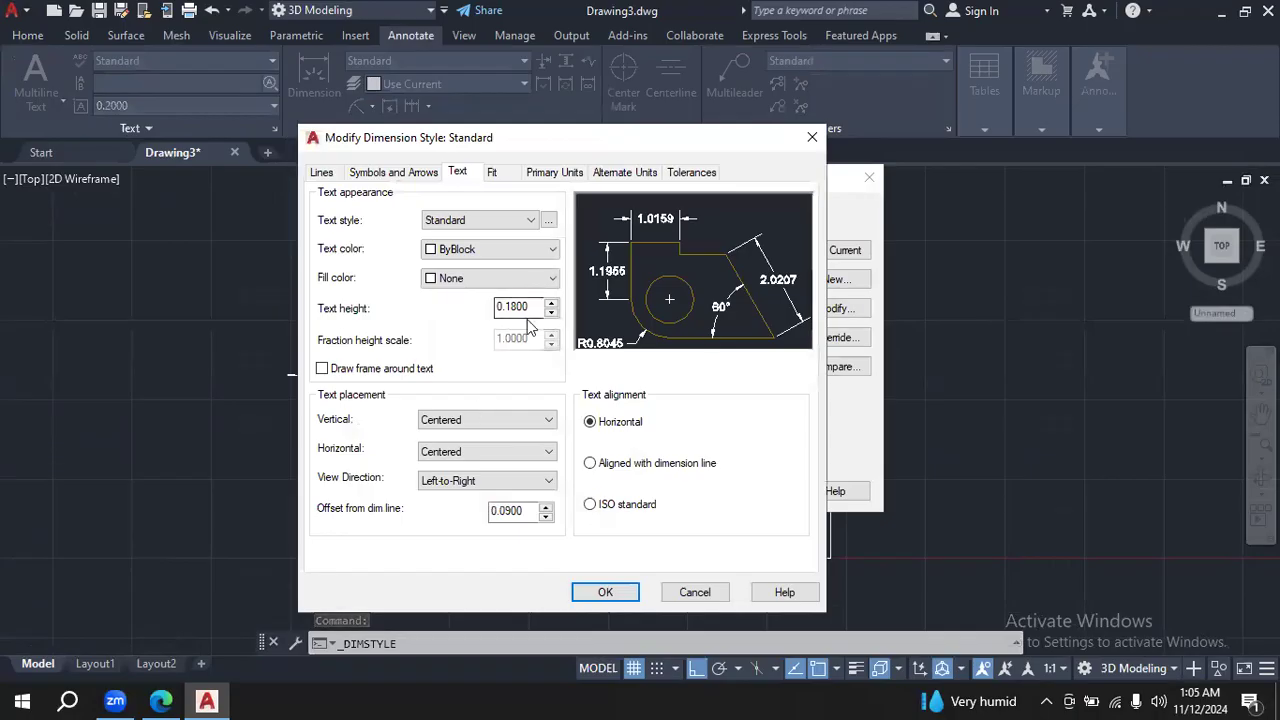
double_click(530, 306)
text(3)
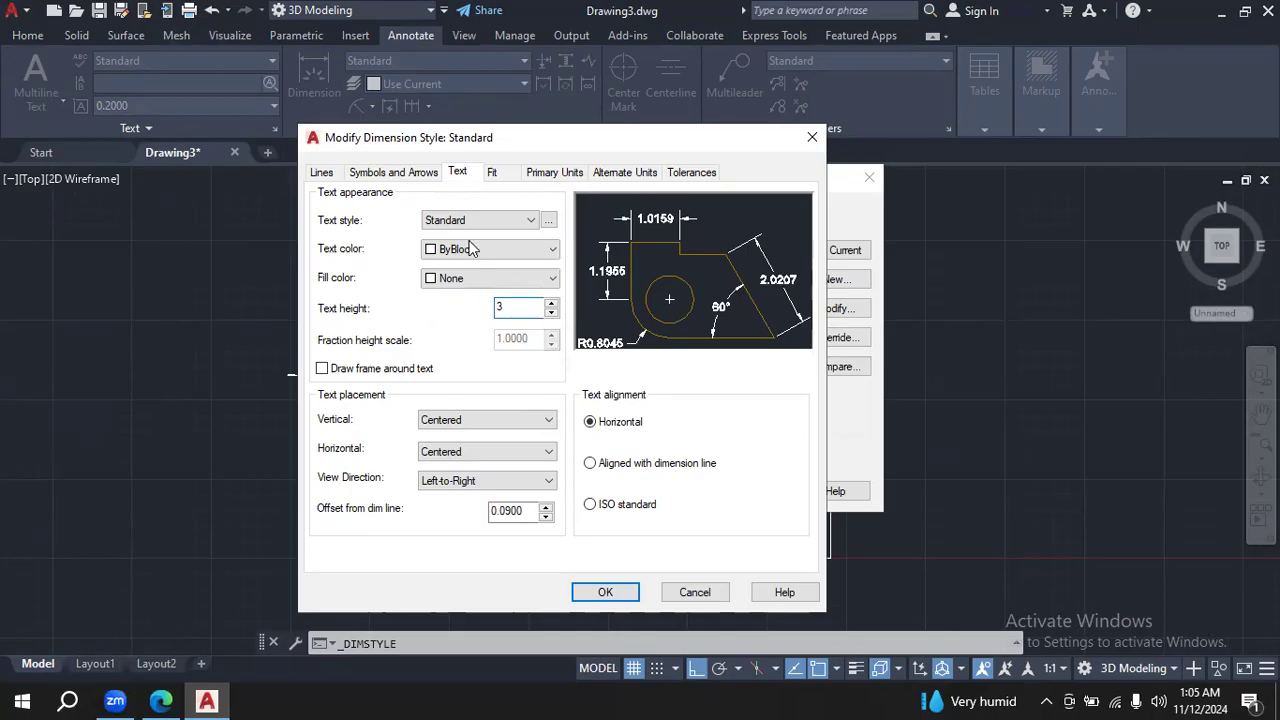
click(420, 174)
double_click(355, 361)
text(2)
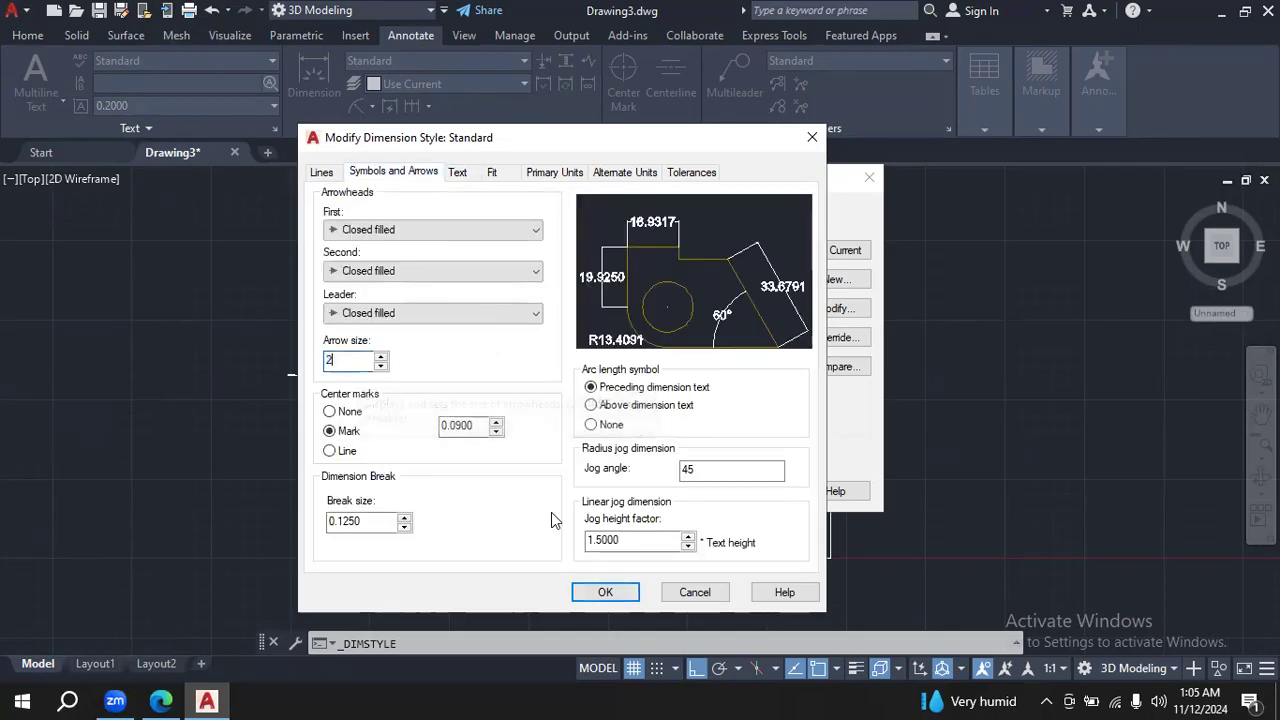
click(605, 591)
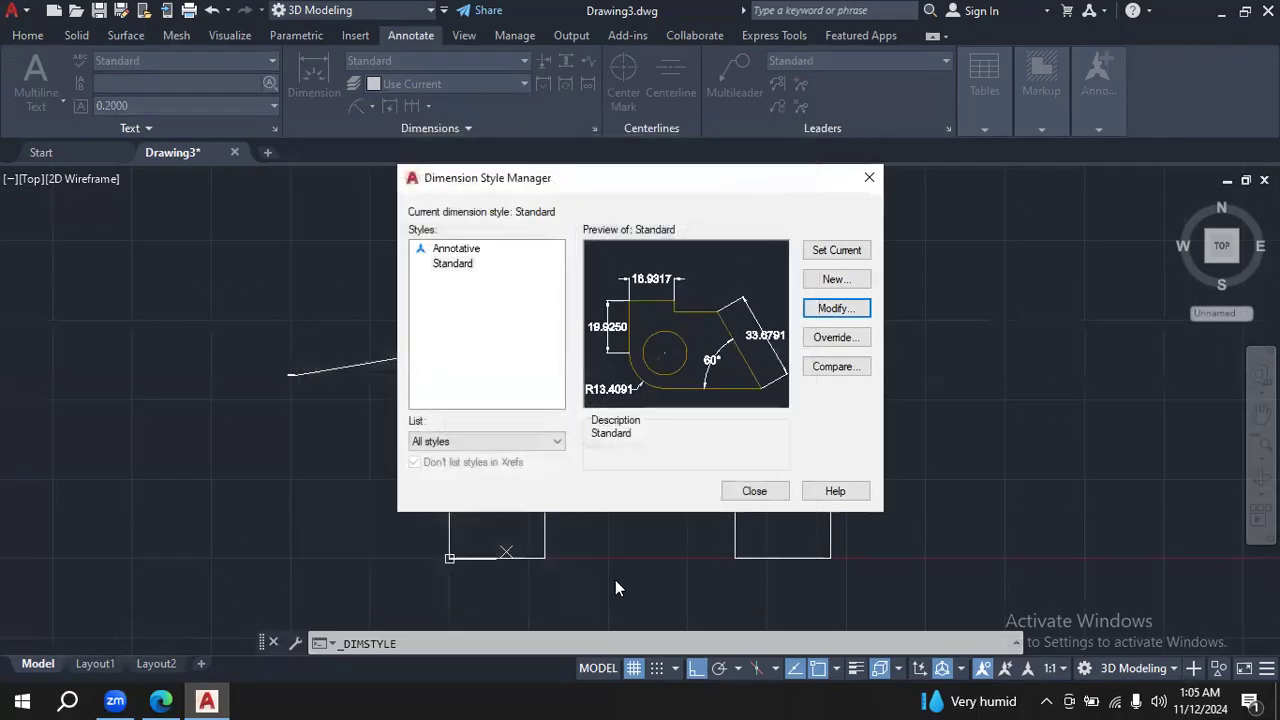
click(757, 492)
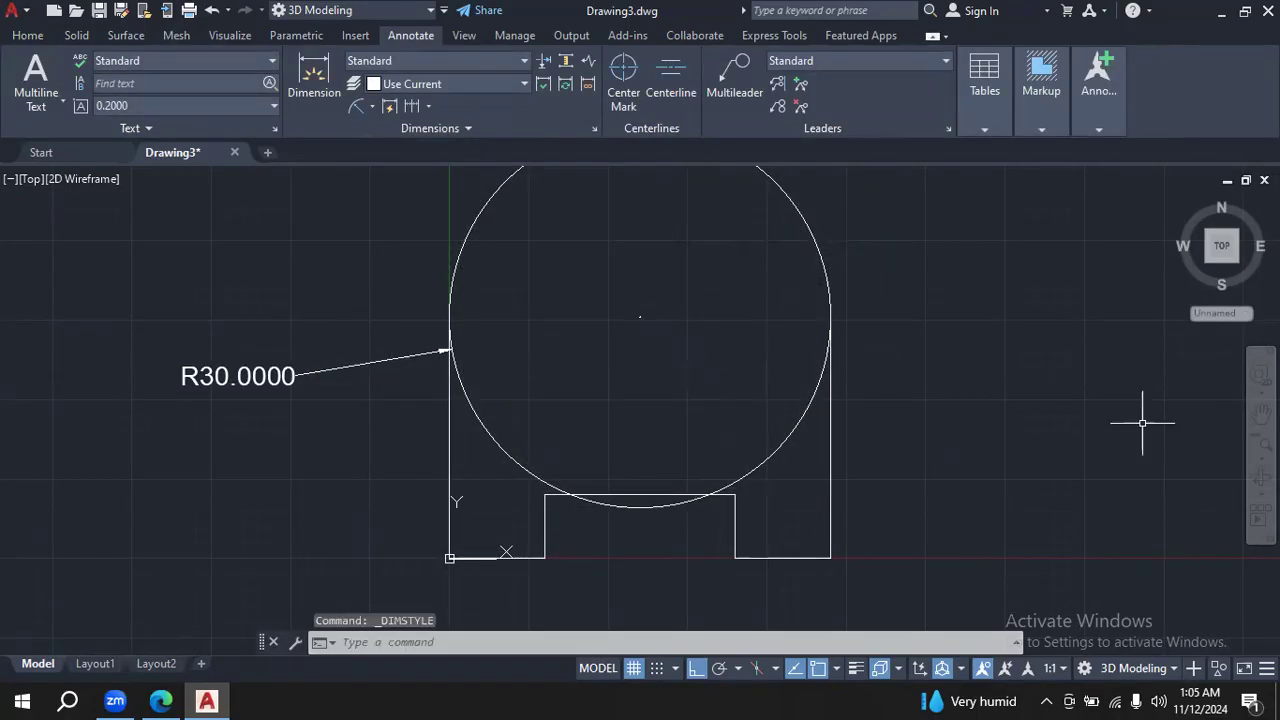
Trim away the lower half of the circle inside the profile, keeping only the rounded end arc.
click(1262, 412)
drag(920, 316, 918, 374)
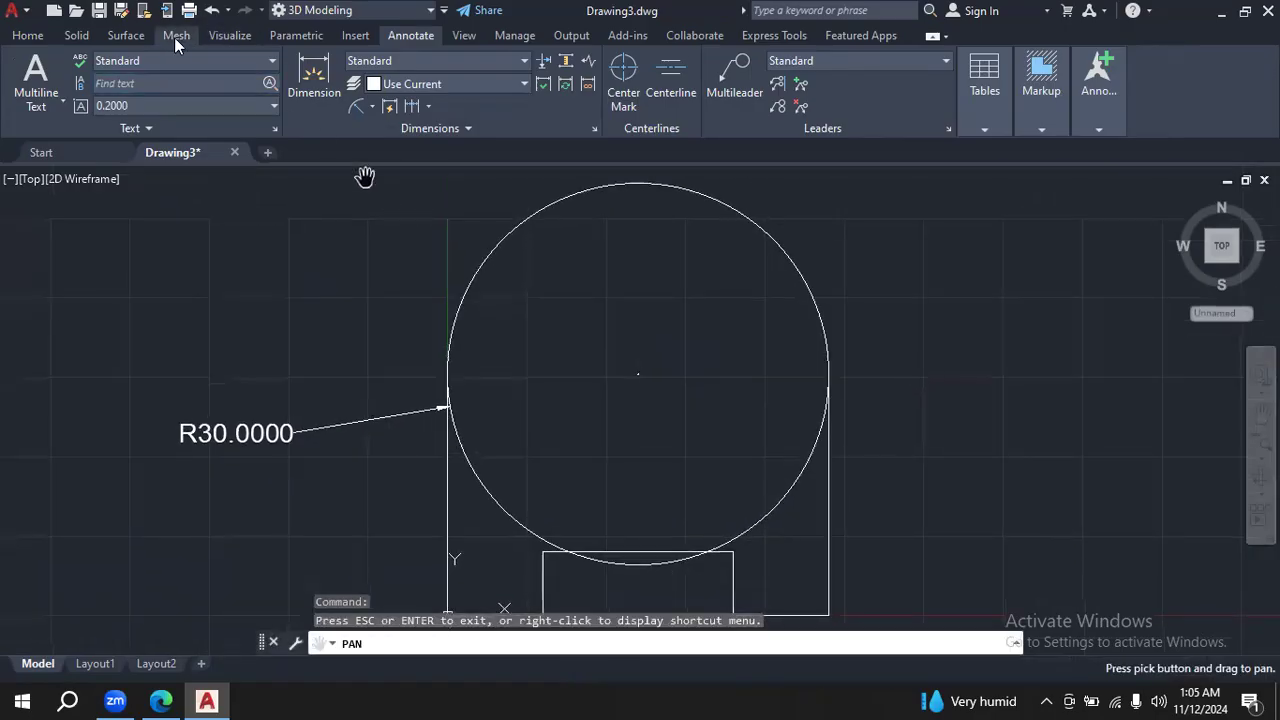
click(28, 36)
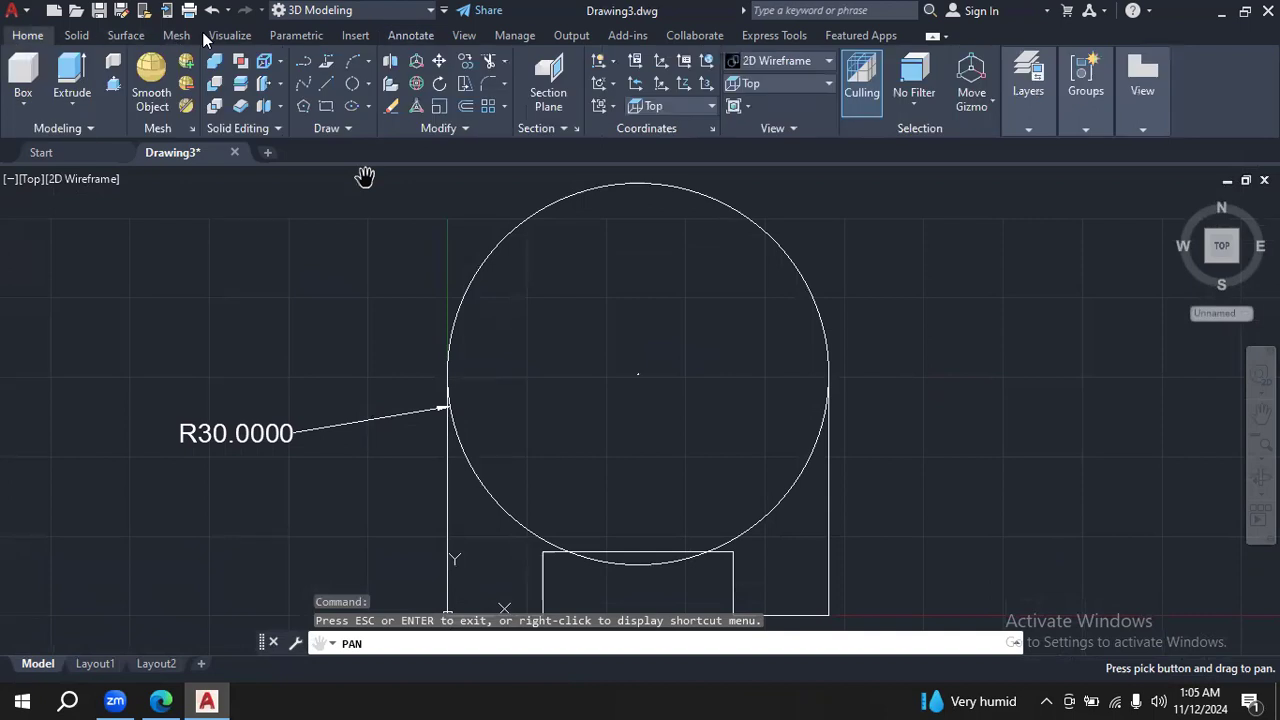
click(368, 84)
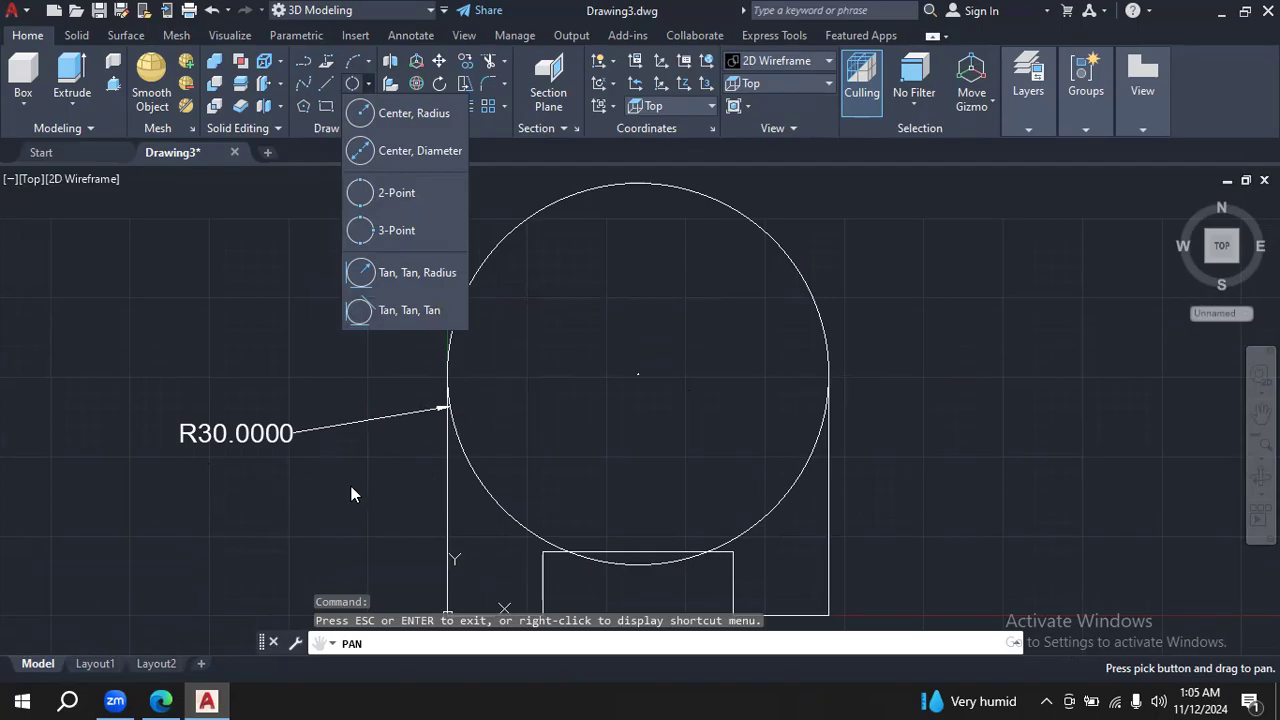
click(607, 420)
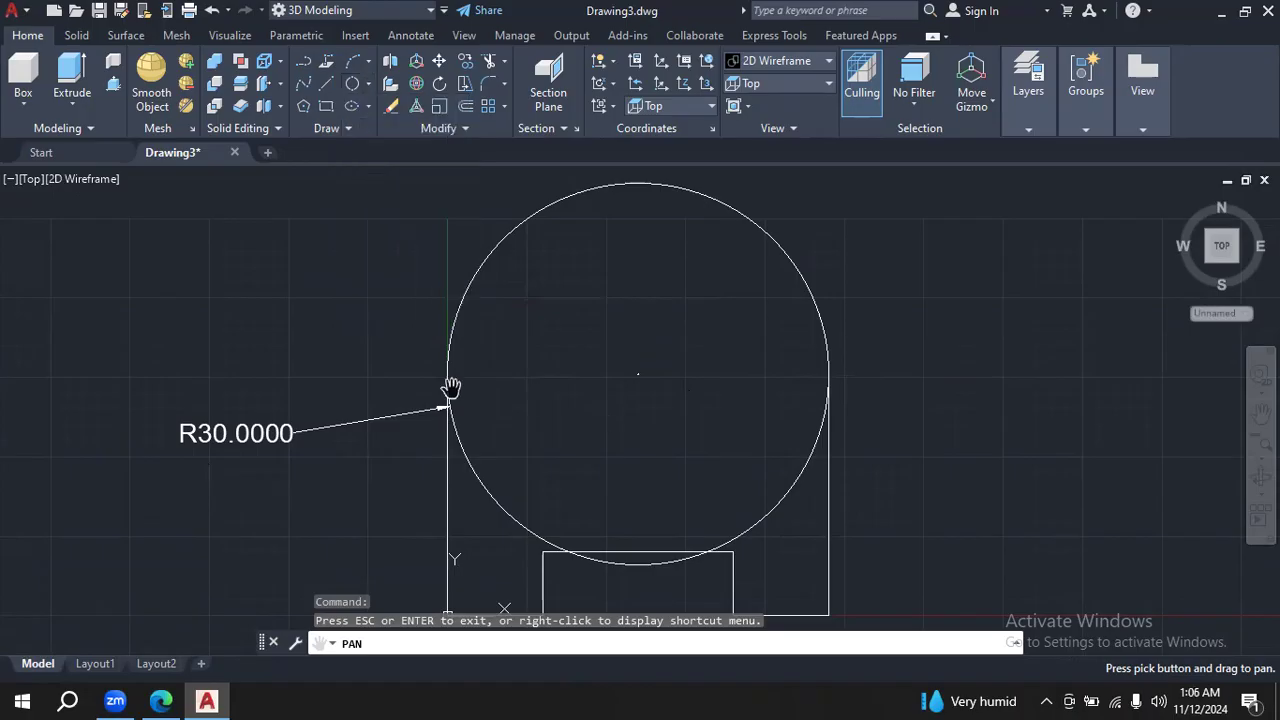
click(490, 62)
click(521, 523)
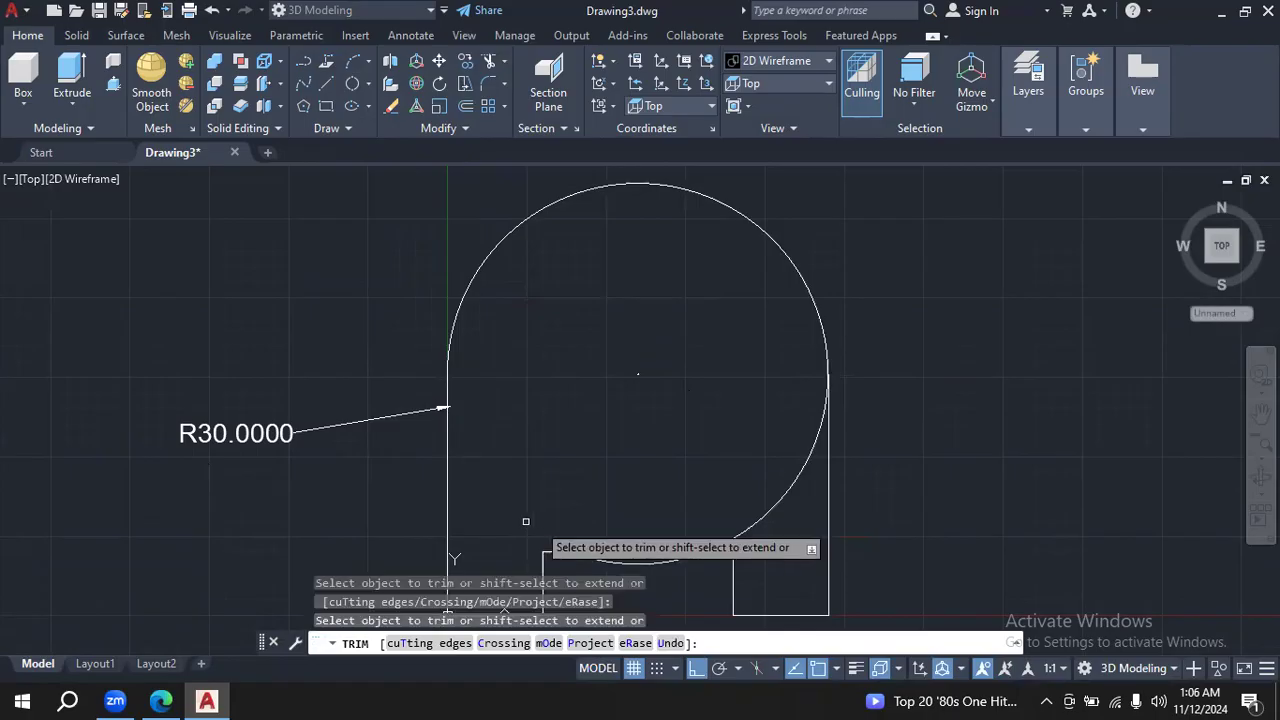
click(632, 563)
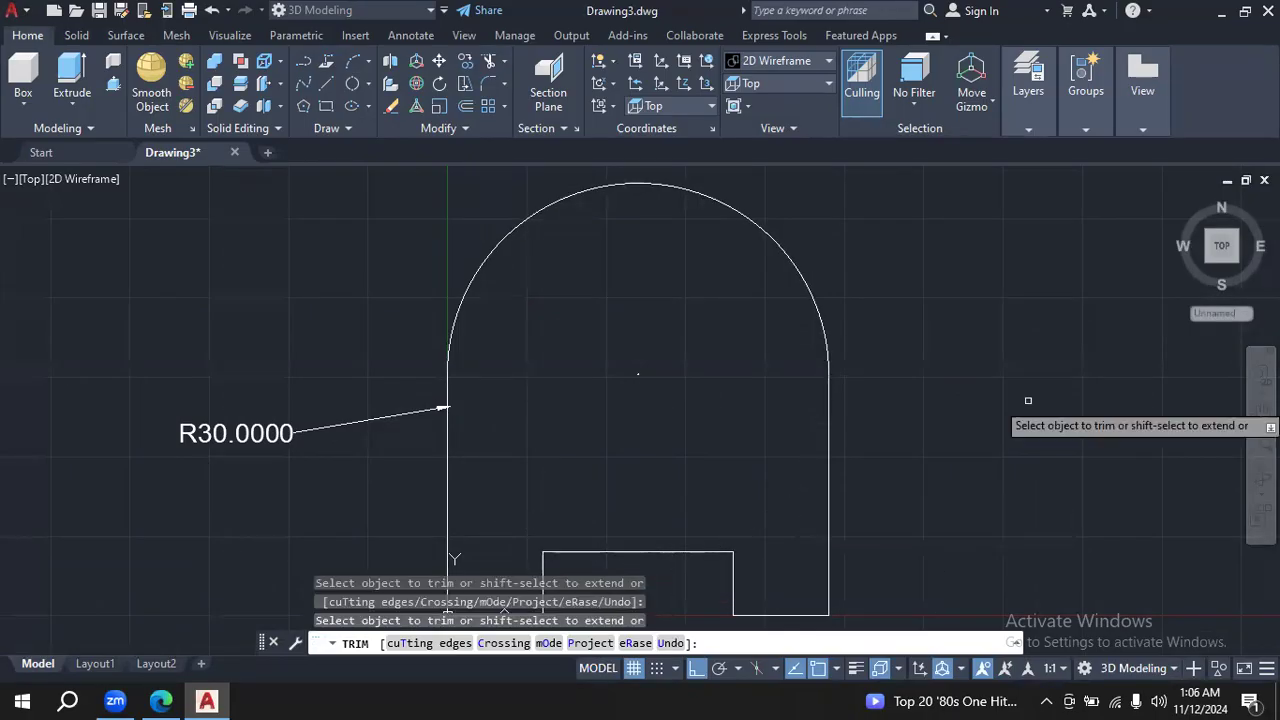
key(Escape)
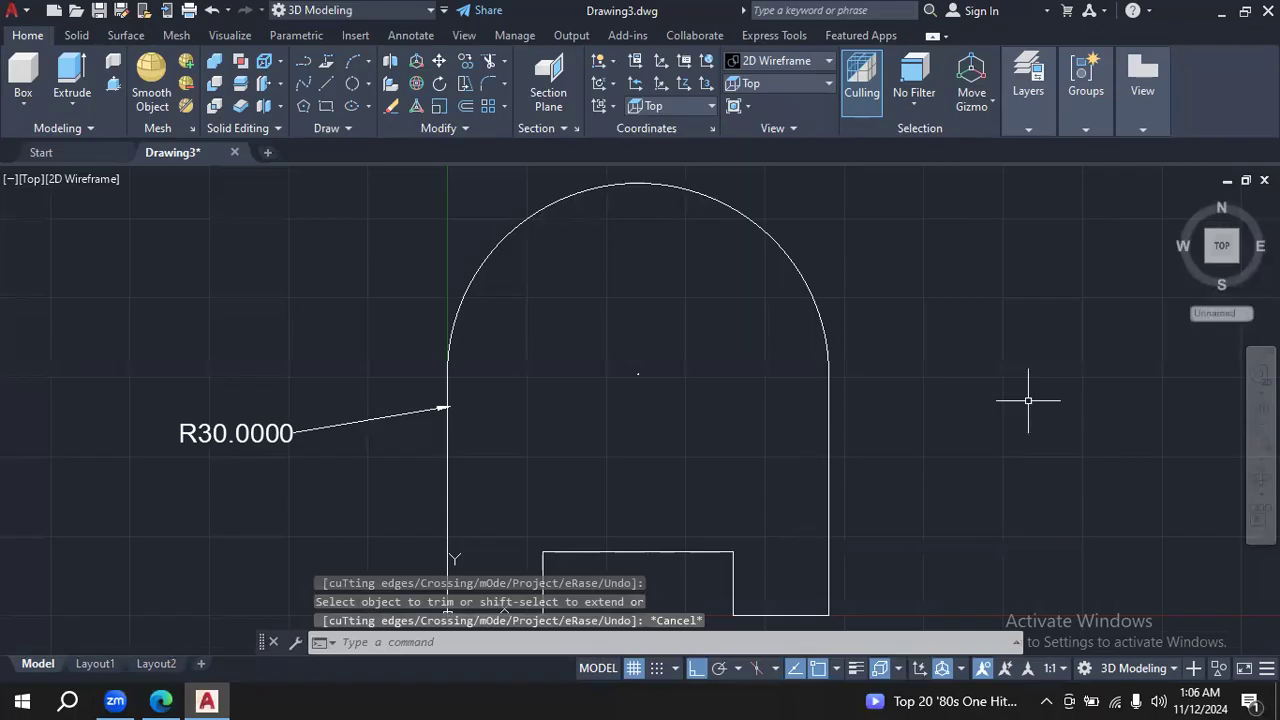
Switch to the PDF drawing in the browser and mark the bracket's overall front width with a freehand line labelled 60.
click(161, 700)
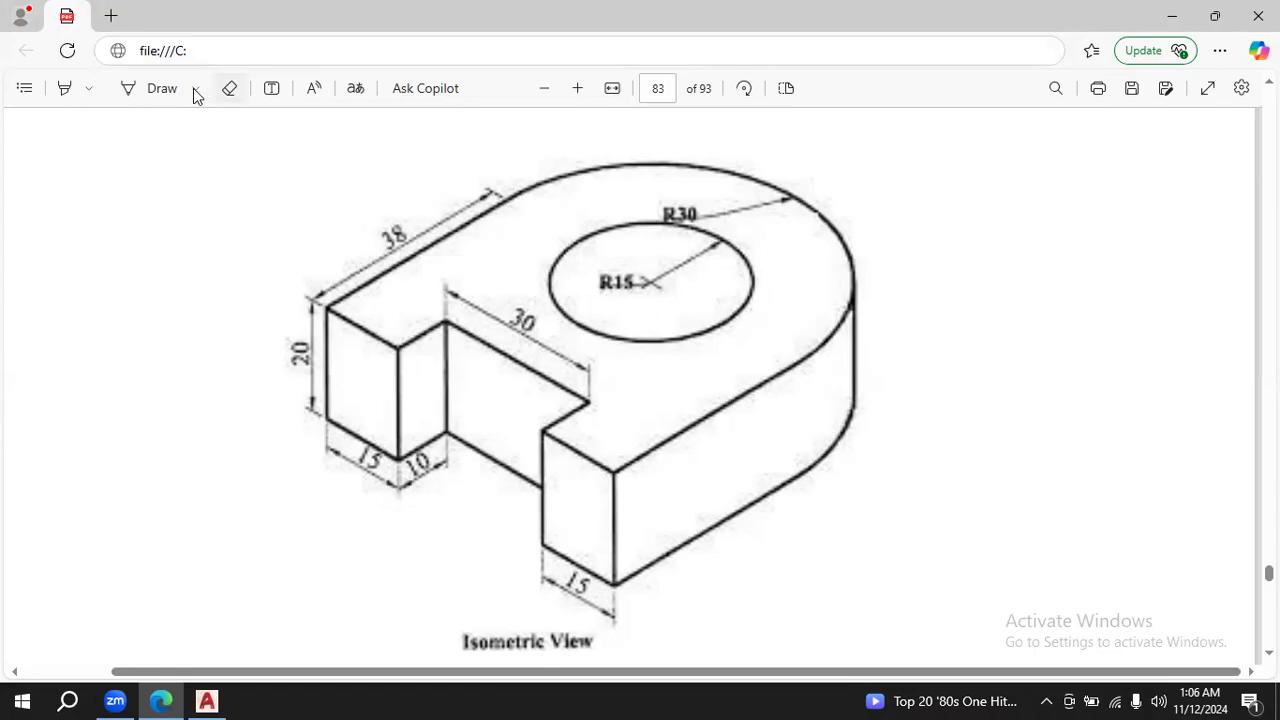
click(152, 88)
drag(305, 470, 470, 577)
drag(610, 640, 614, 643)
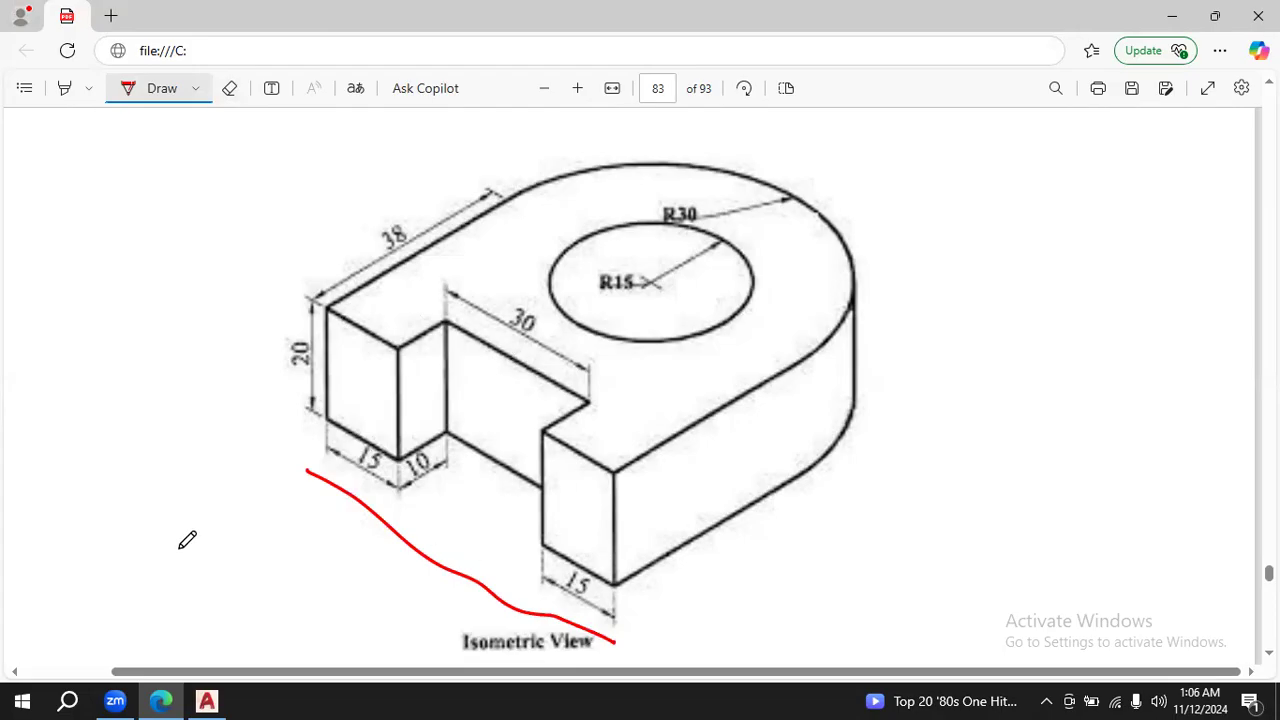
mouse_move(364, 549)
mouse_down()
mouse_move(311, 570)
mouse_move(330, 590)
mouse_up()
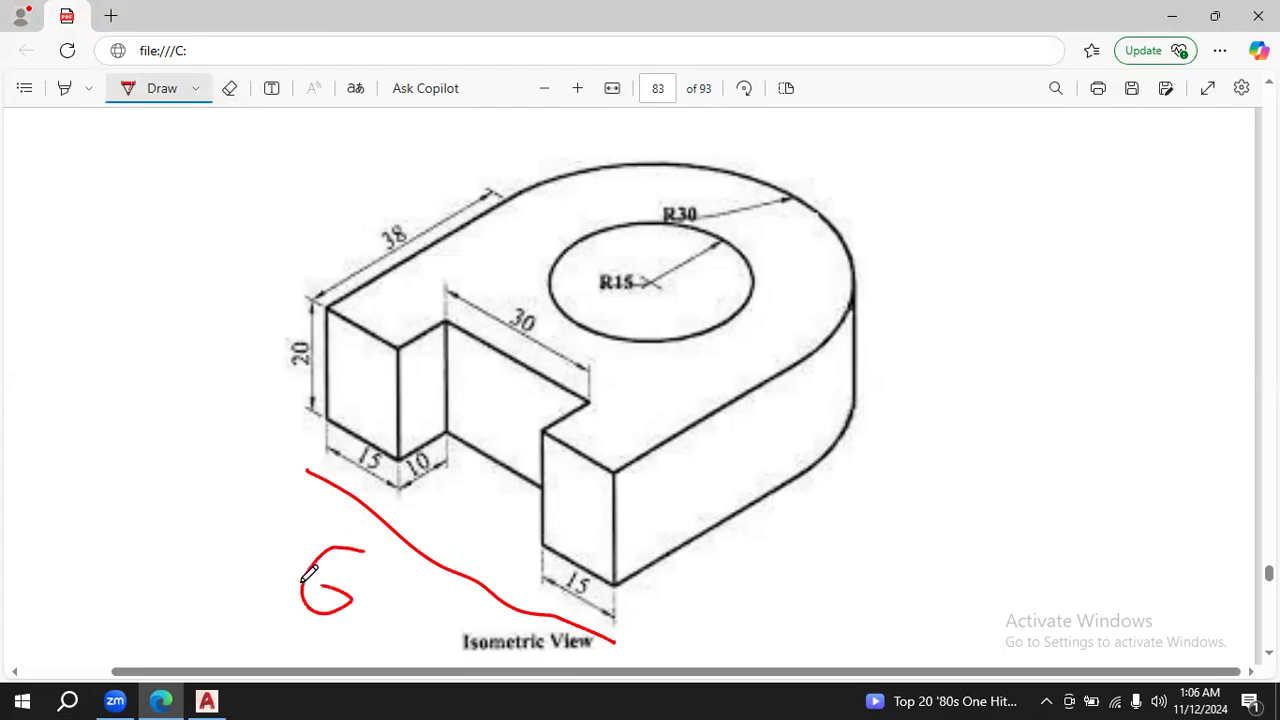
mouse_move(393, 556)
mouse_down()
mouse_move(438, 588)
mouse_move(393, 562)
mouse_up()
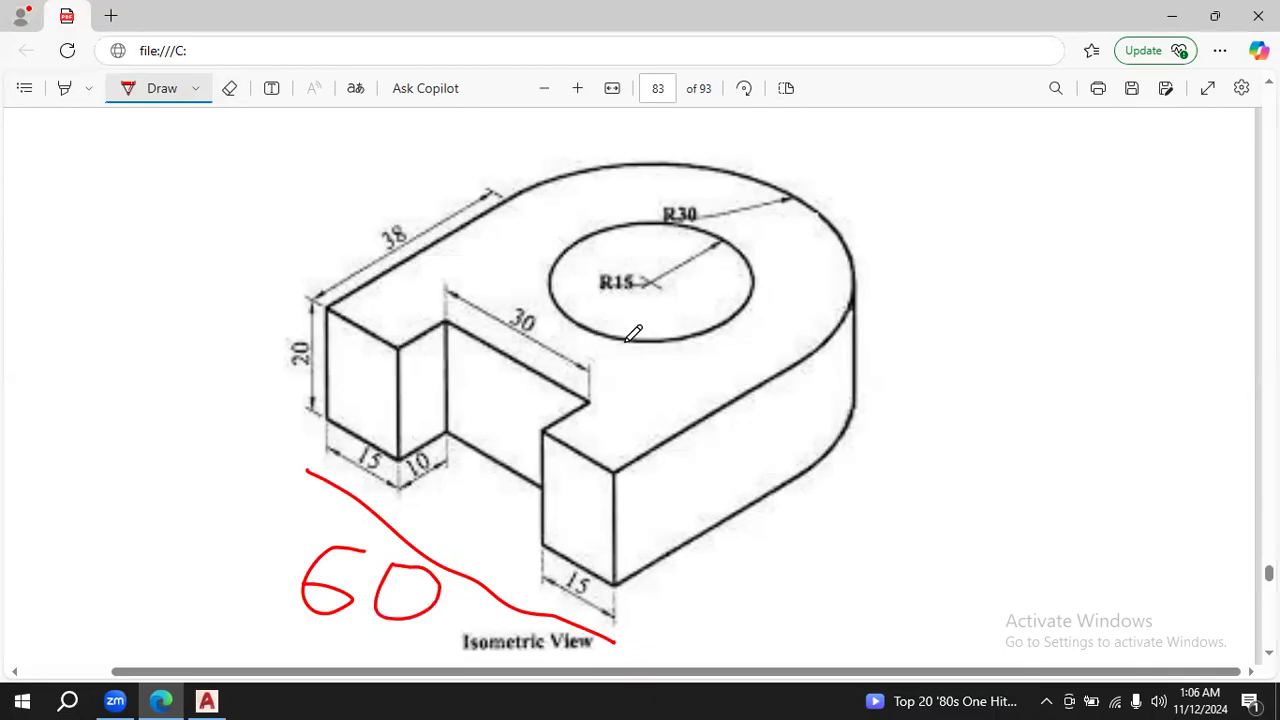
Draw freehand lines from the hole's centre to the 38 edge and out to a note giving its coordinates as (30, 38).
mouse_move(655, 284)
mouse_down()
mouse_move(571, 220)
mouse_move(490, 191)
mouse_move(505, 197)
mouse_up()
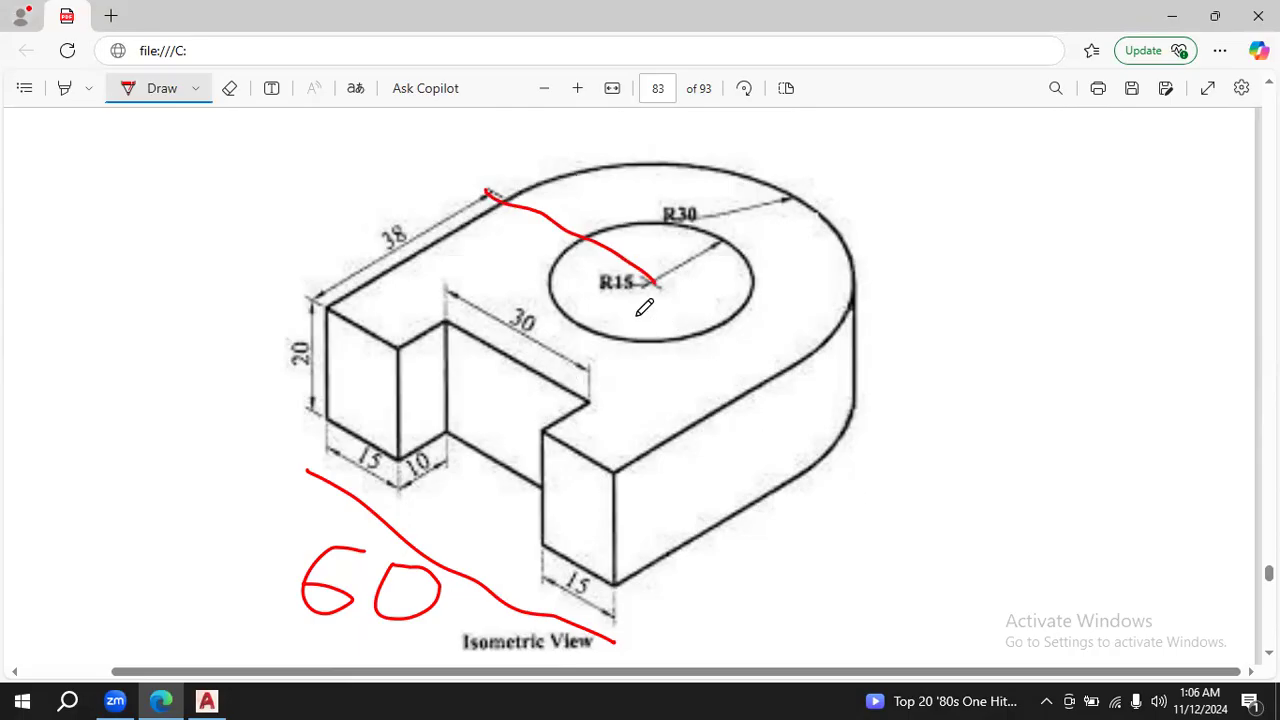
mouse_move(655, 284)
mouse_down()
mouse_move(712, 285)
mouse_move(920, 357)
mouse_up()
drag(940, 310, 988, 420)
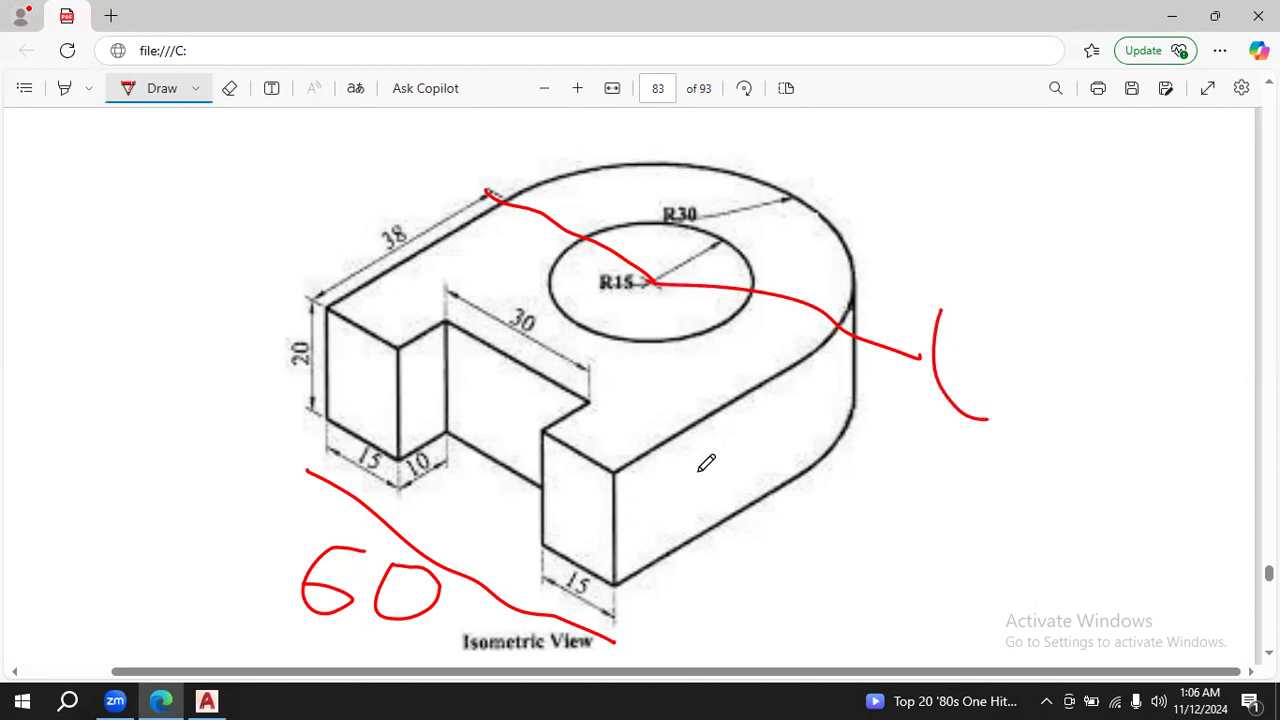
click(209, 700)
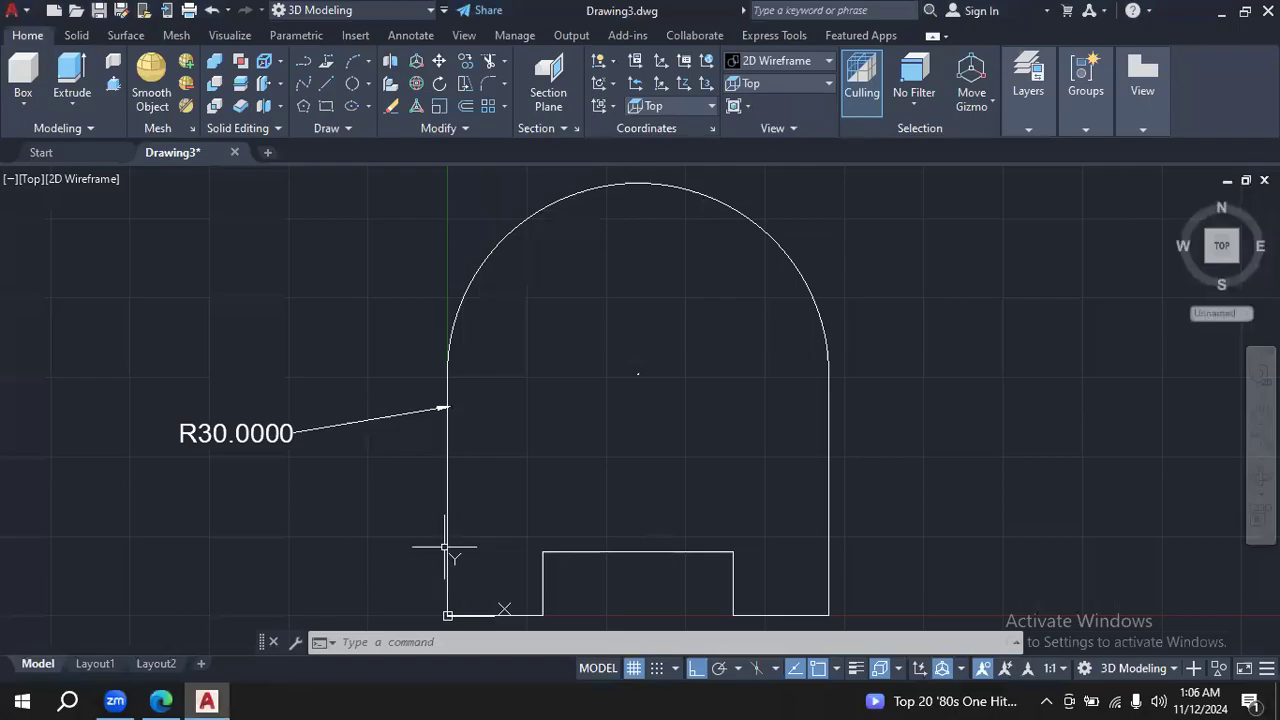
click(161, 700)
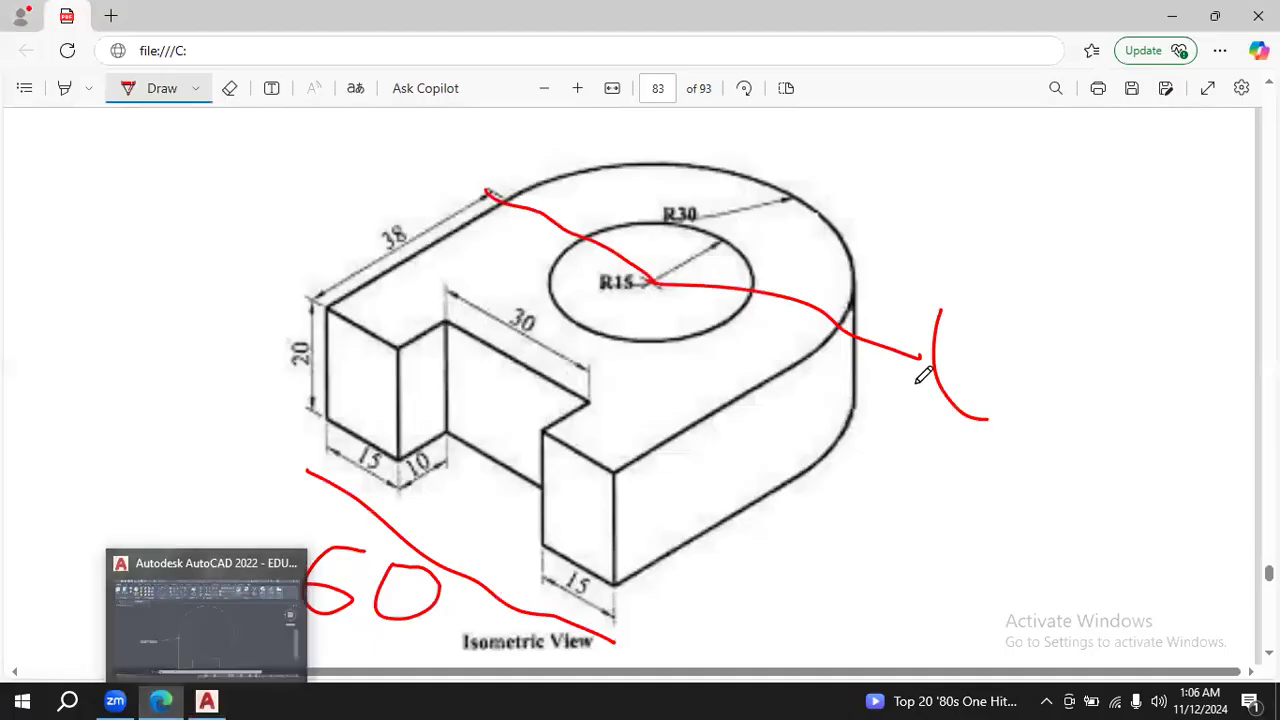
mouse_move(970, 340)
mouse_down()
mouse_move(1014, 351)
mouse_move(995, 368)
mouse_move(1070, 342)
mouse_up()
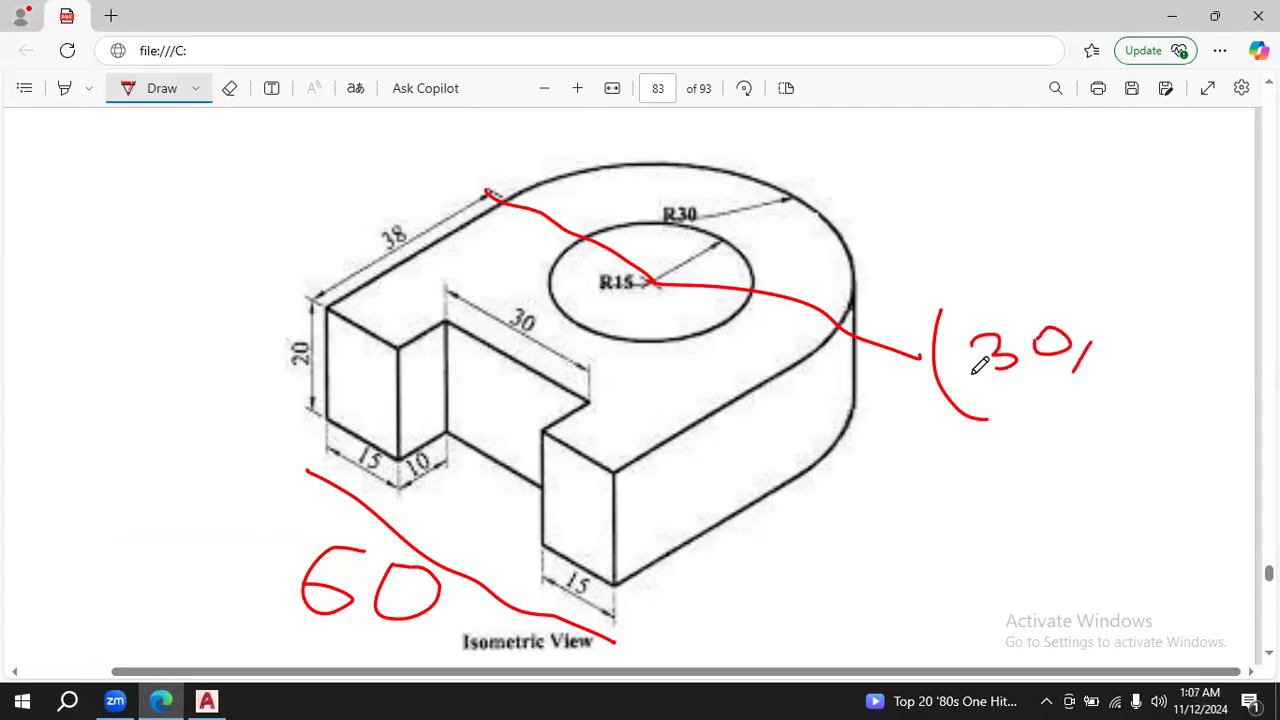
mouse_move(1142, 324)
mouse_down()
mouse_move(1120, 348)
mouse_move(1182, 299)
mouse_up()
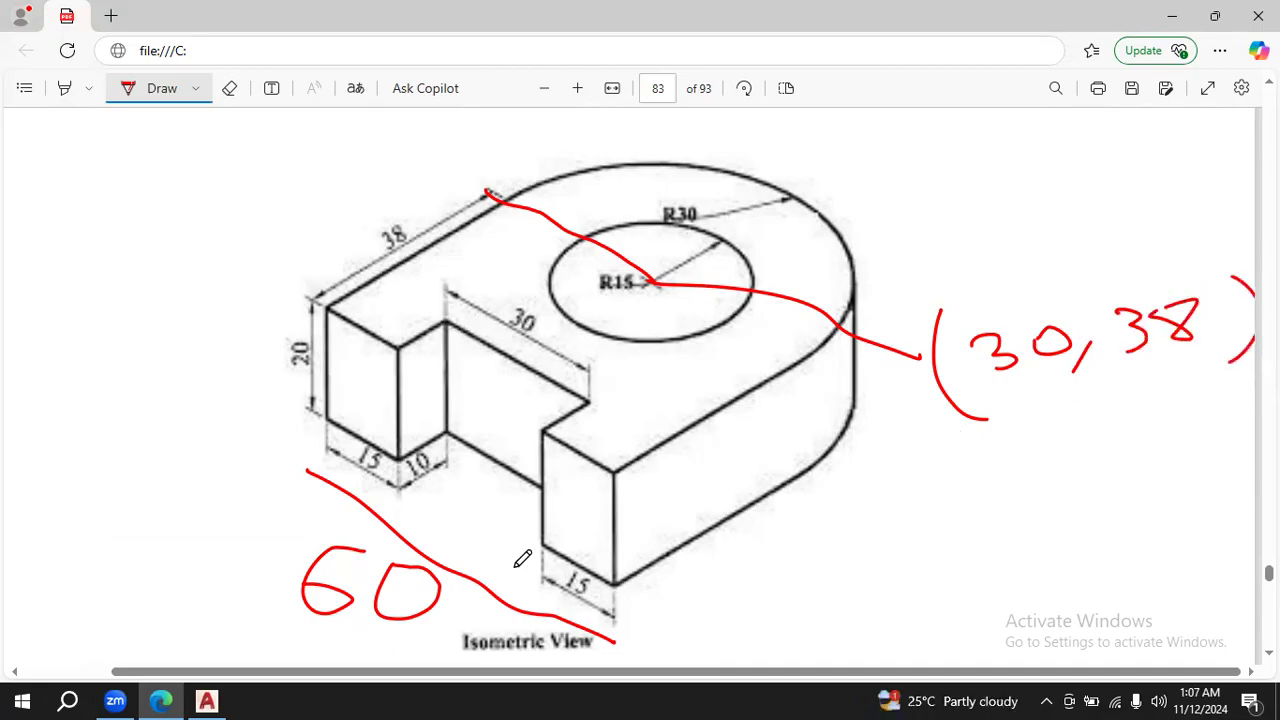
Switch to AutoCAD and draw a circle of radius 15 centred at (30, 38) inside the bracket outline.
click(207, 700)
click(371, 84)
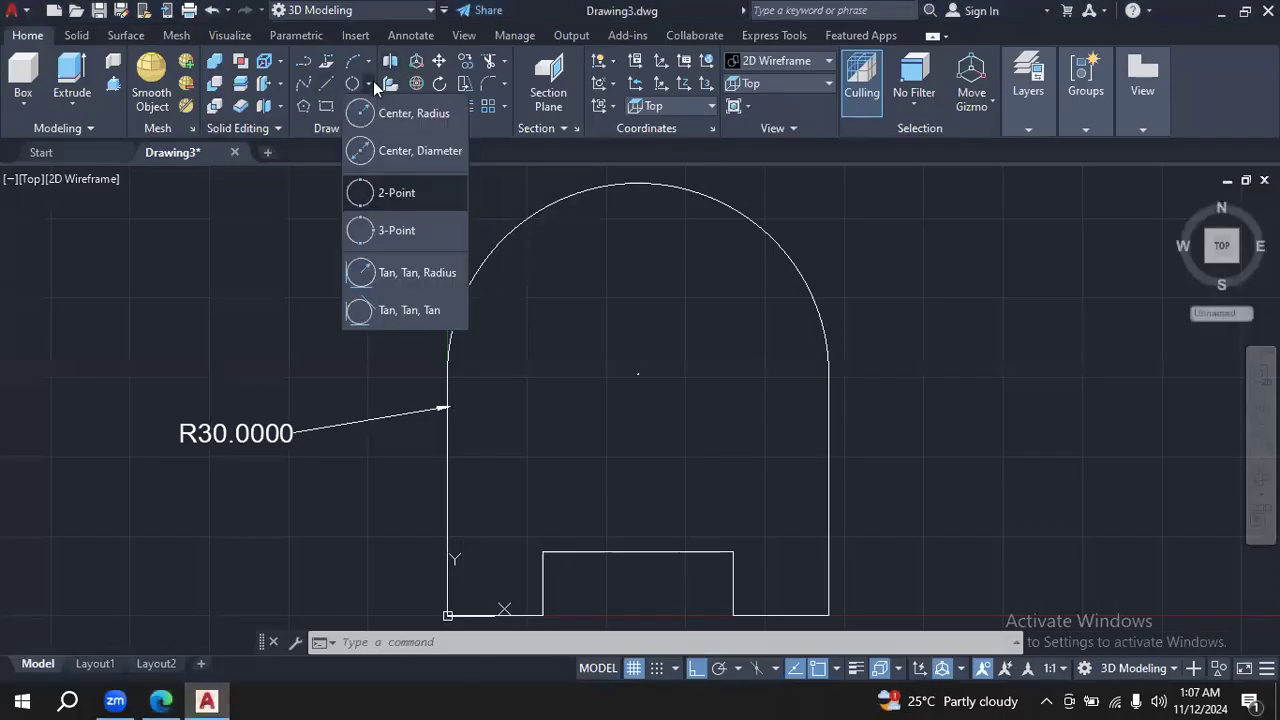
click(397, 112)
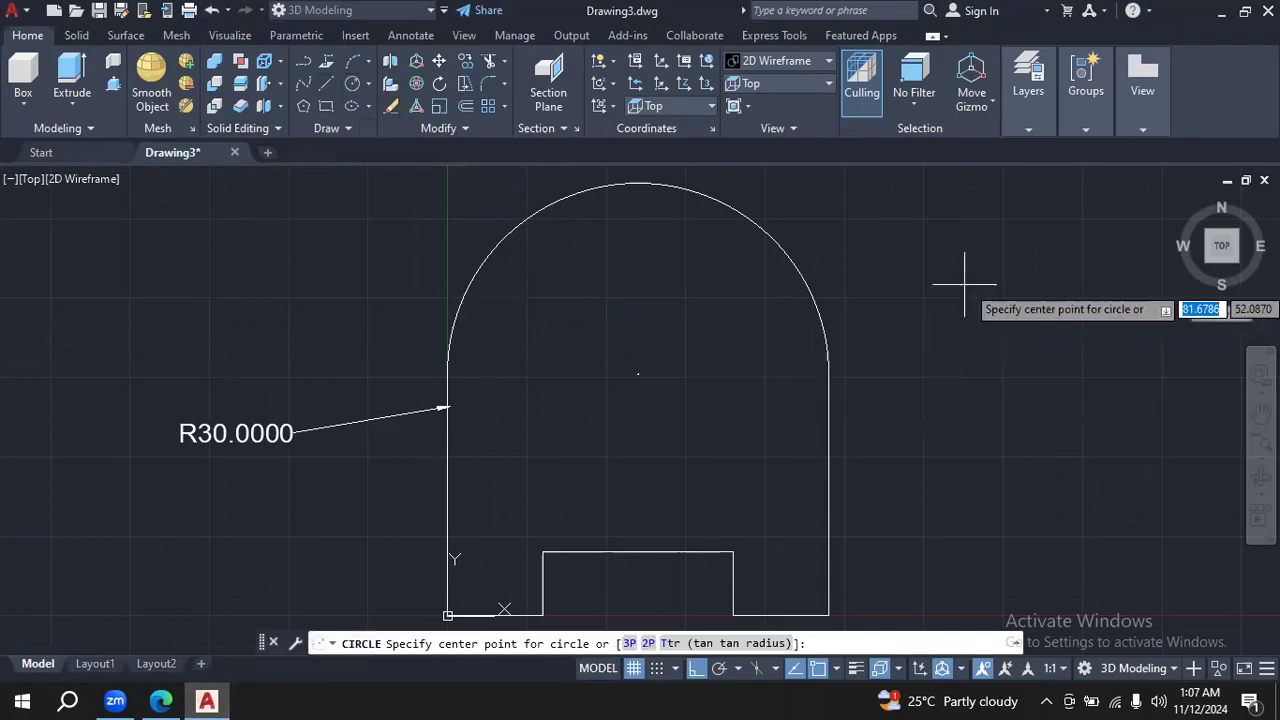
text(30)
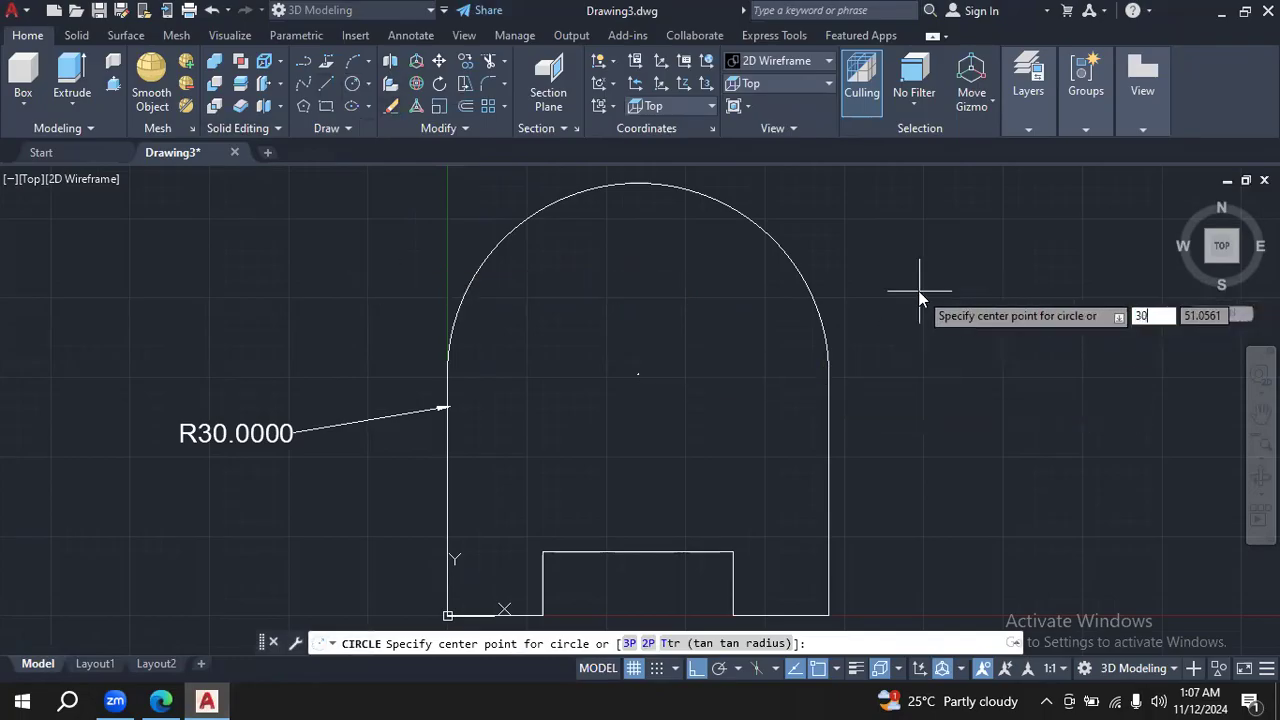
key(Tab)
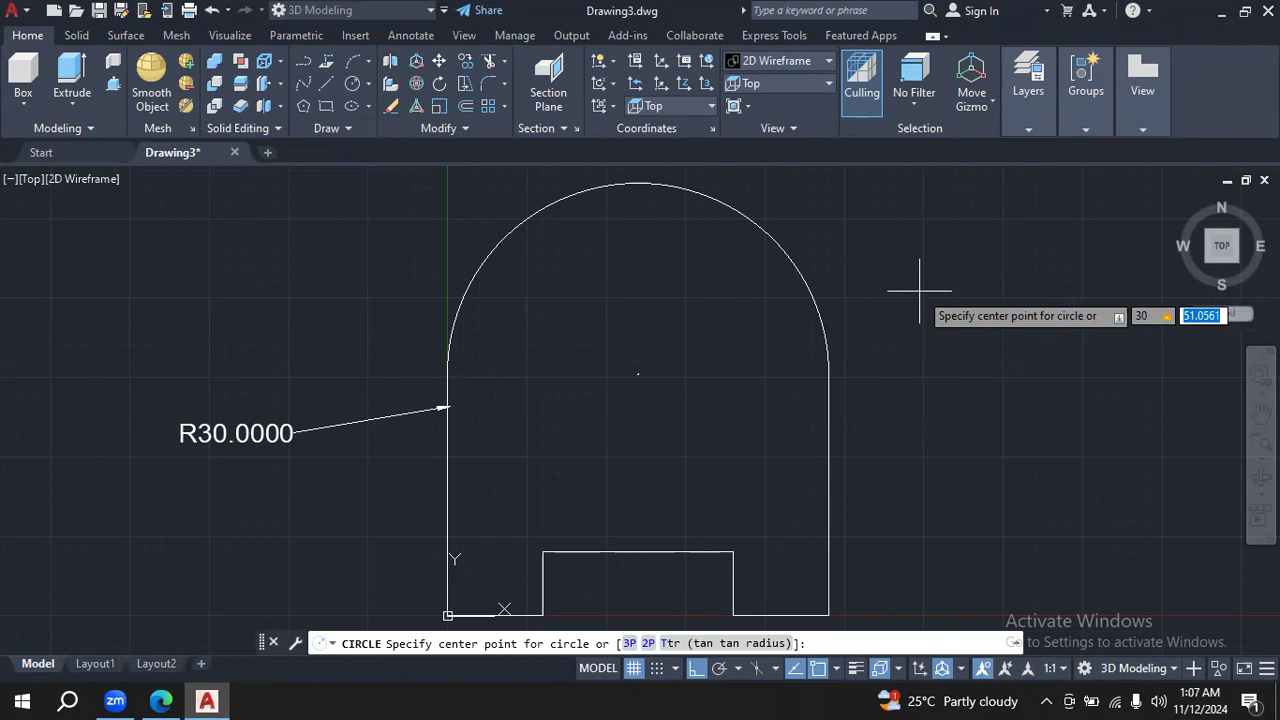
text(38)
key(Return)
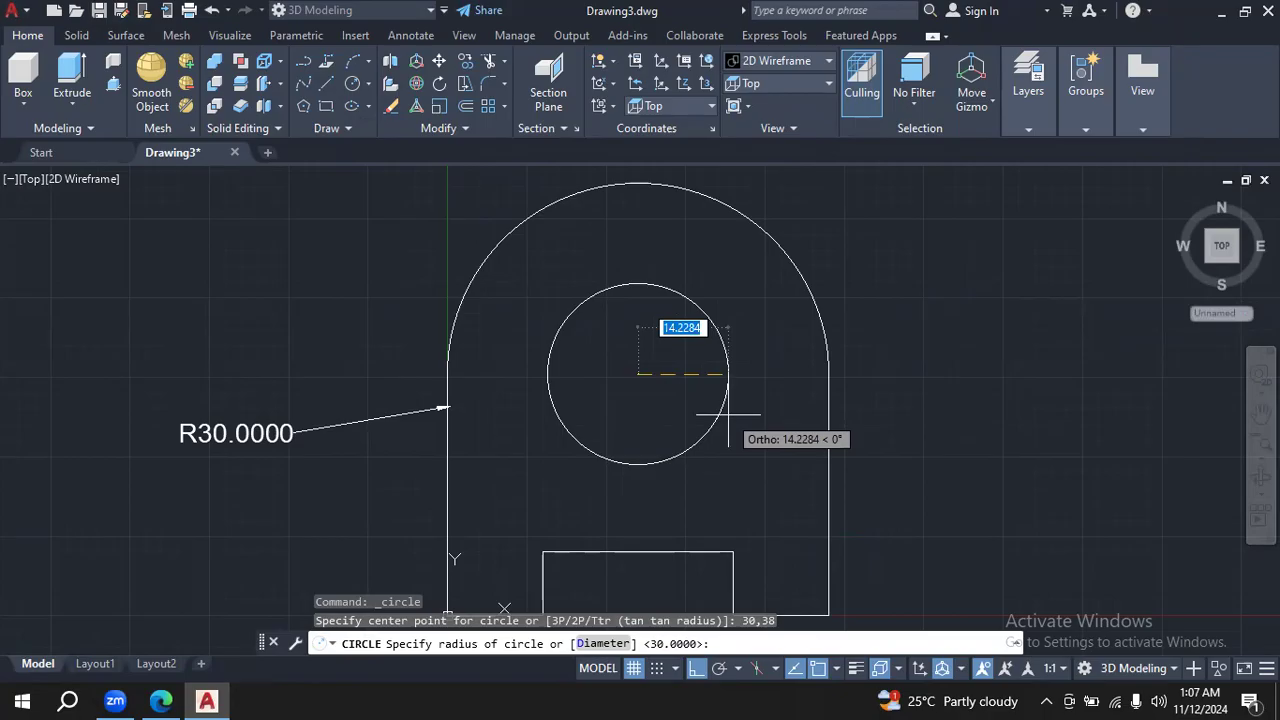
text(15)
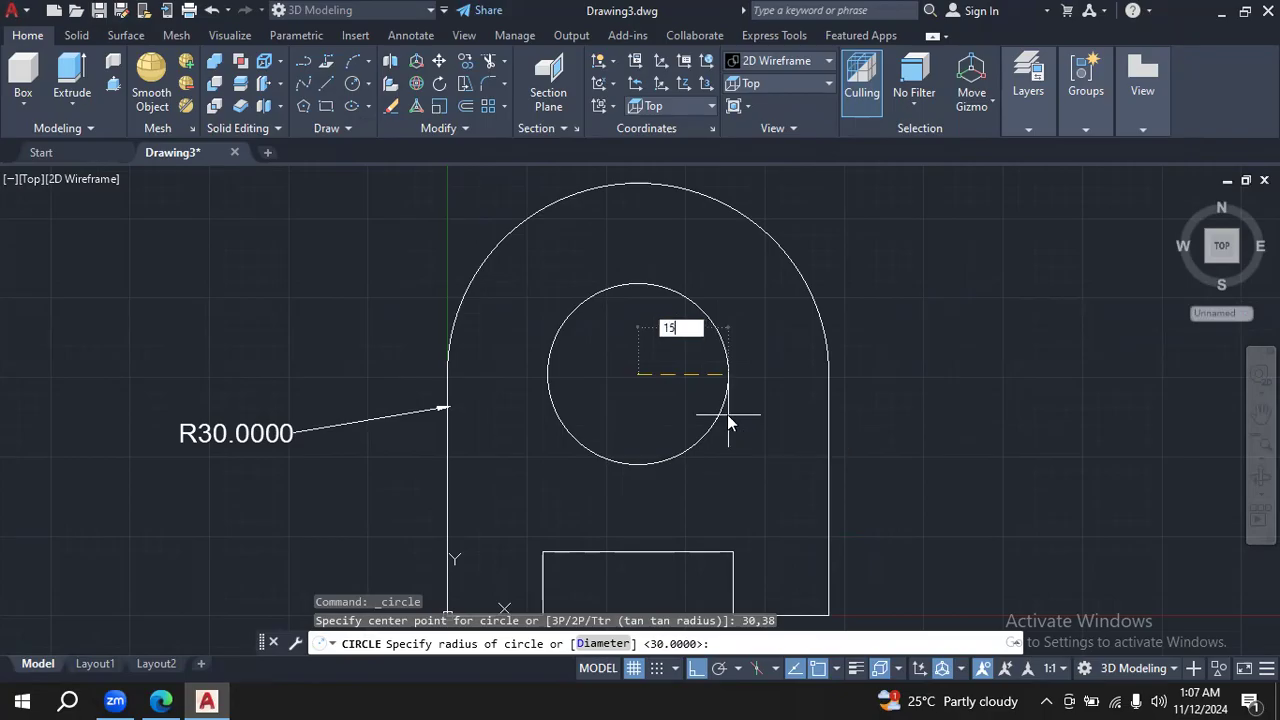
key(Return)
key(Escape)
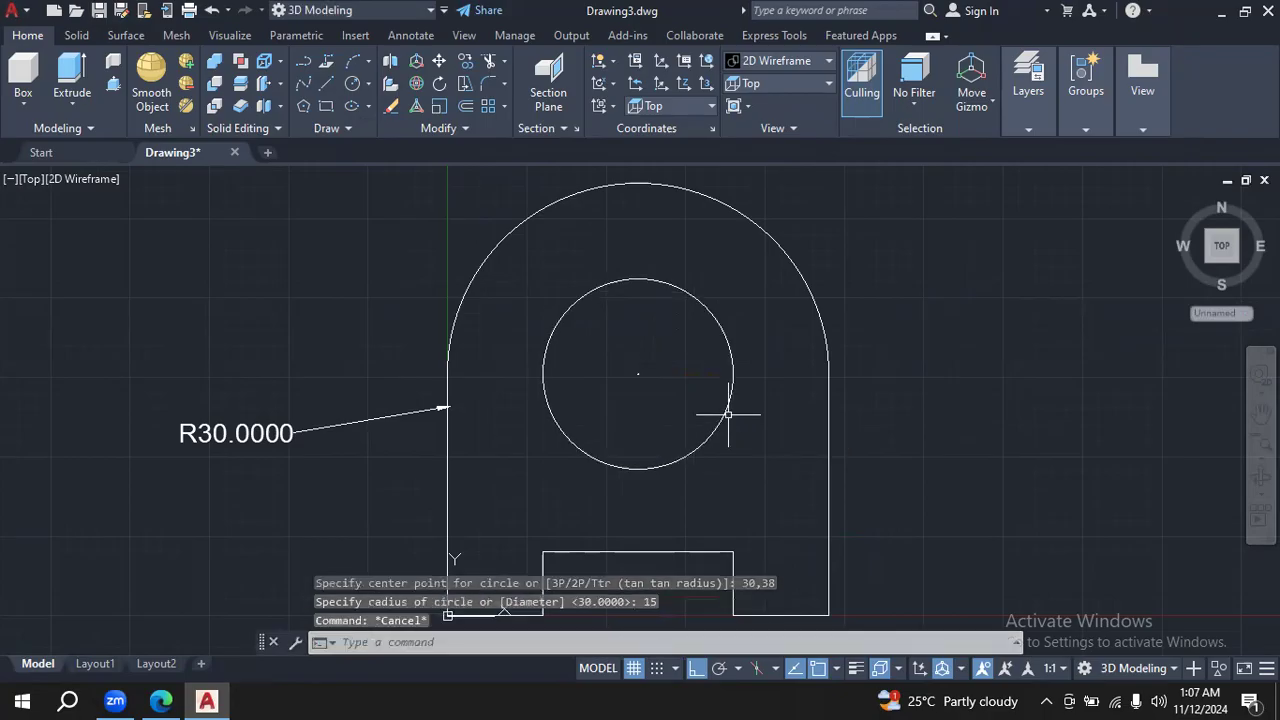
Switch the drawing to the SE Isometric view with the whole bracket outline in sight.
click(828, 83)
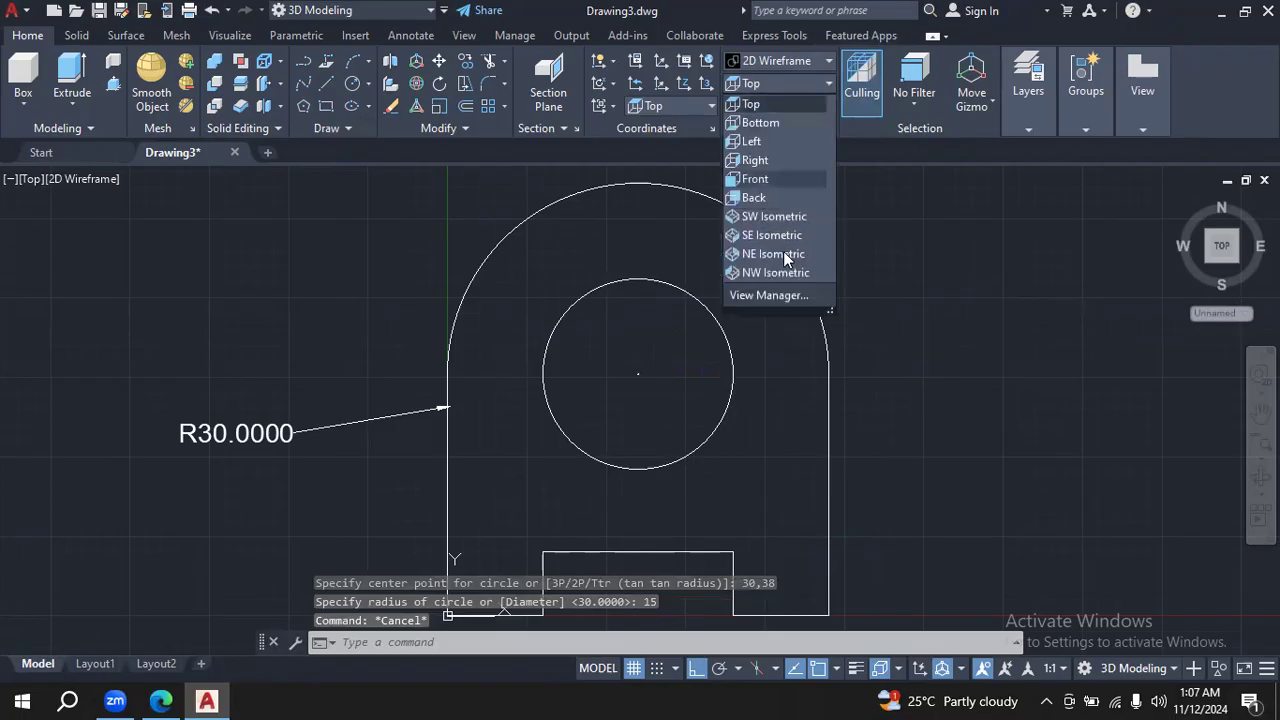
click(788, 240)
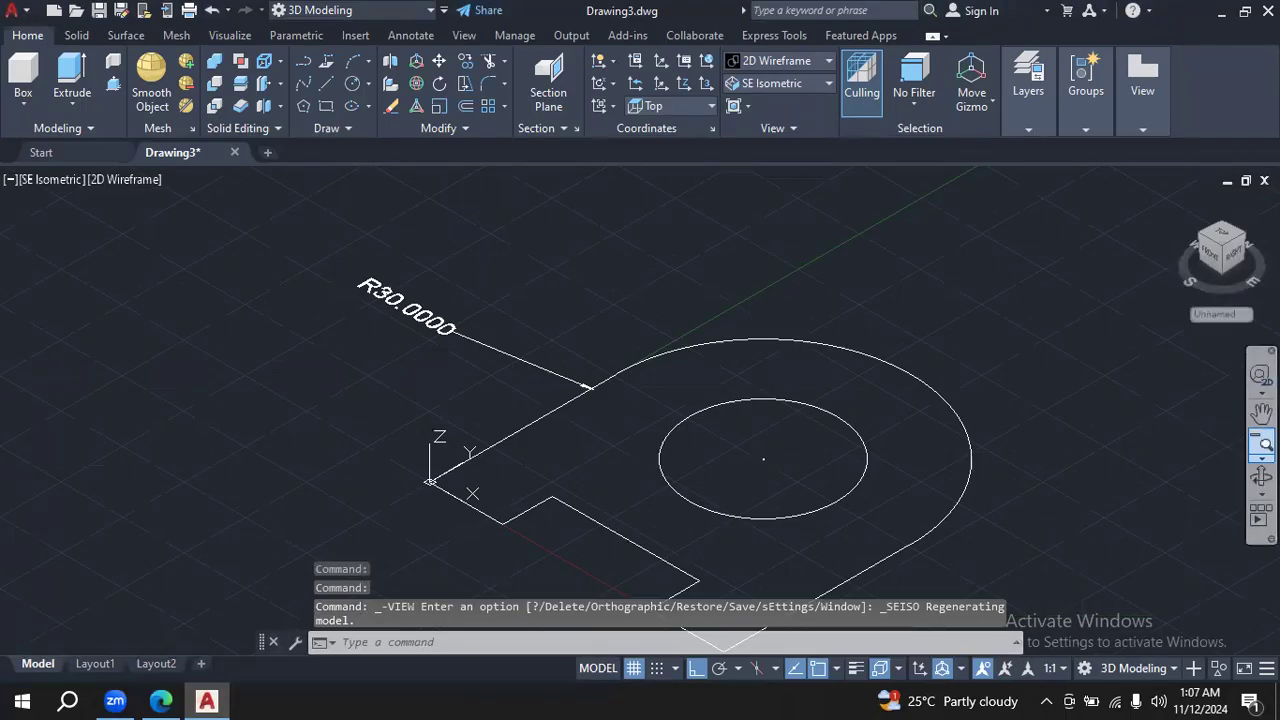
click(1260, 412)
mouse_move(1006, 437)
mouse_down()
mouse_move(1023, 400)
mouse_move(994, 374)
mouse_up()
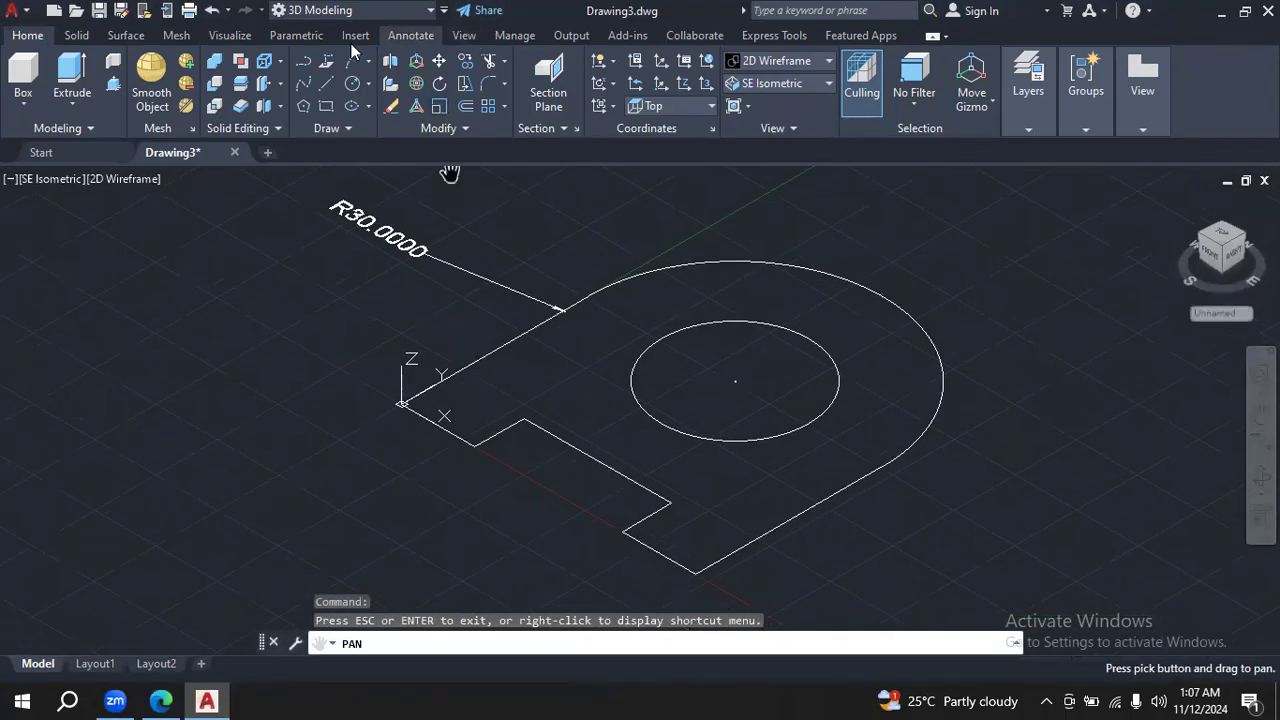
Add a linear dimension to the short front edge that starts at the origin, placed in front of the outline.
click(418, 38)
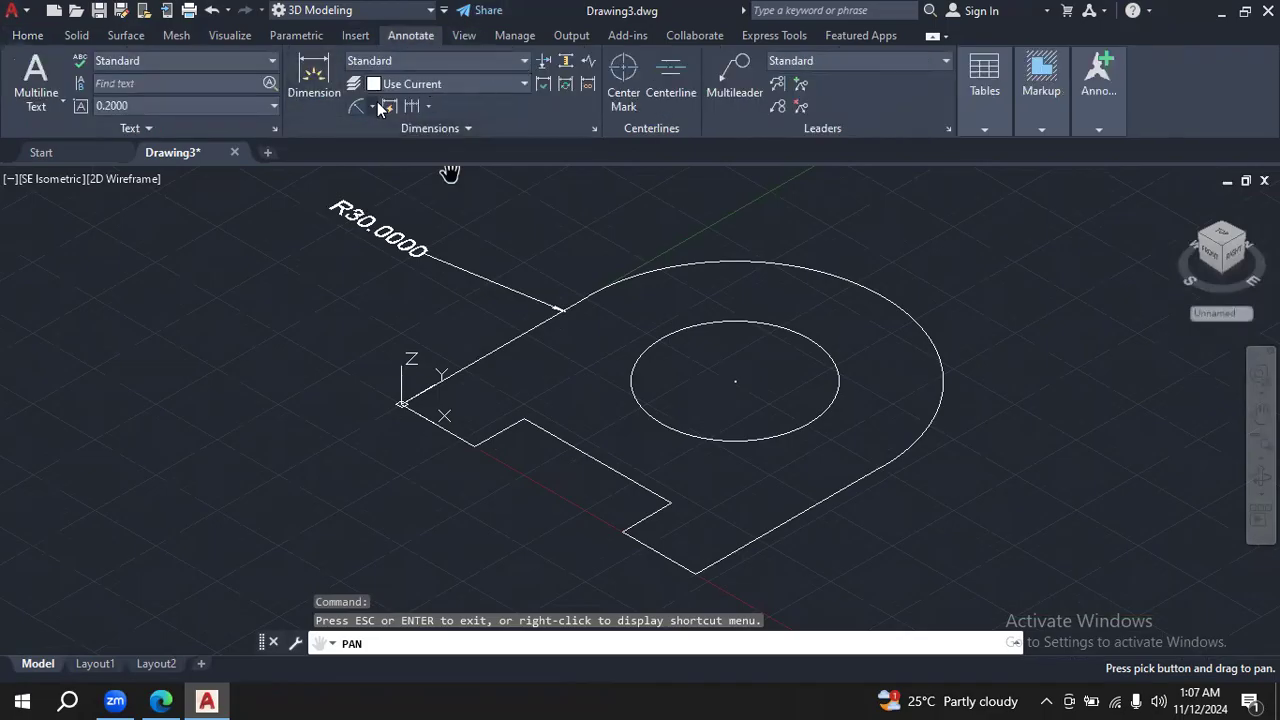
click(374, 107)
click(390, 132)
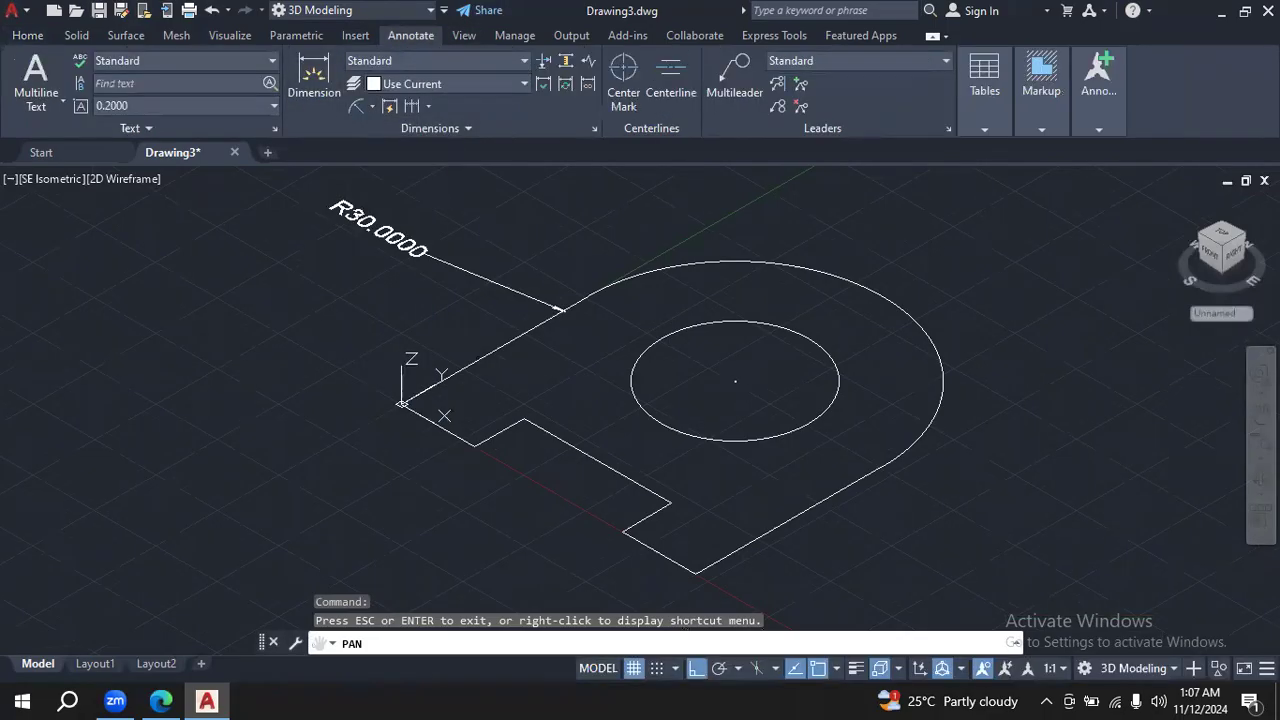
click(401, 404)
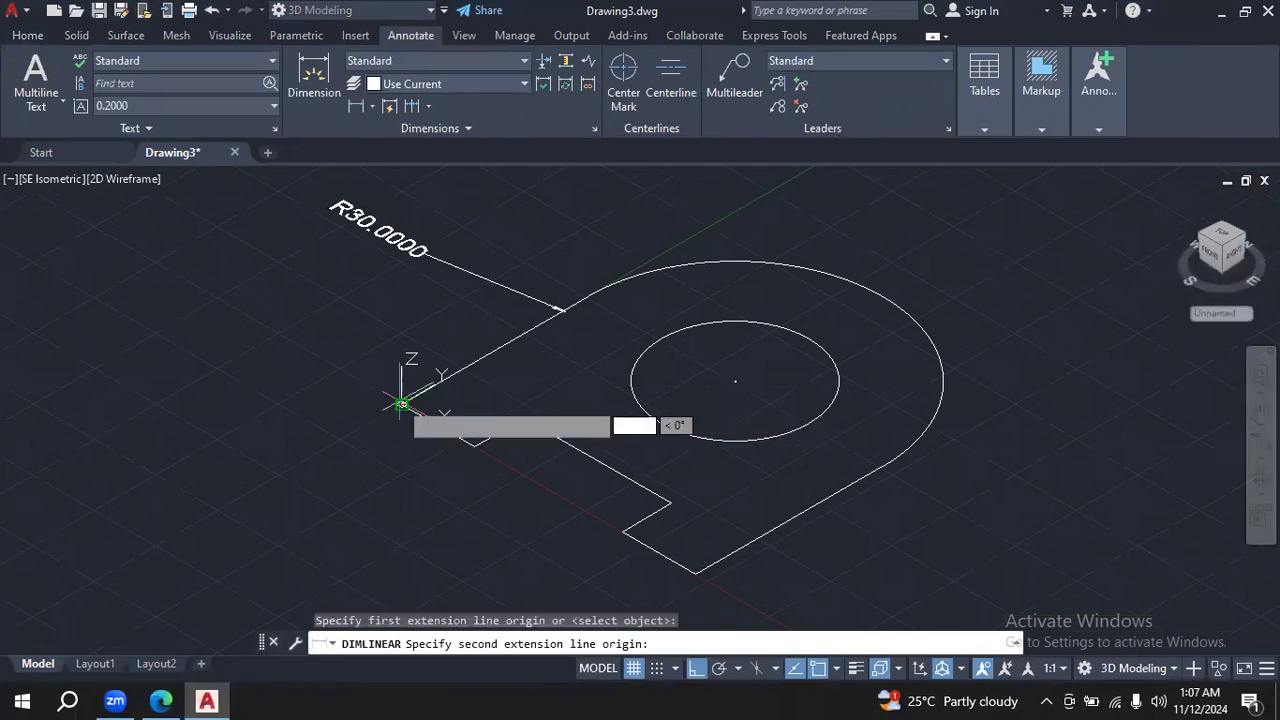
click(474, 446)
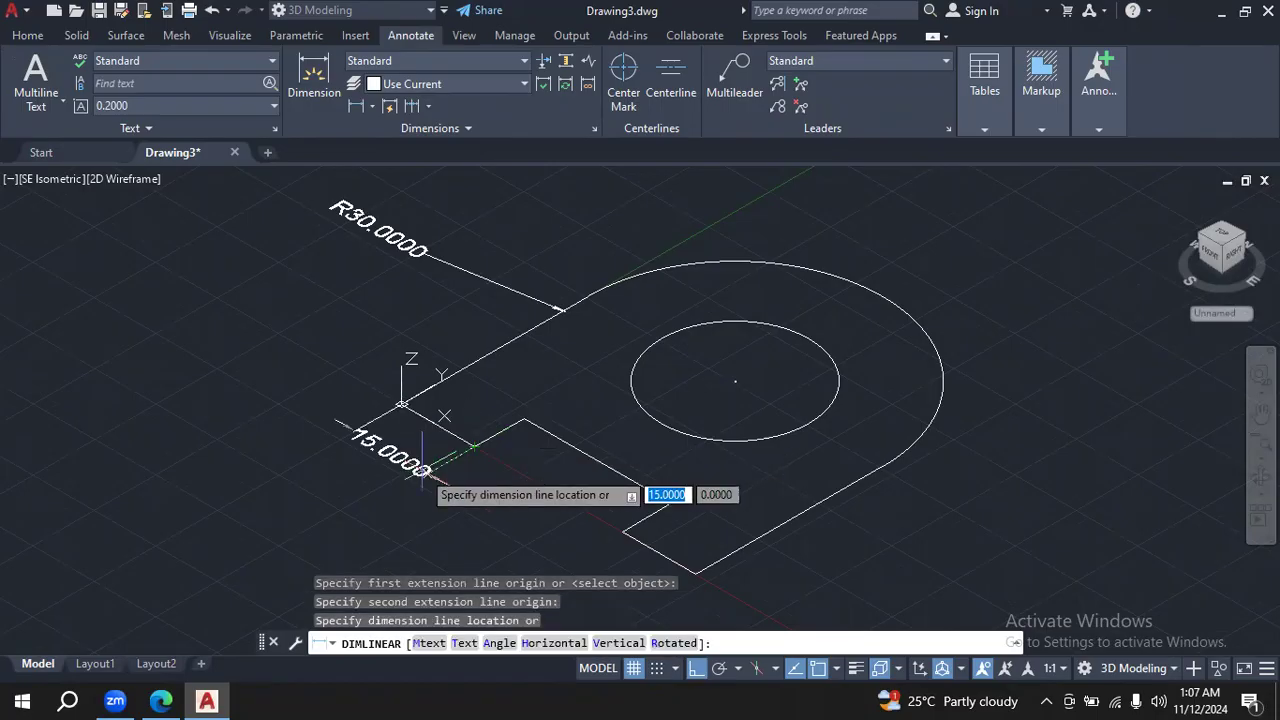
click(412, 487)
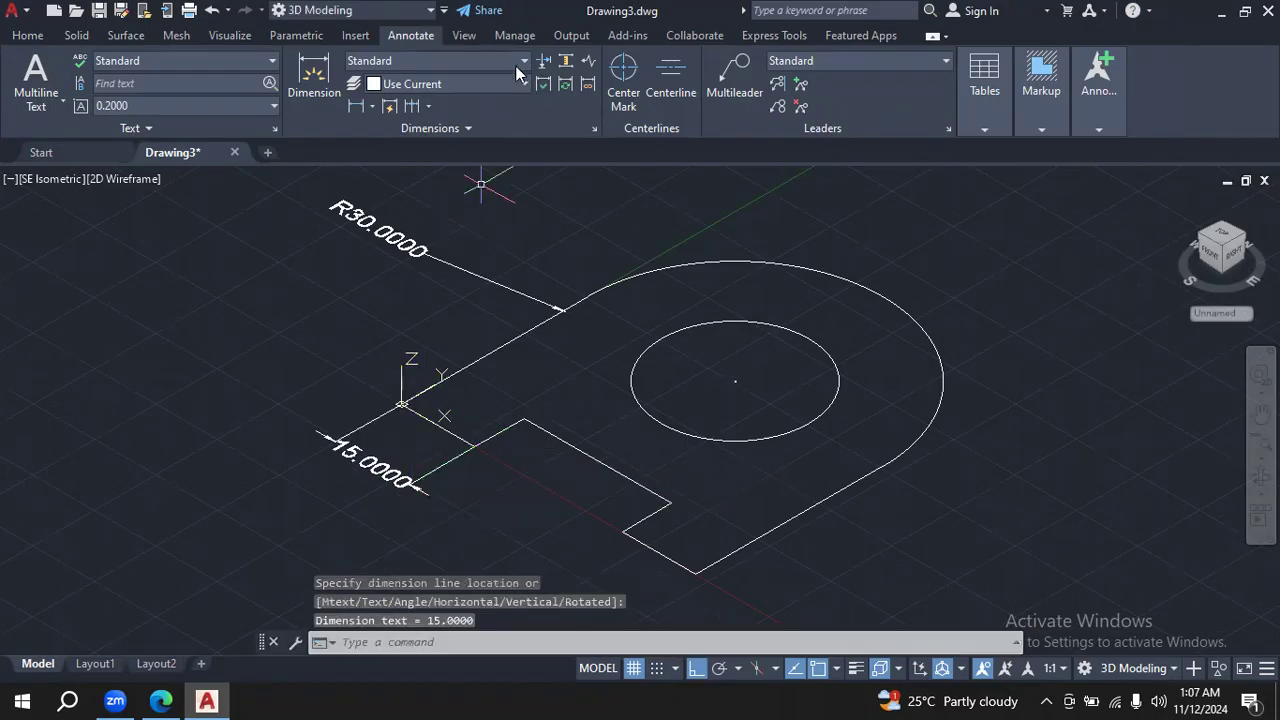
Add a linear dimension across the width of the rectangular notch, placed in front of its inner edge.
click(358, 105)
click(524, 417)
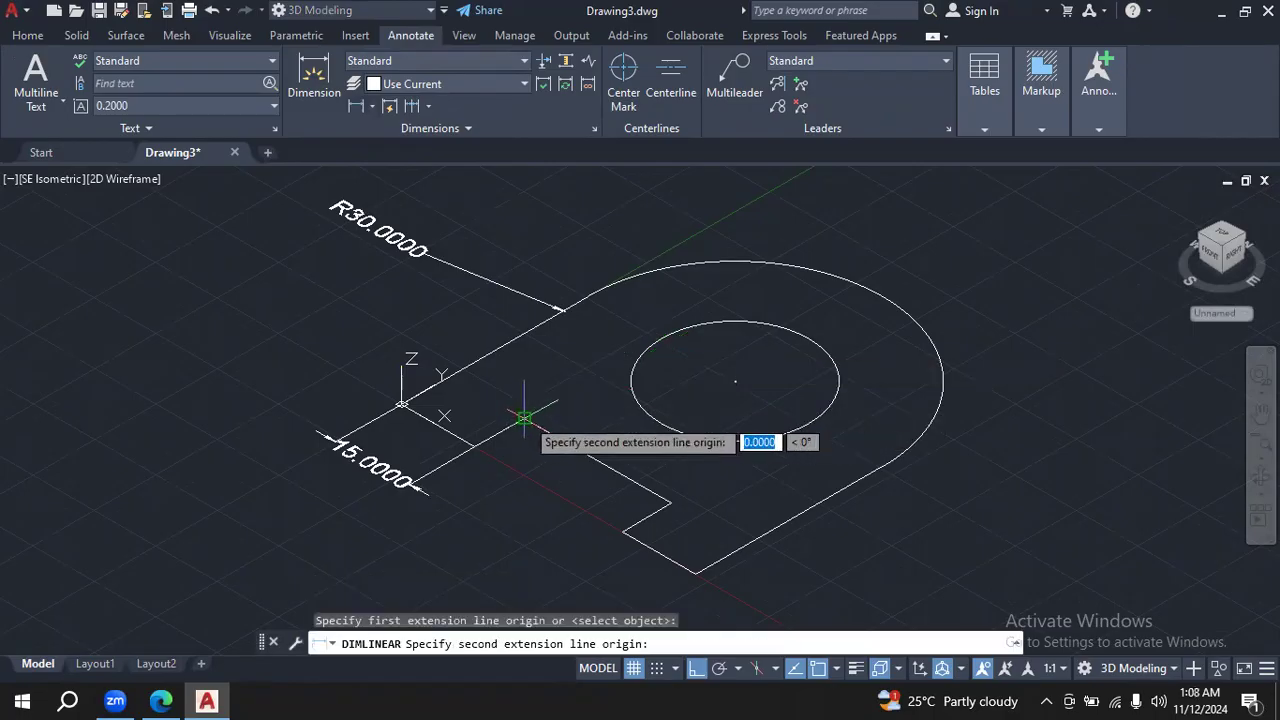
click(670, 503)
click(601, 549)
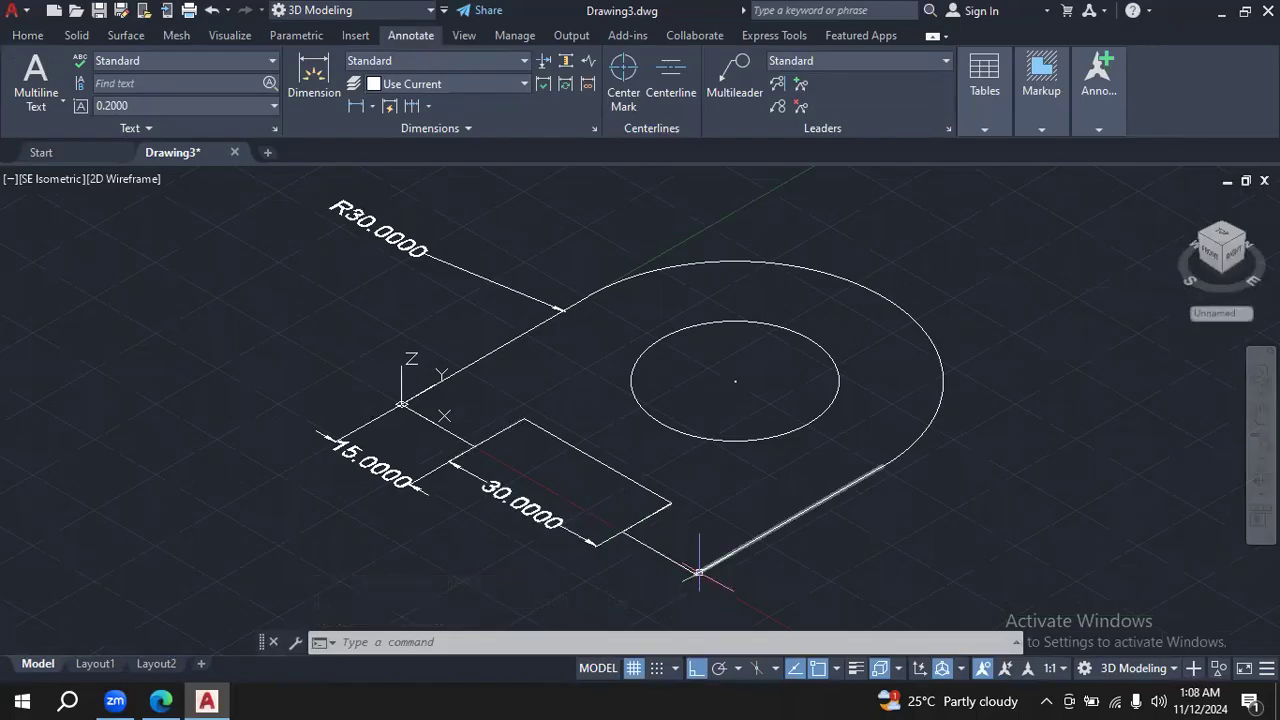
Add a linear dimension to the other short front edge, between the notch and the outer corner far from the origin.
click(354, 108)
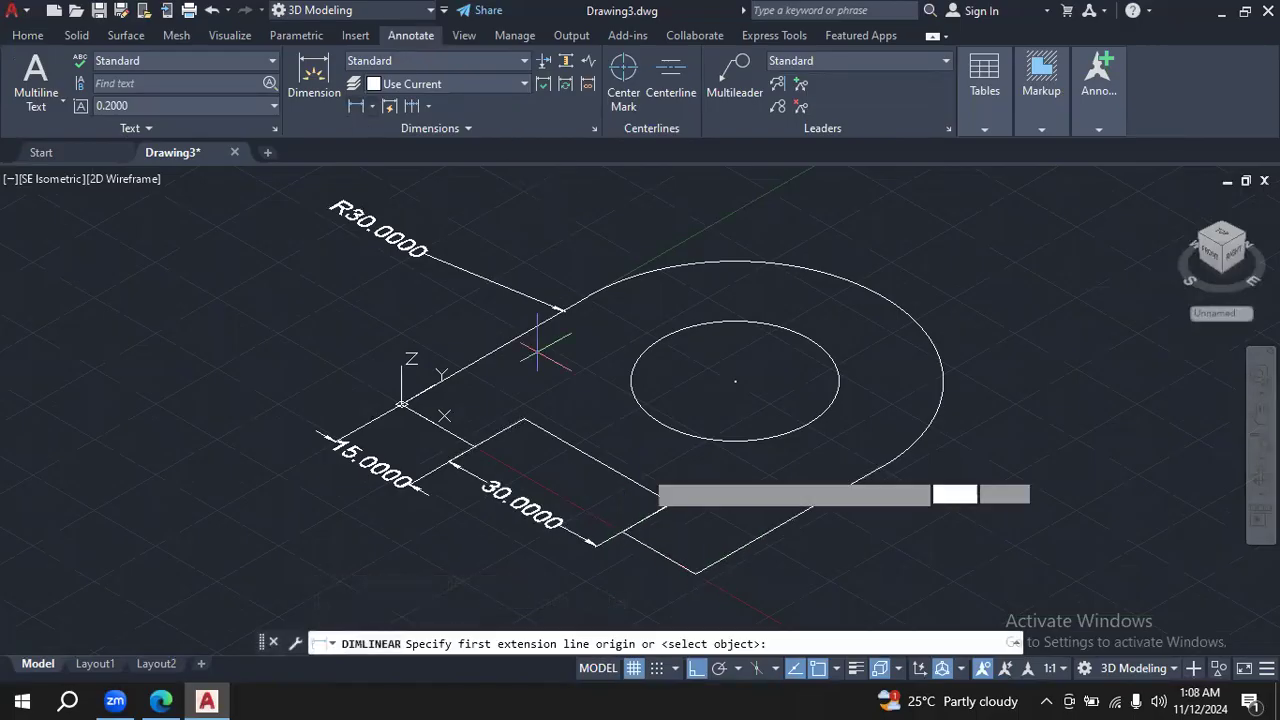
click(695, 575)
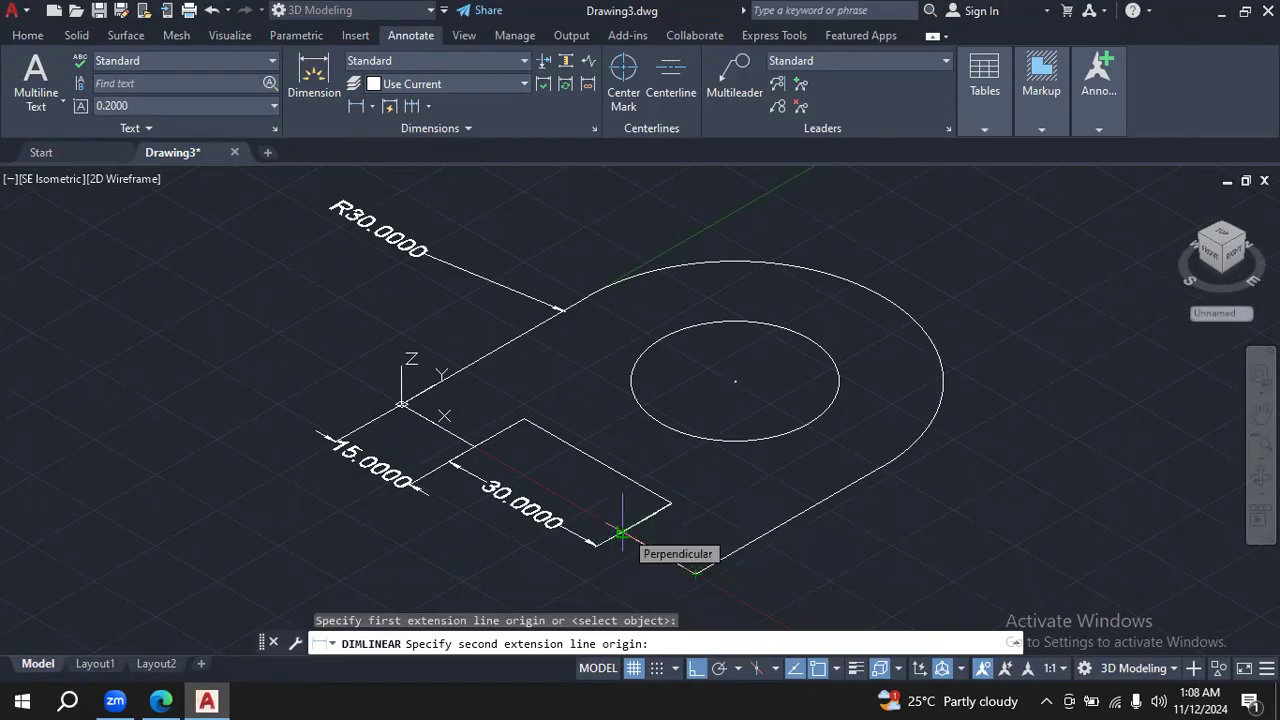
click(620, 533)
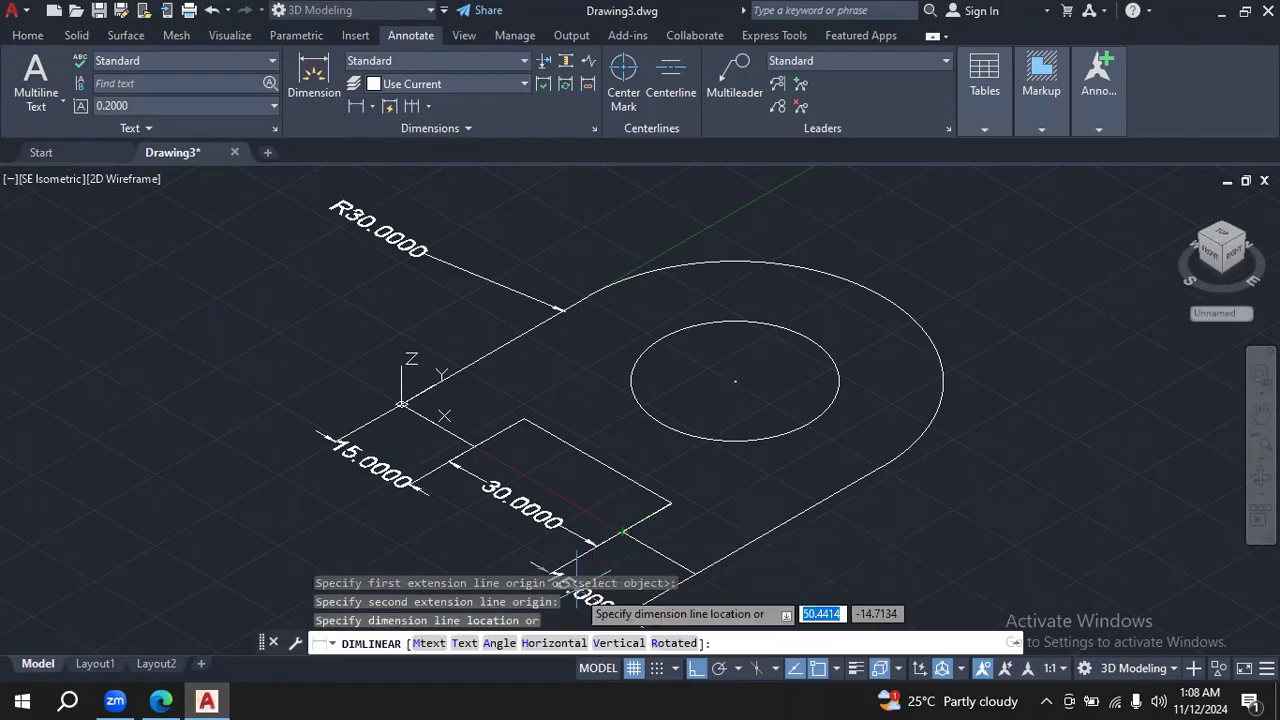
click(507, 553)
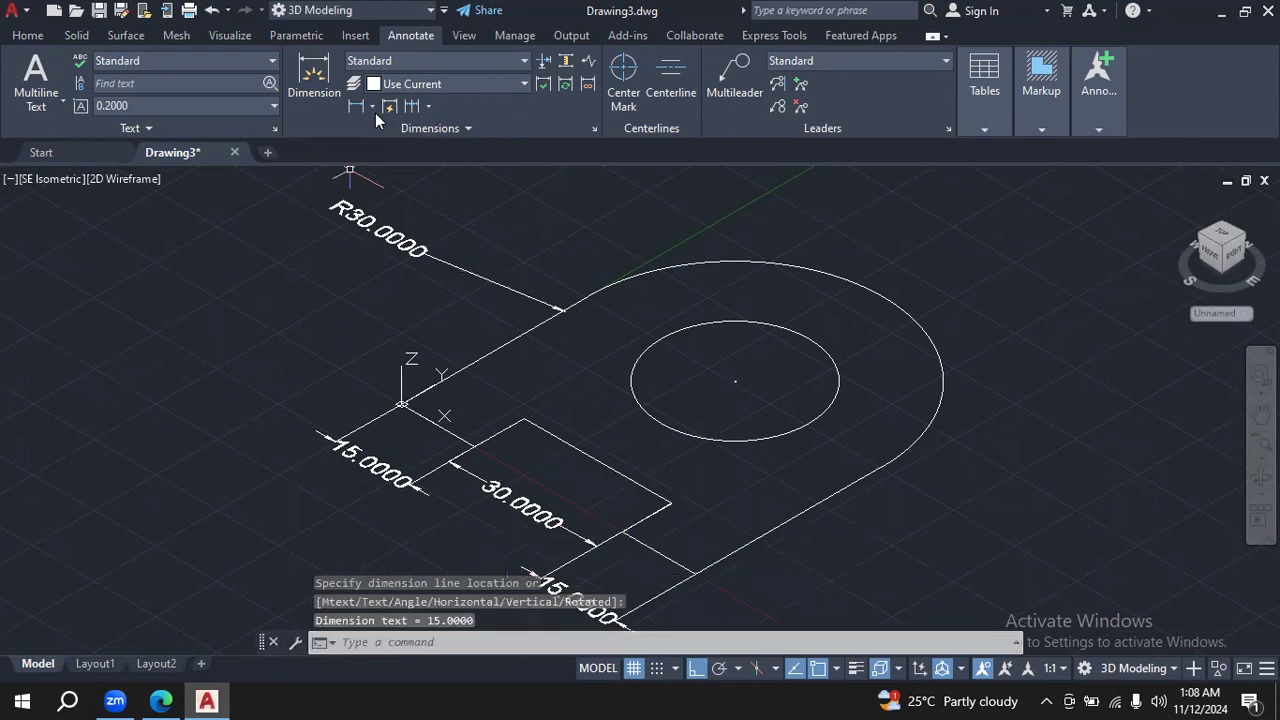
Add a linear dimension along the straight side opposite the origin, from the front corner to the arc's end, placed outside the outline.
click(358, 107)
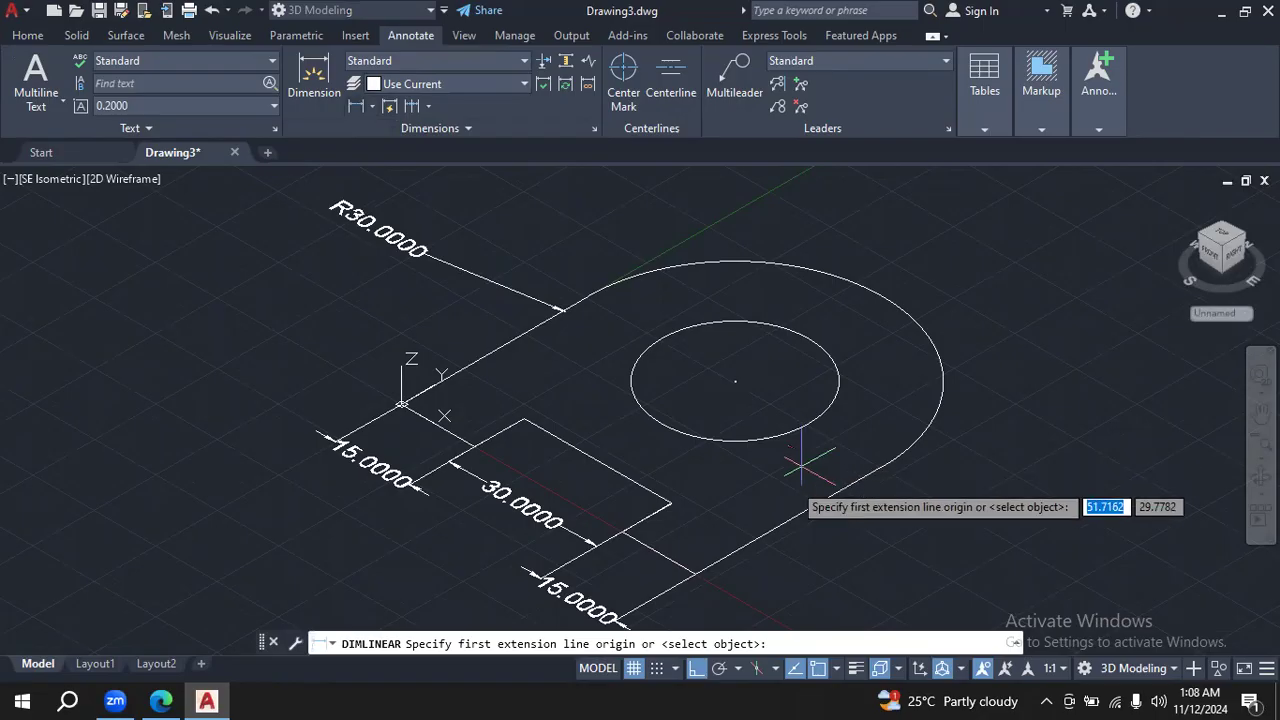
click(695, 574)
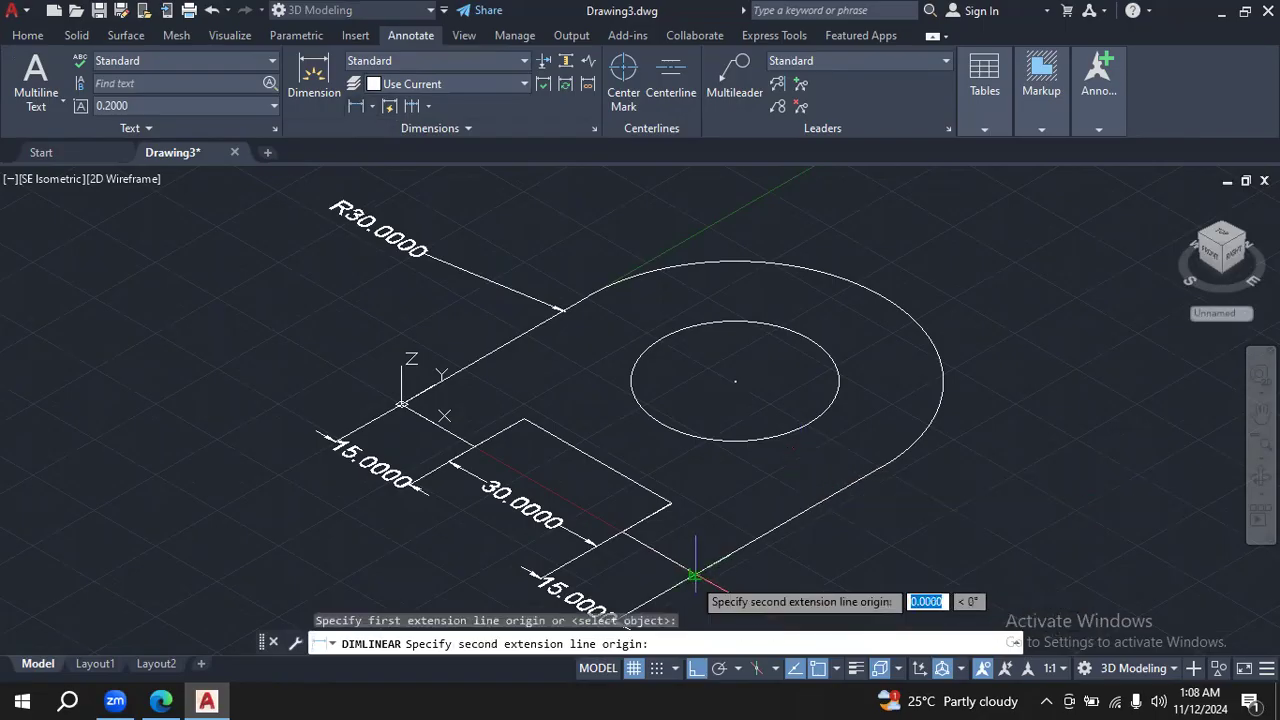
click(882, 467)
click(948, 509)
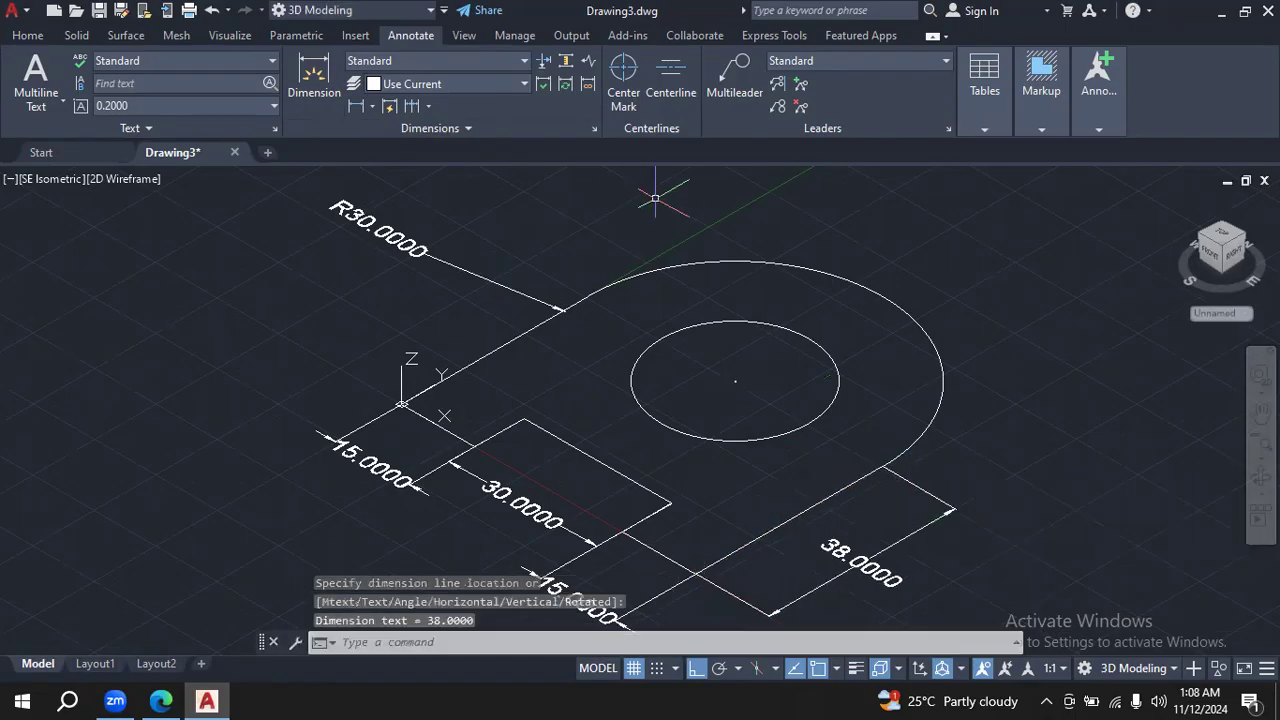
Add a radius dimension to the central hole circle, with its text outside the rounded end.
click(373, 107)
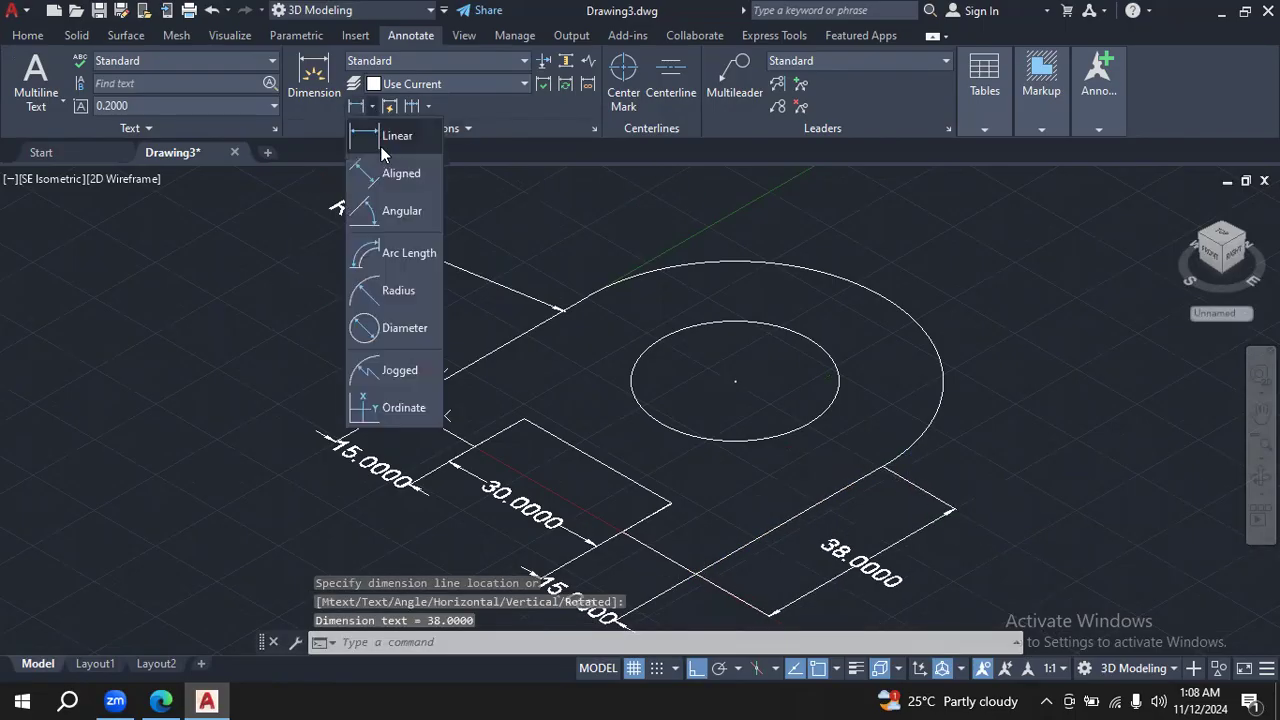
click(398, 291)
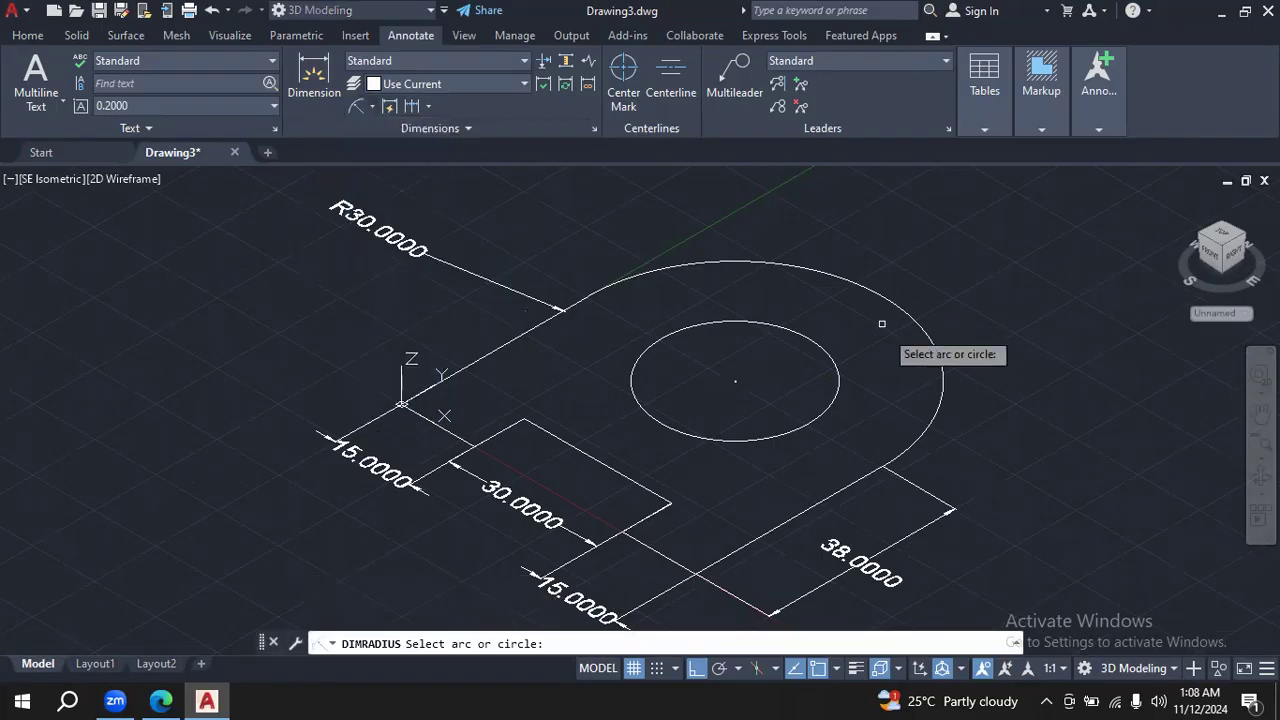
click(808, 424)
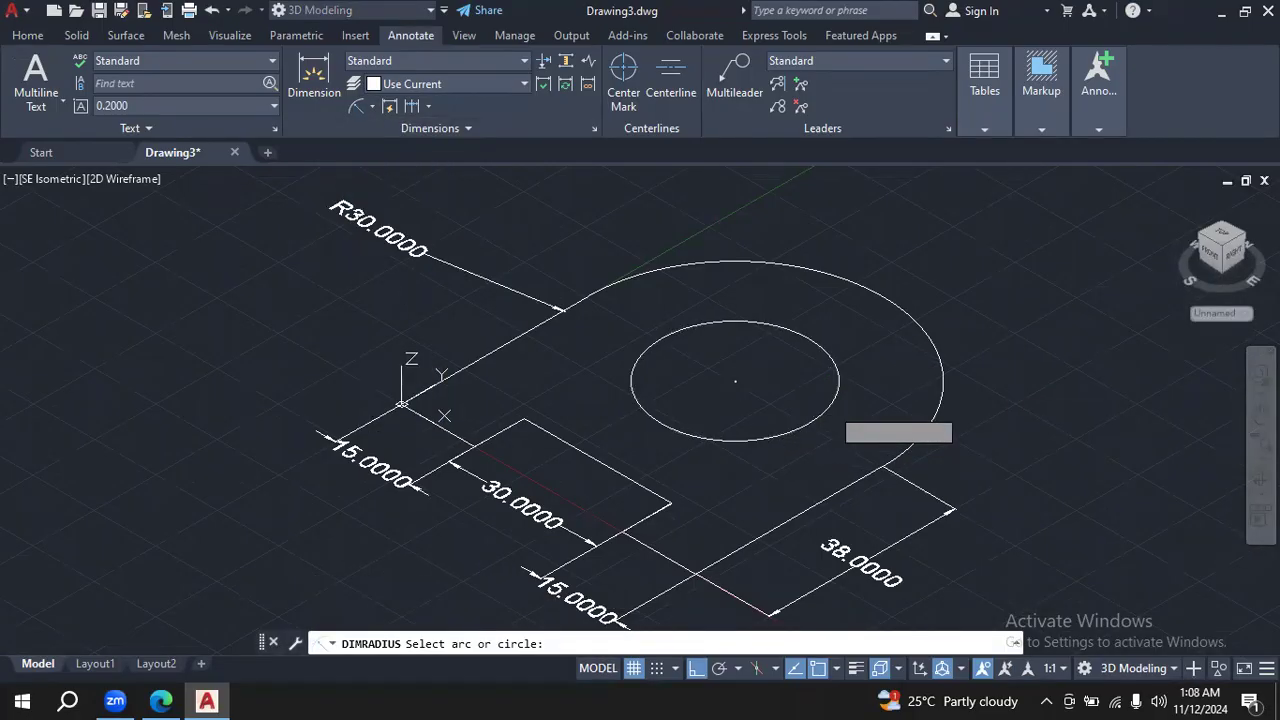
click(1052, 405)
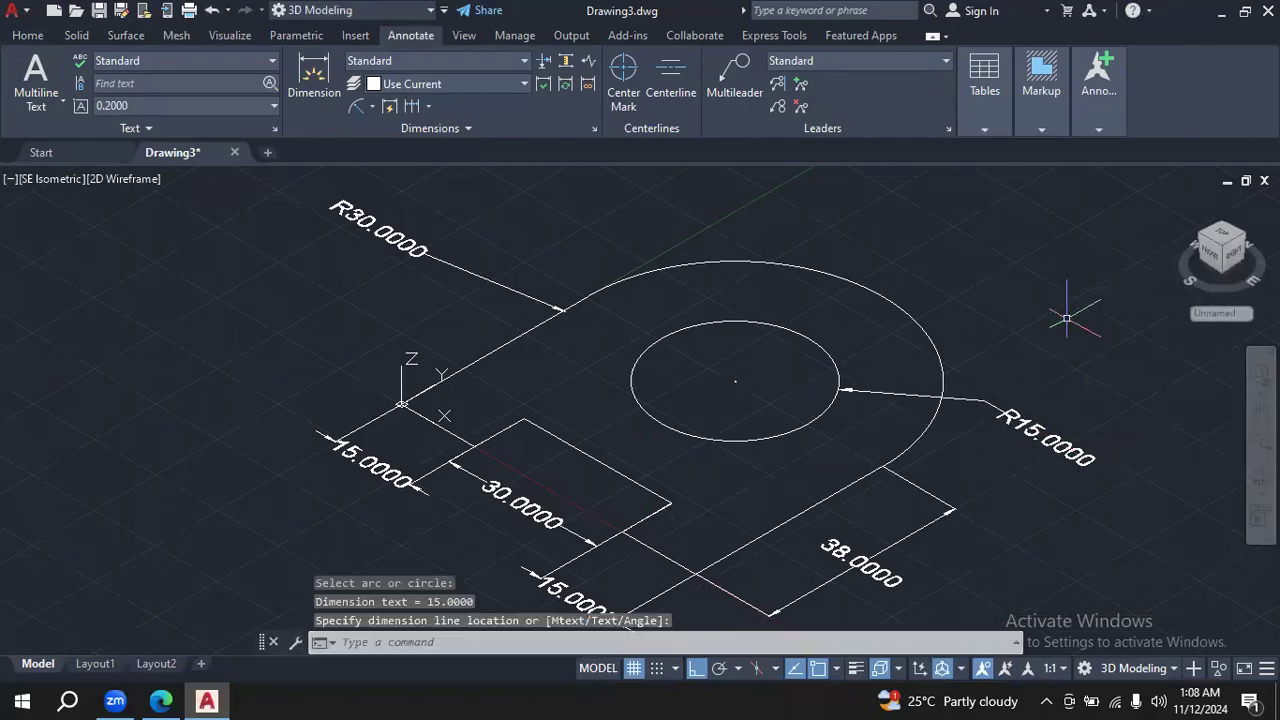
key(Escape)
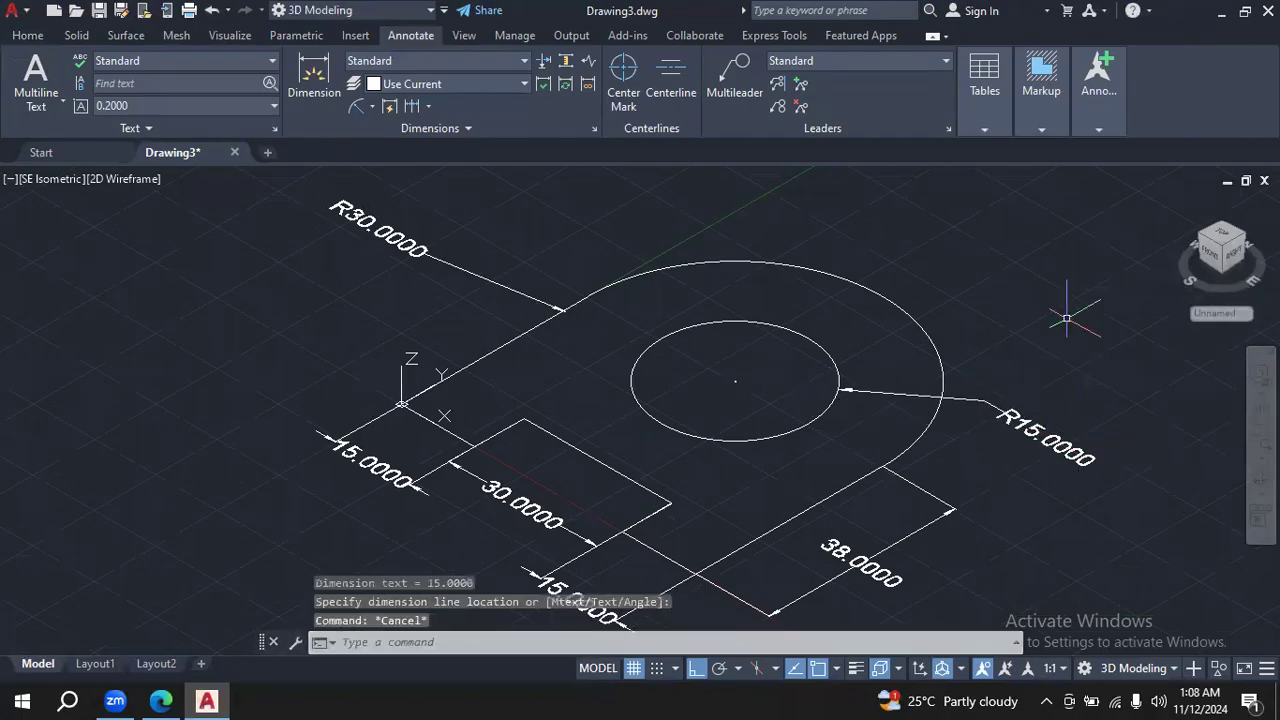
Check the bracket's isometric drawing in the PDF, and return to AutoCAD to examine whether the base outline's segments are separate objects.
click(158, 700)
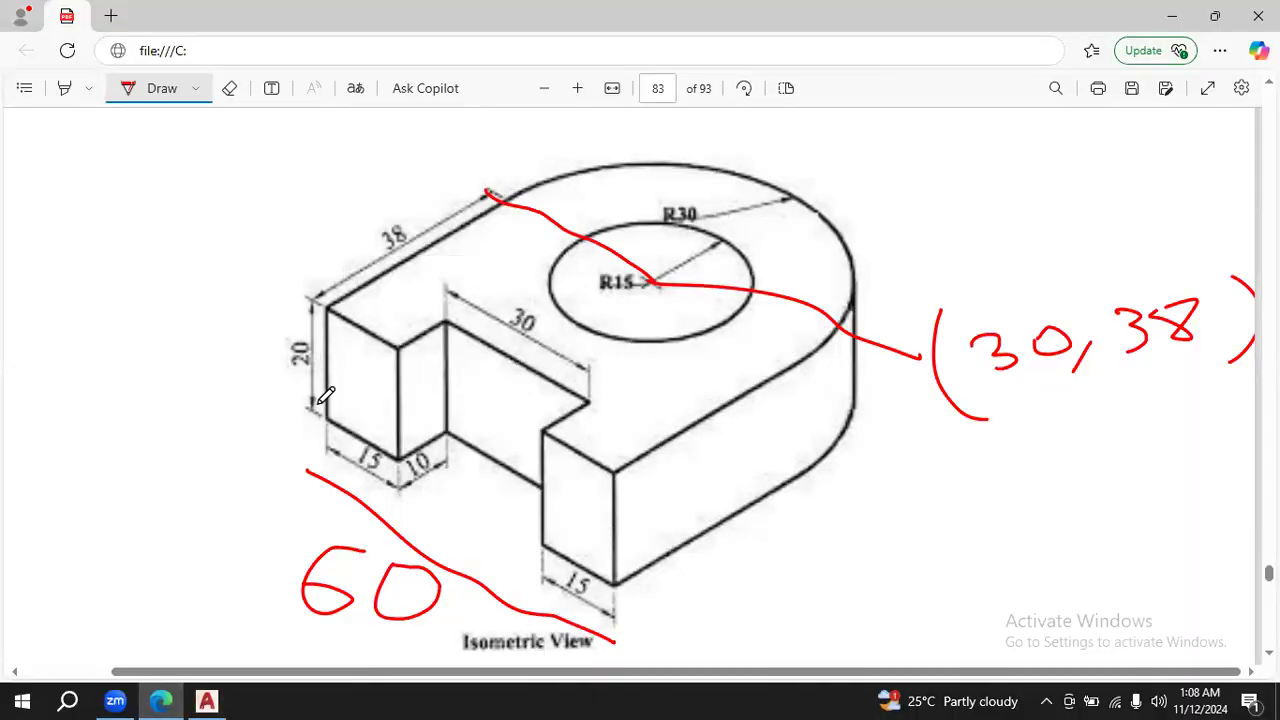
click(207, 700)
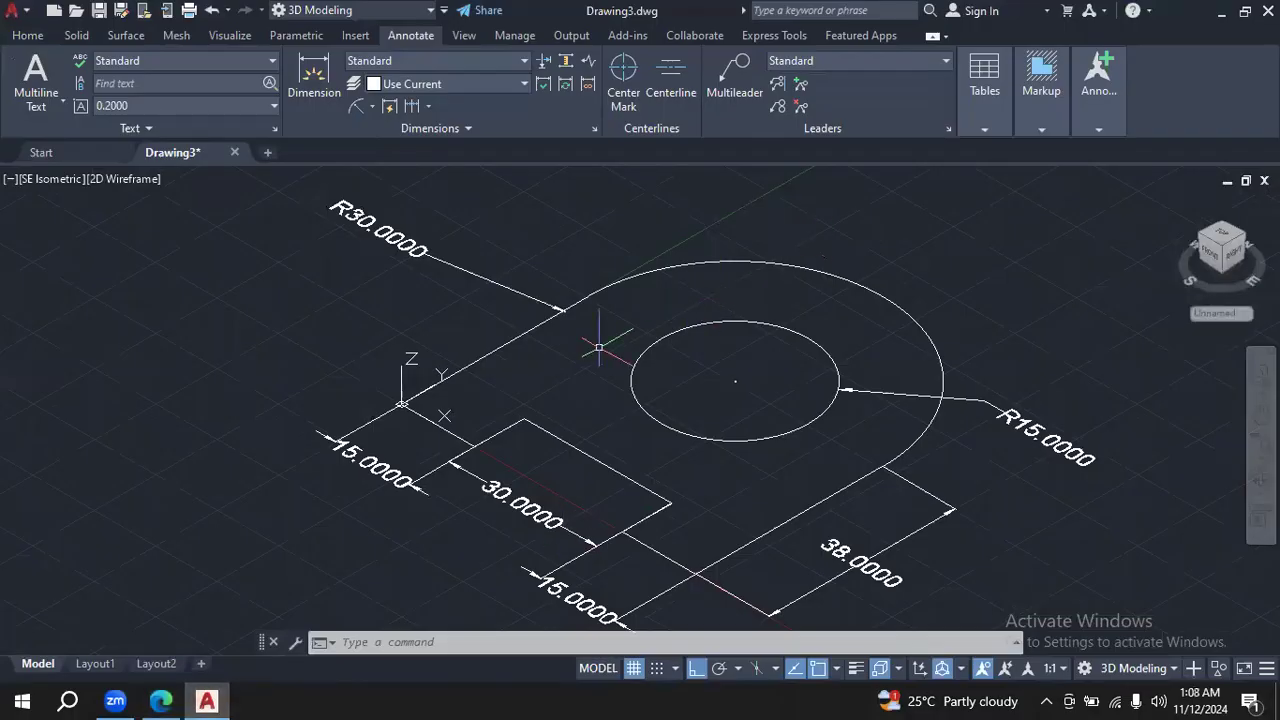
click(28, 35)
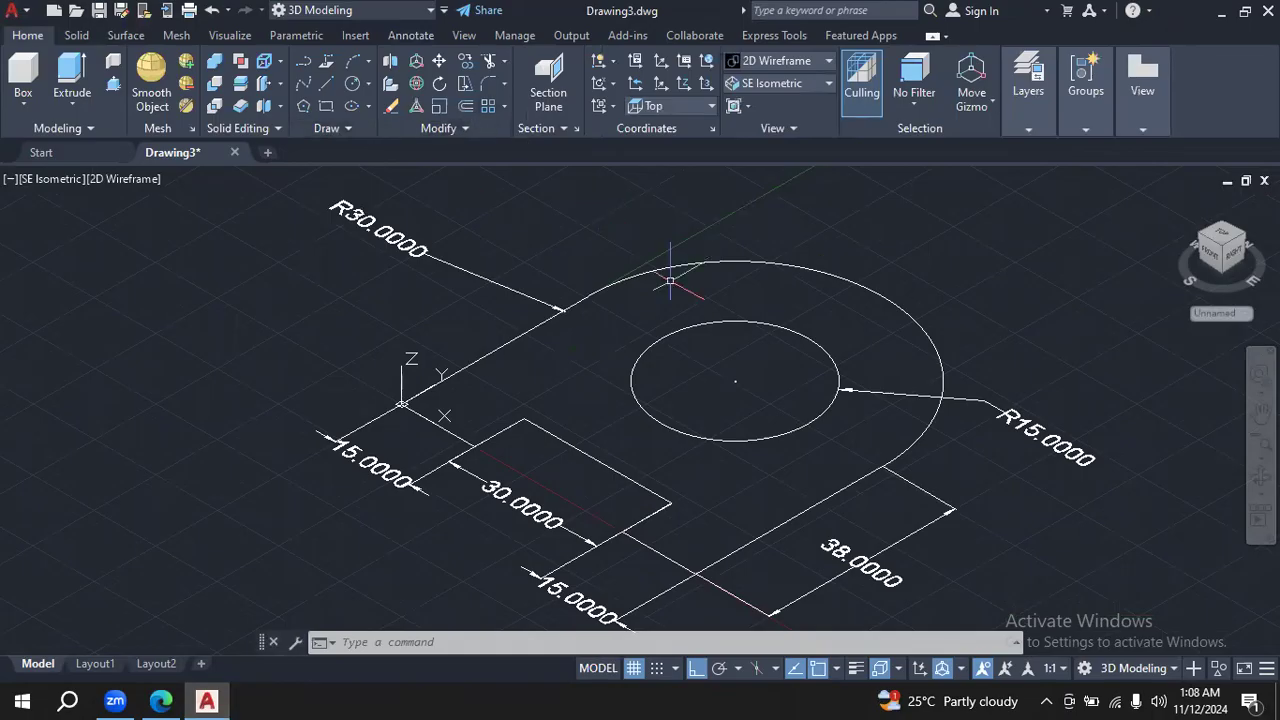
click(526, 330)
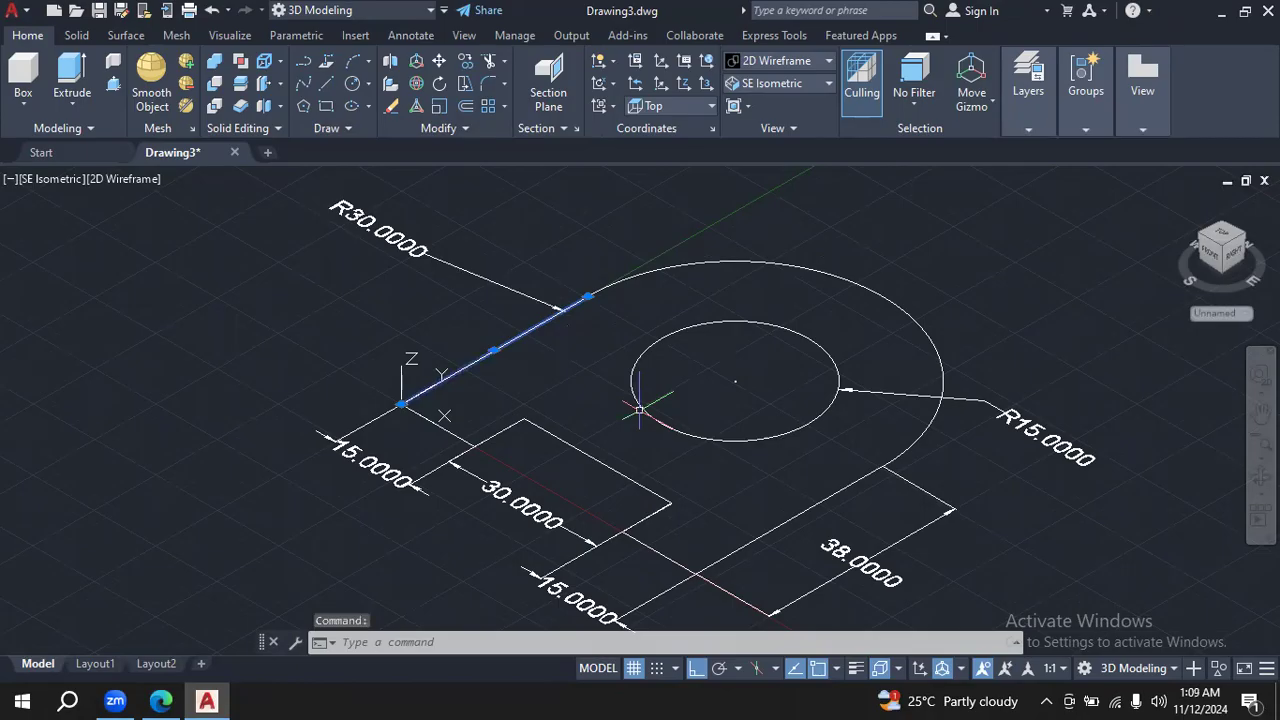
click(608, 462)
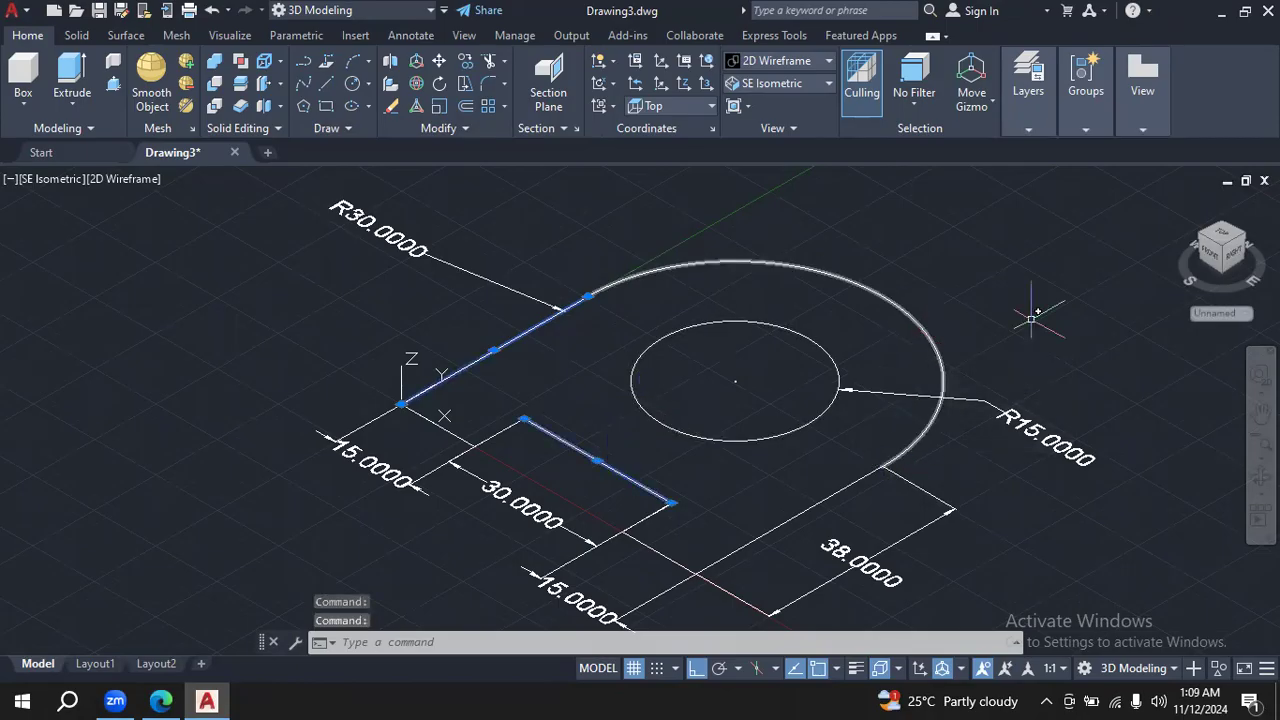
click(936, 347)
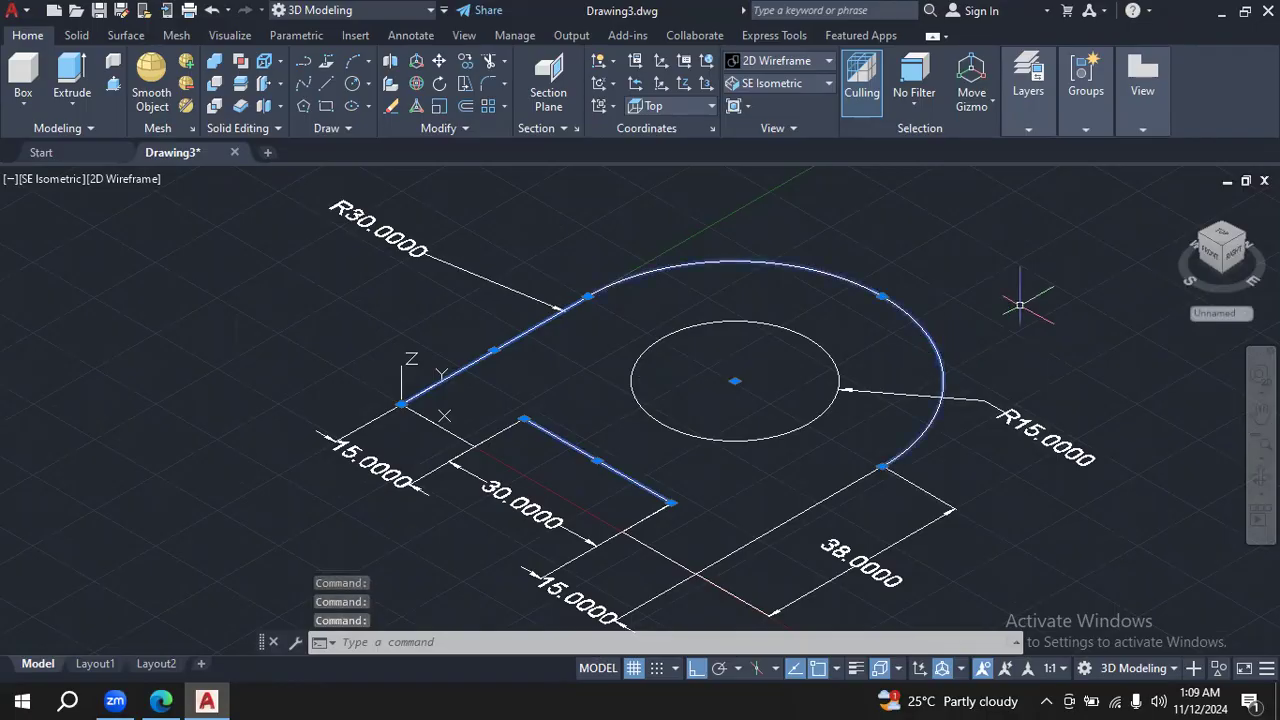
key(Escape)
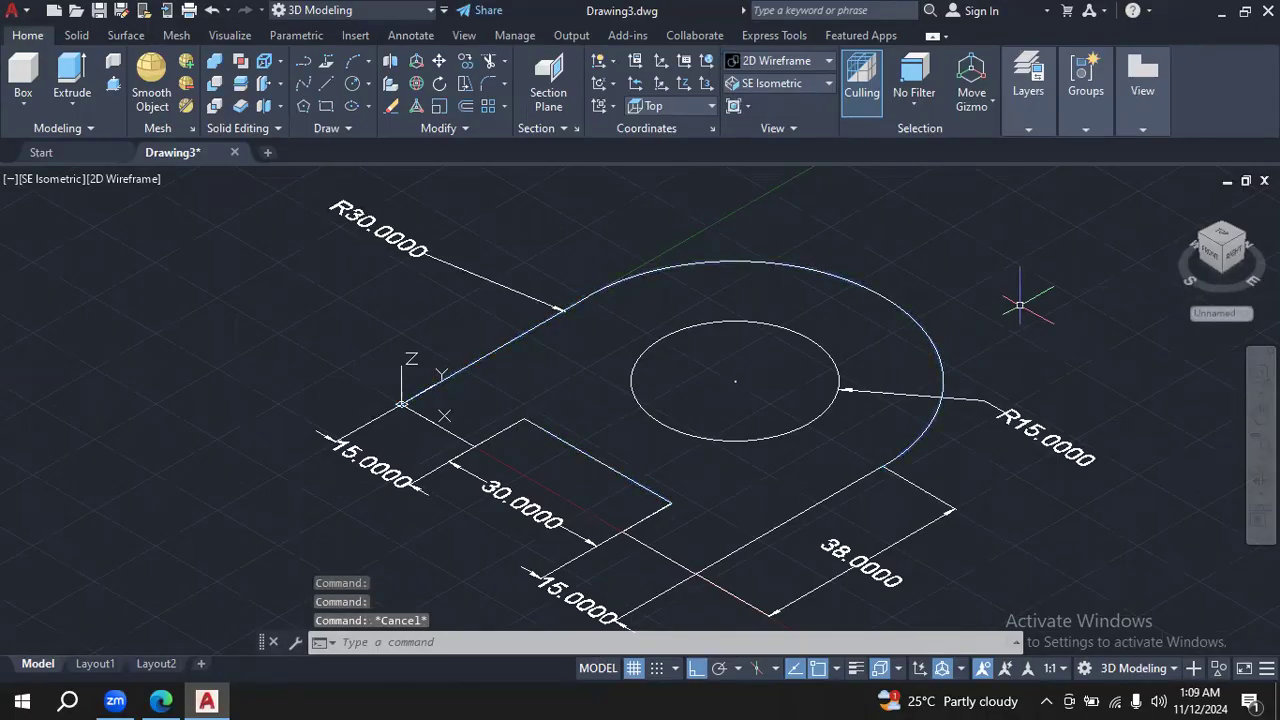
click(450, 129)
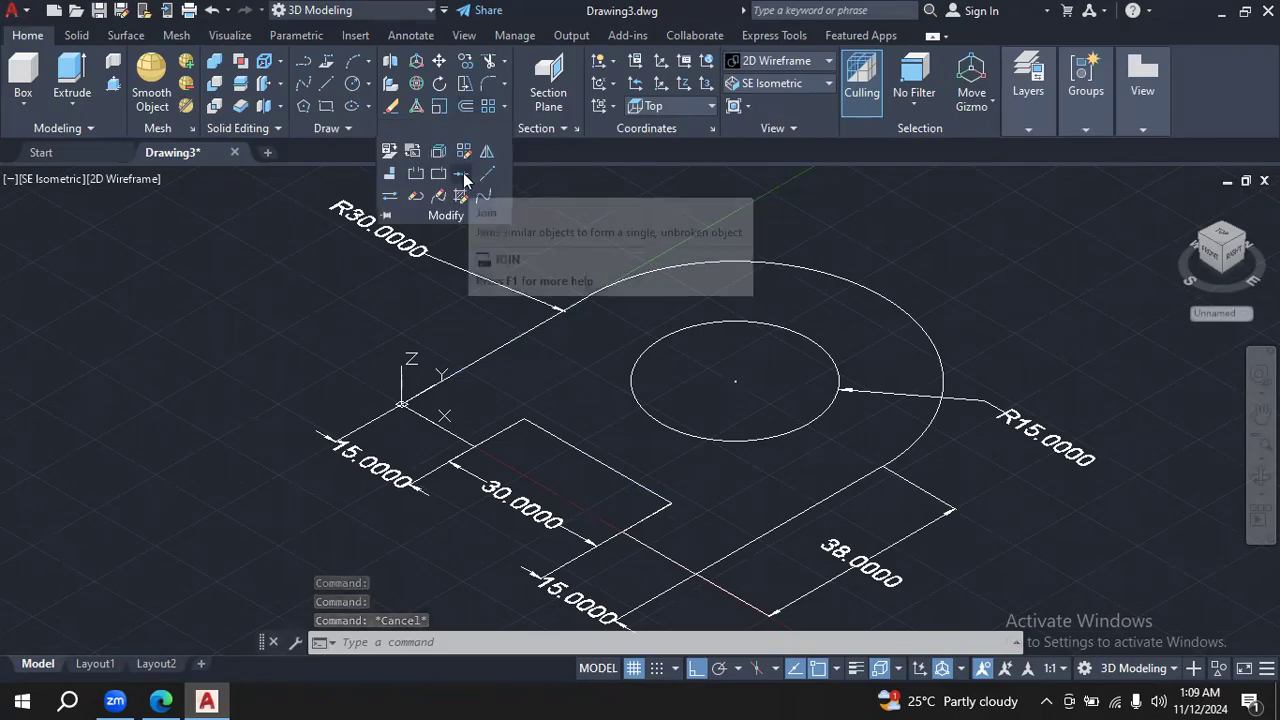
click(464, 178)
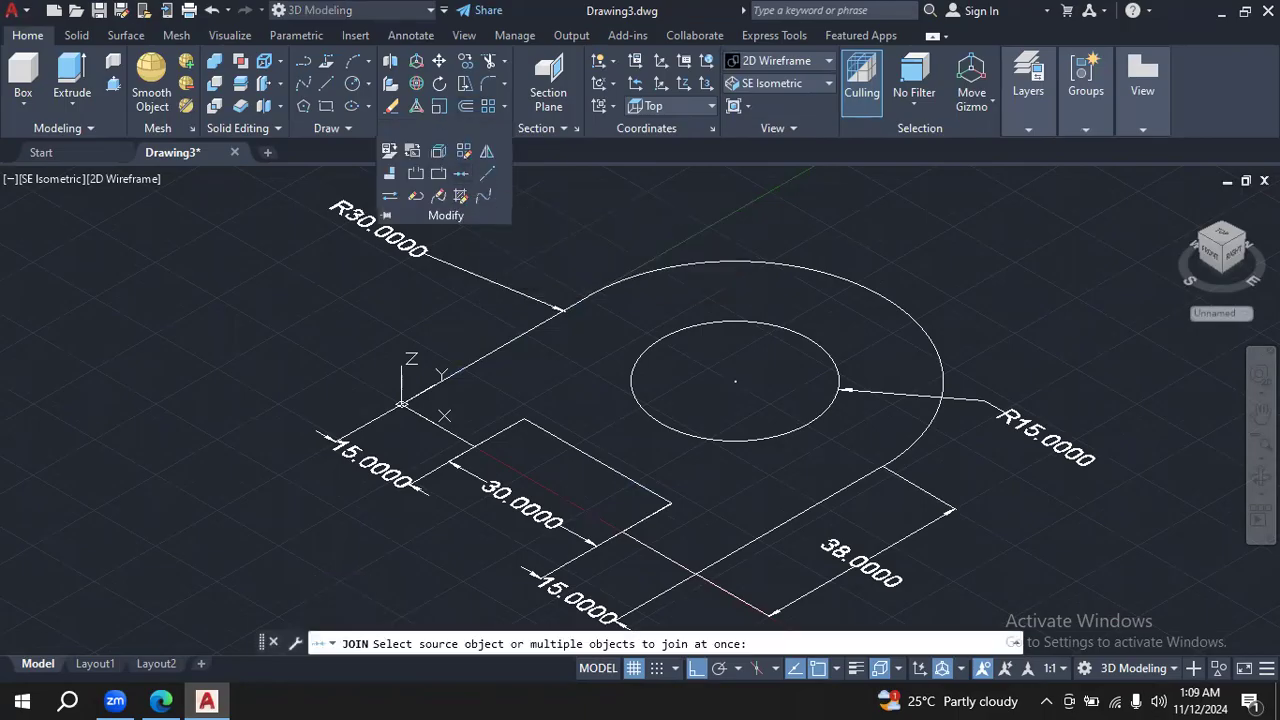
click(753, 261)
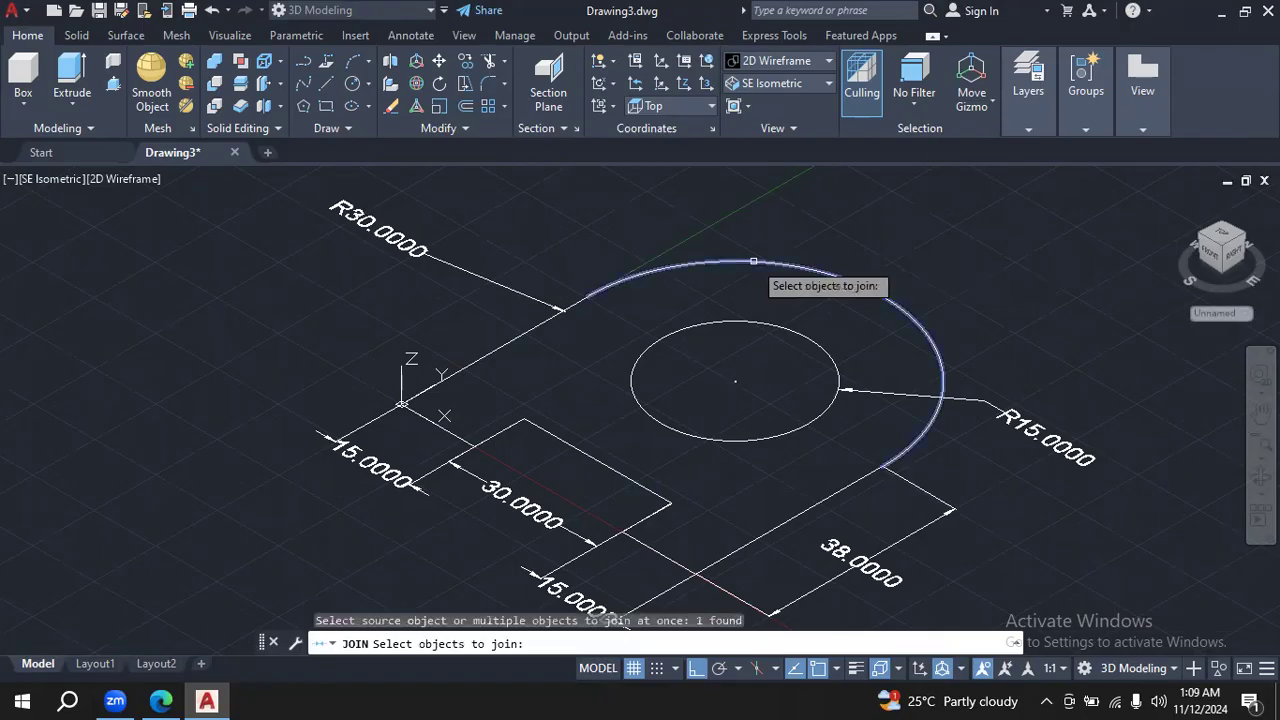
click(534, 327)
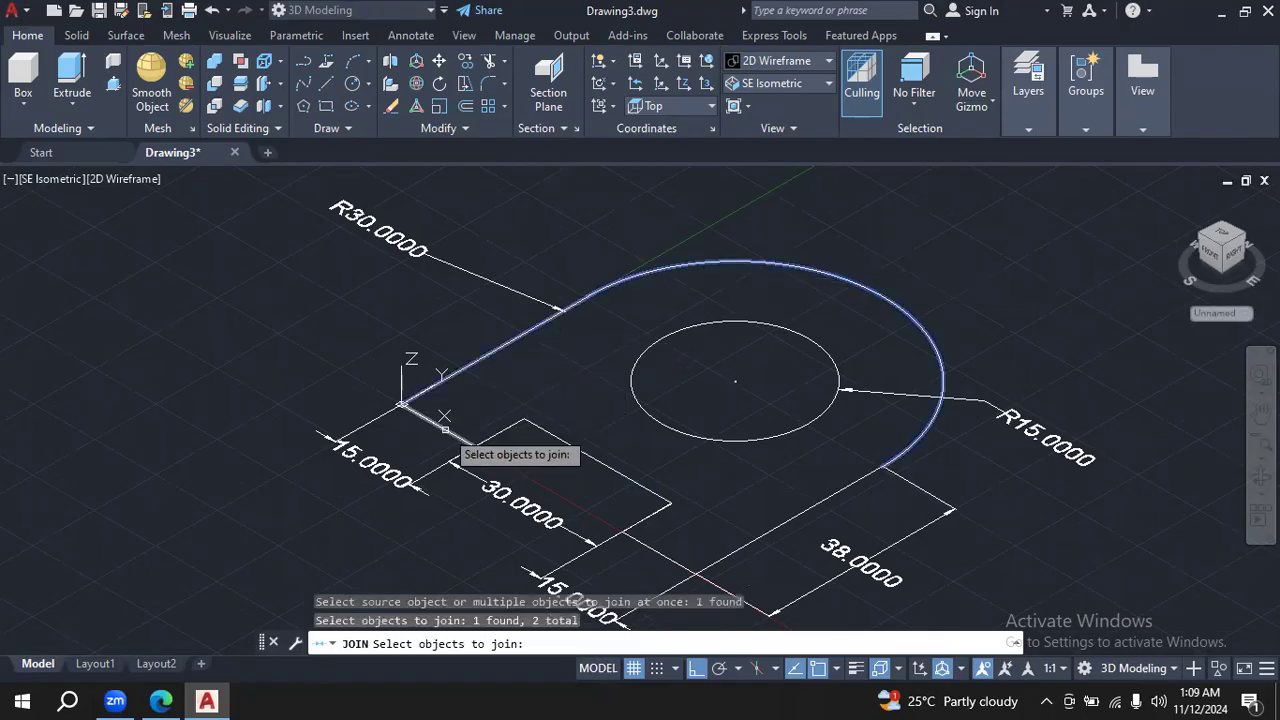
click(445, 426)
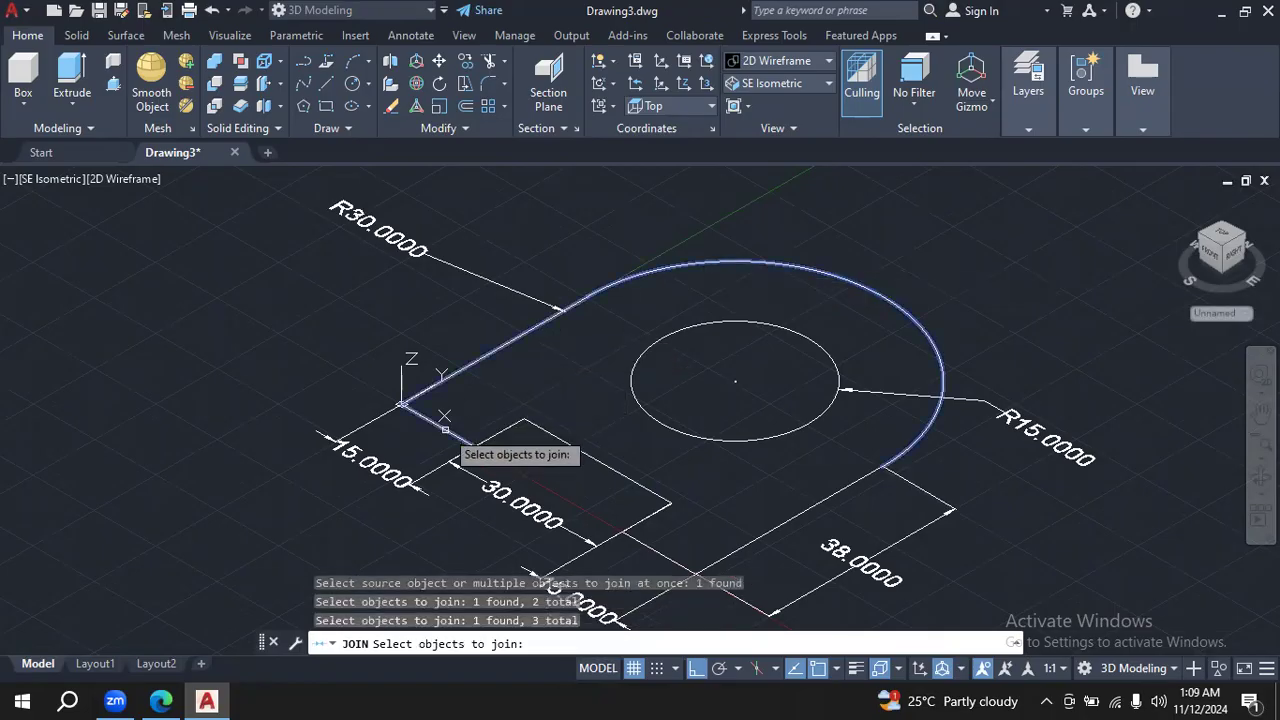
click(515, 427)
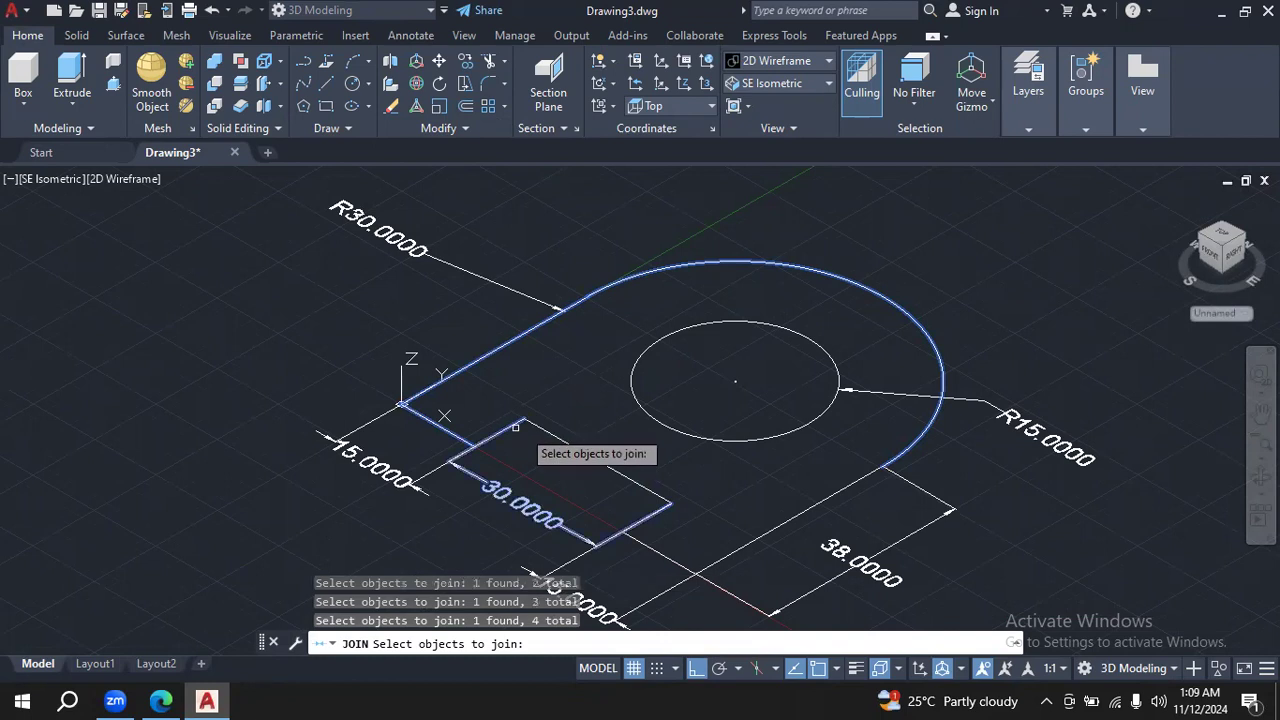
click(478, 478)
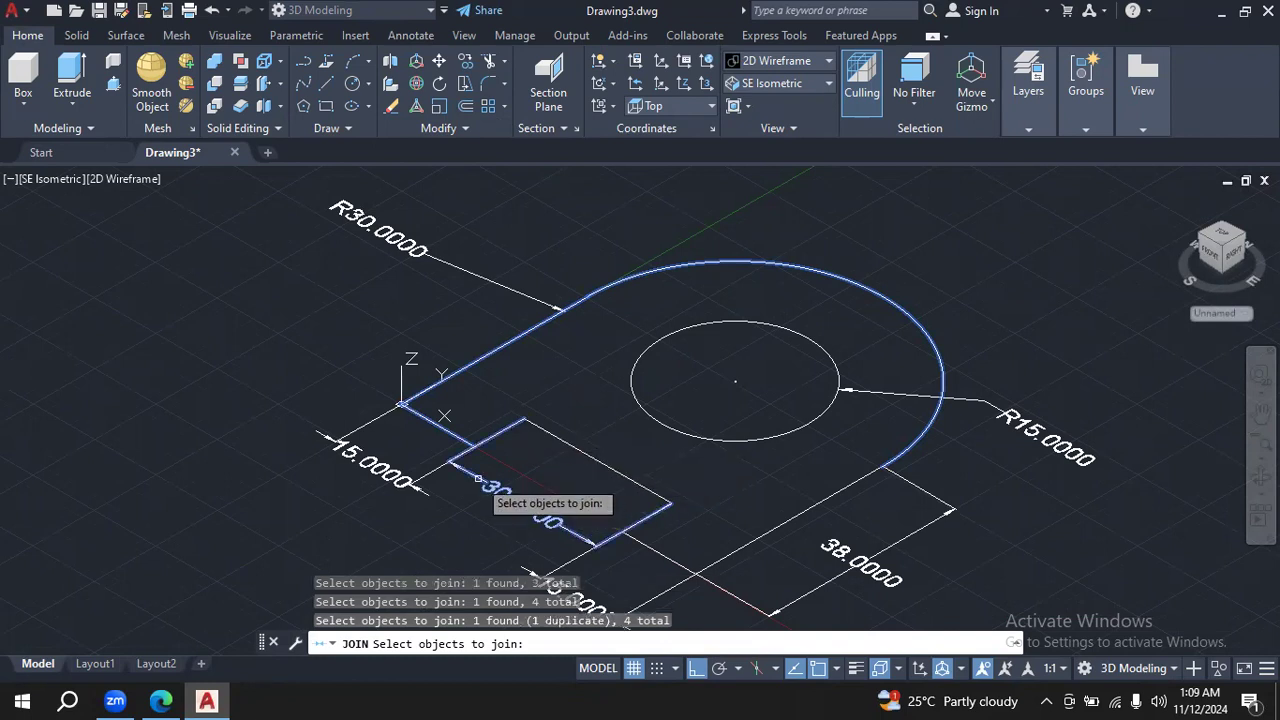
click(556, 441)
key(Escape)
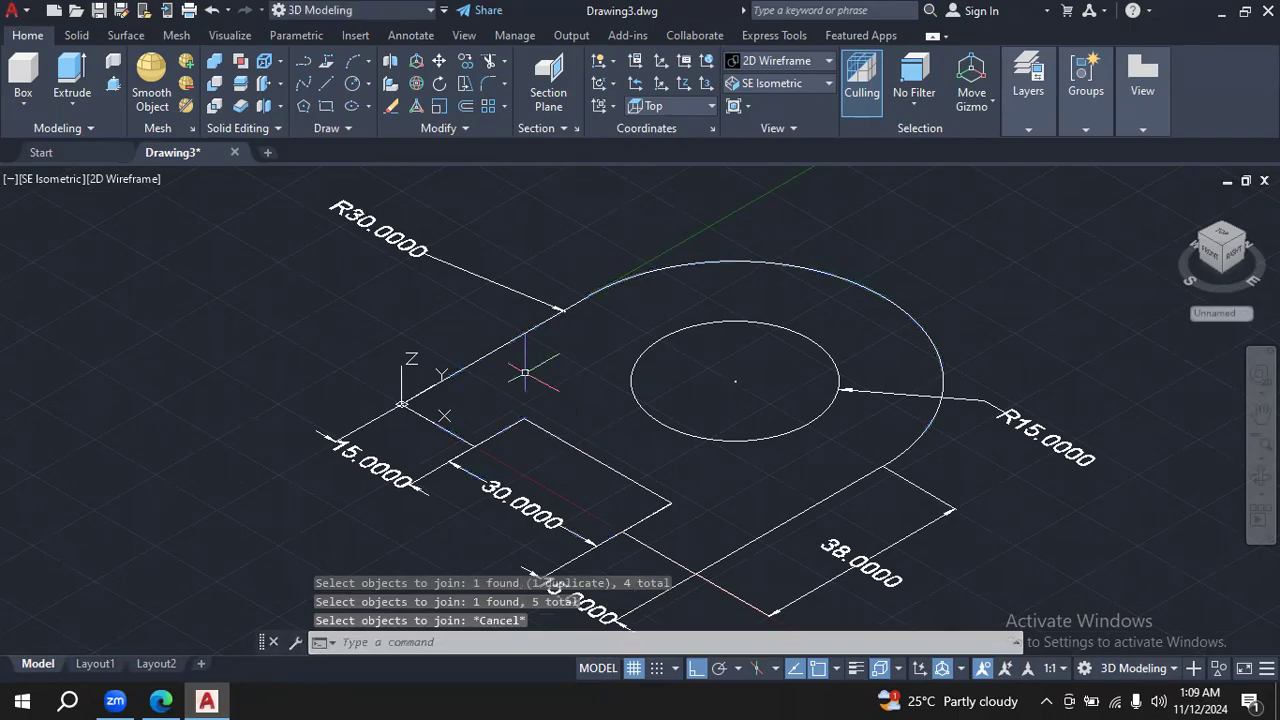
Join the rounded end's arc, both straight sides and both short front edges of the base outline into one object.
click(463, 129)
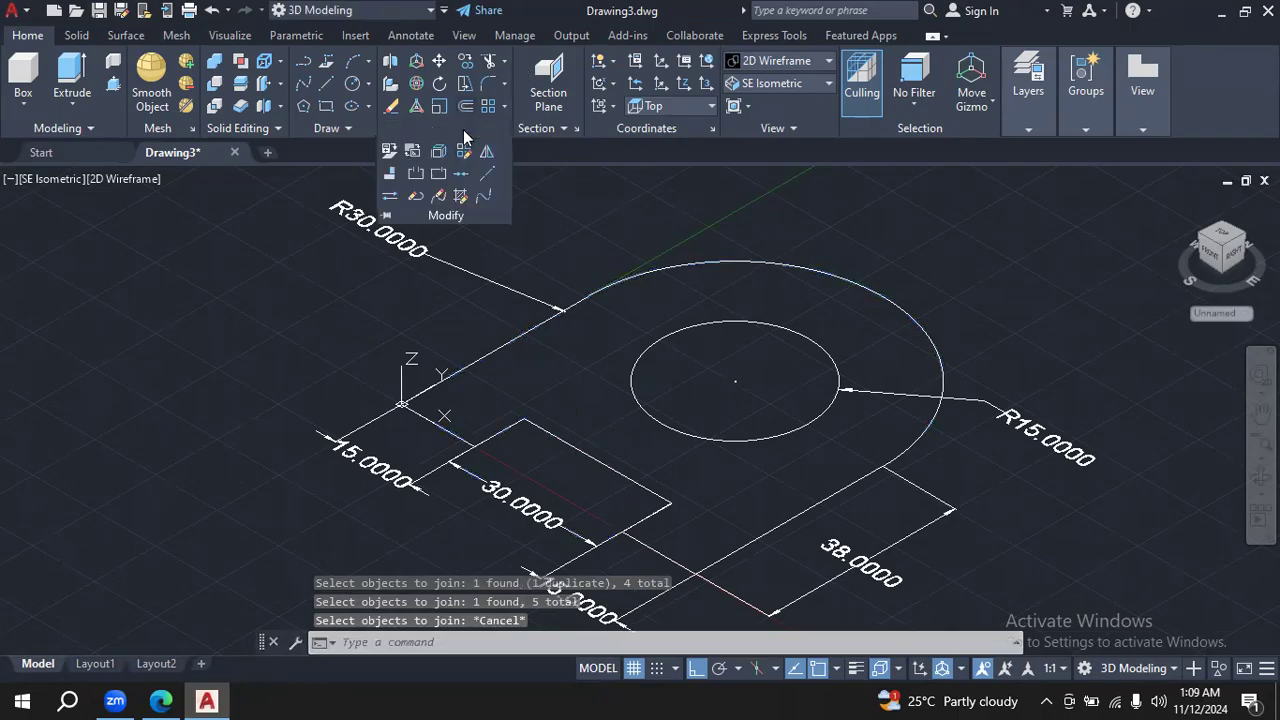
click(459, 174)
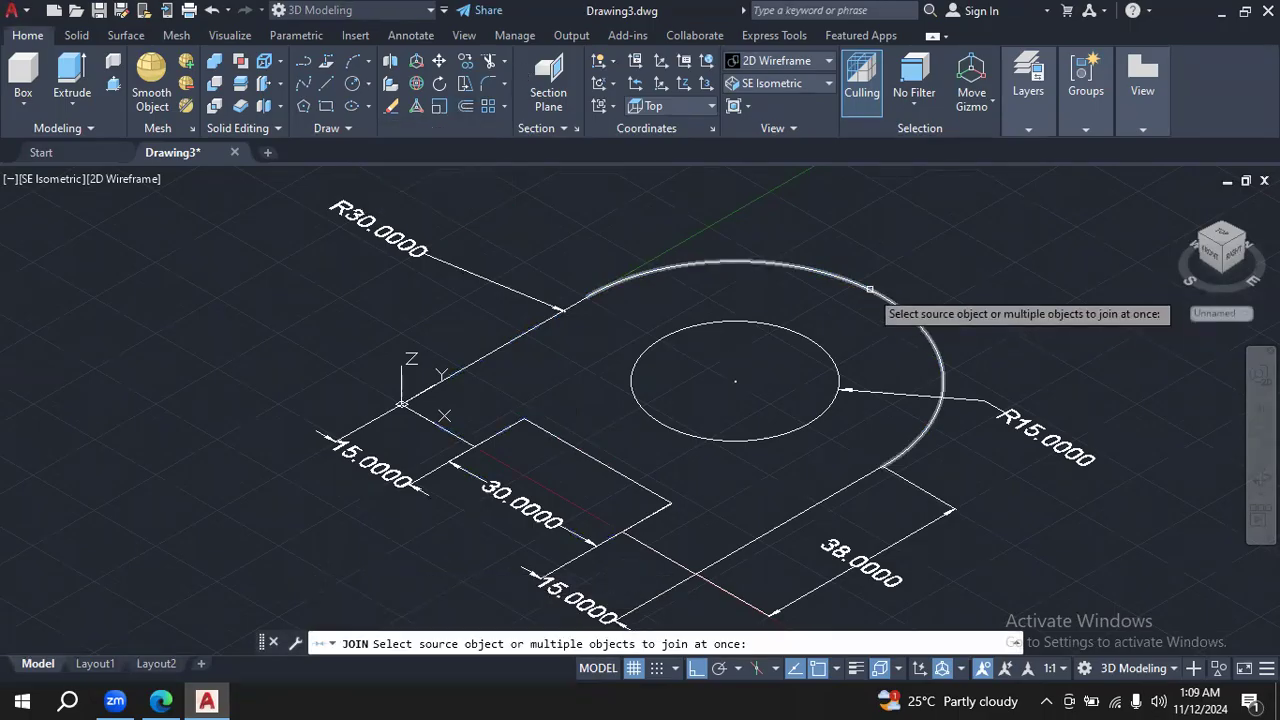
click(869, 289)
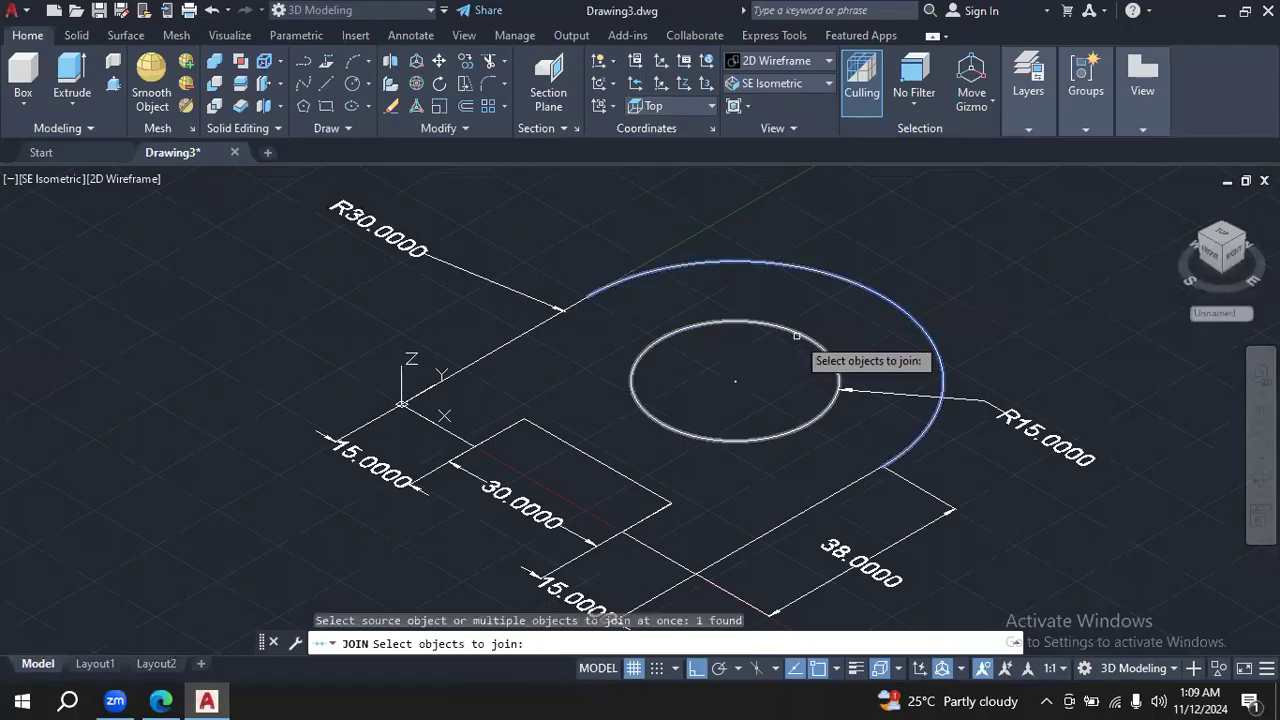
click(518, 327)
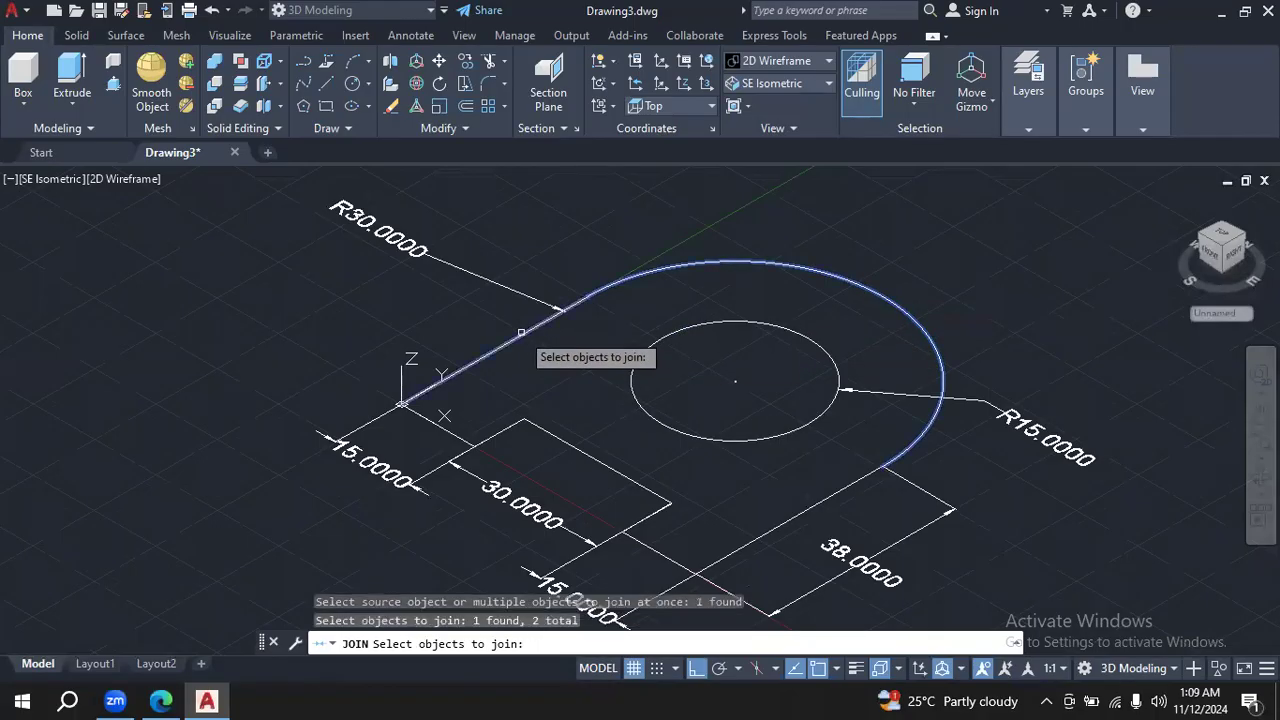
click(452, 434)
click(505, 429)
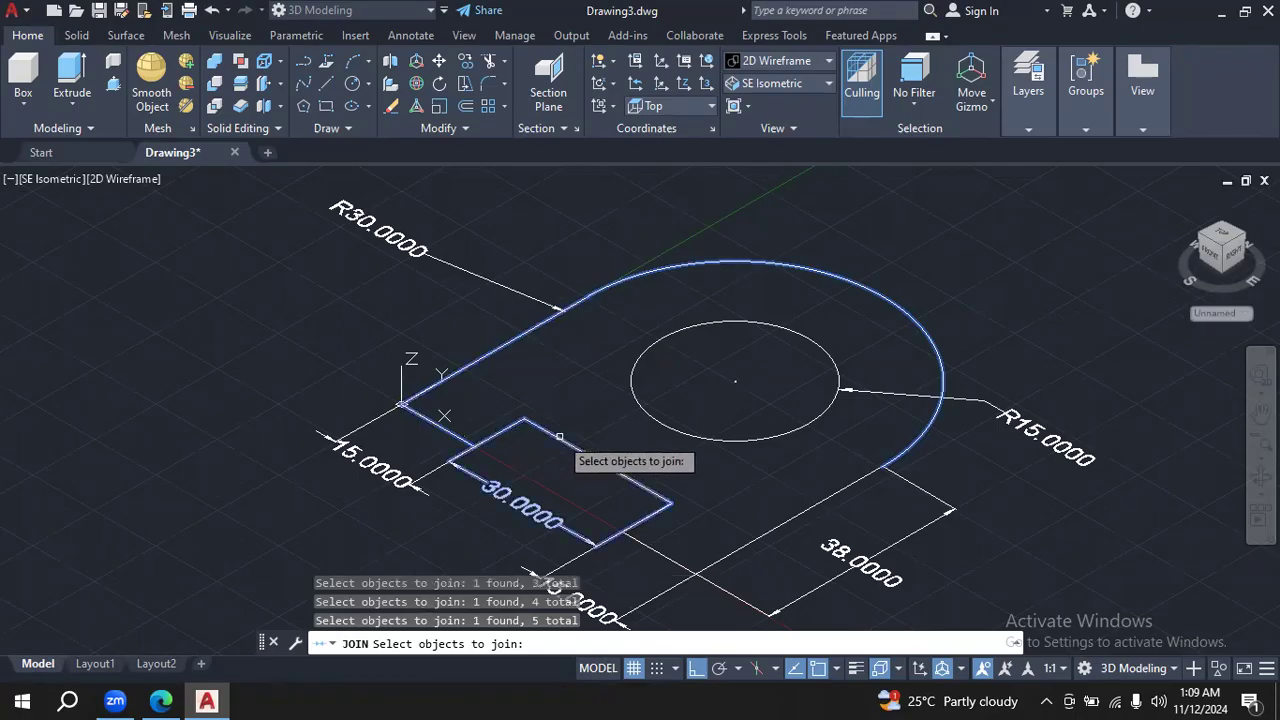
click(659, 555)
click(772, 532)
click(787, 435)
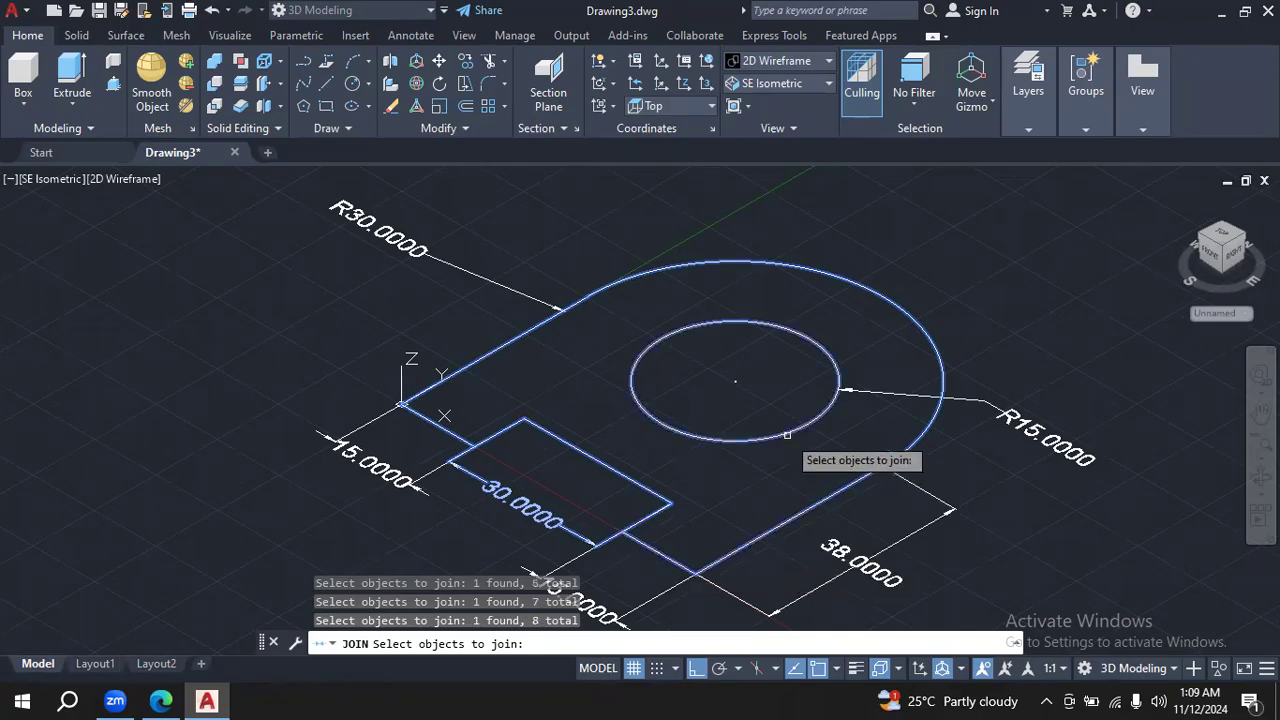
key(Return)
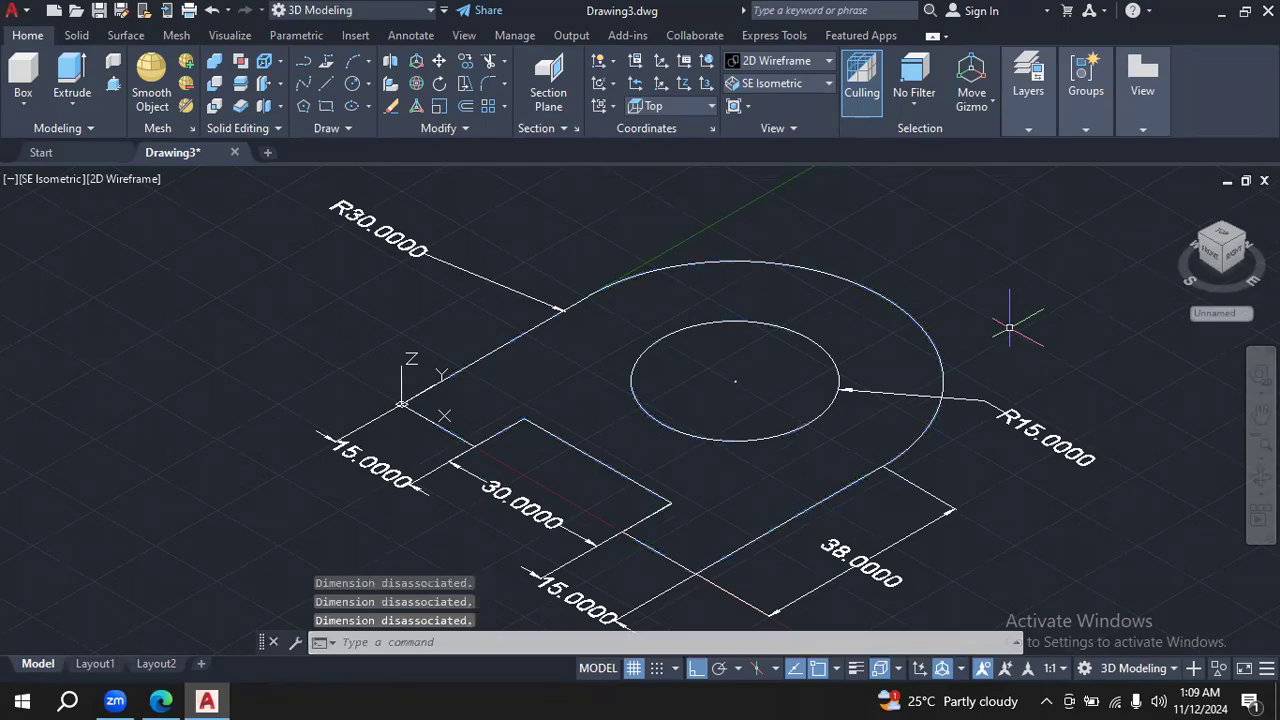
click(77, 75)
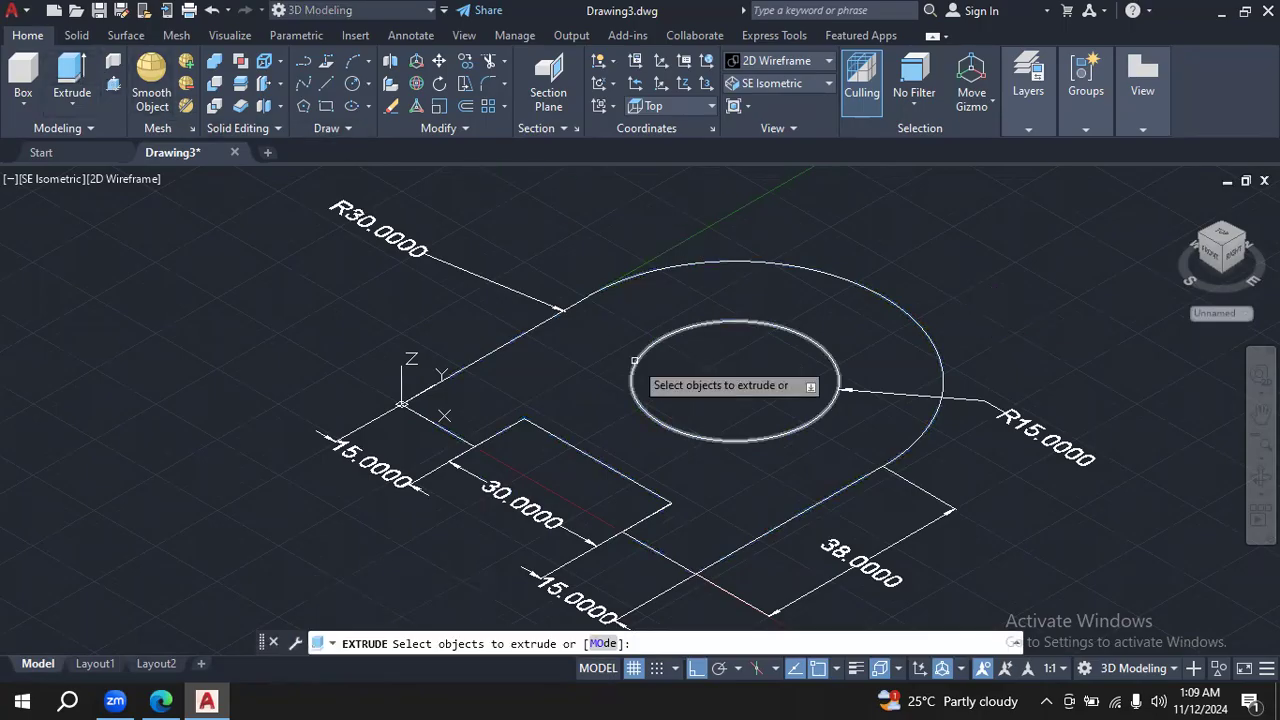
click(604, 462)
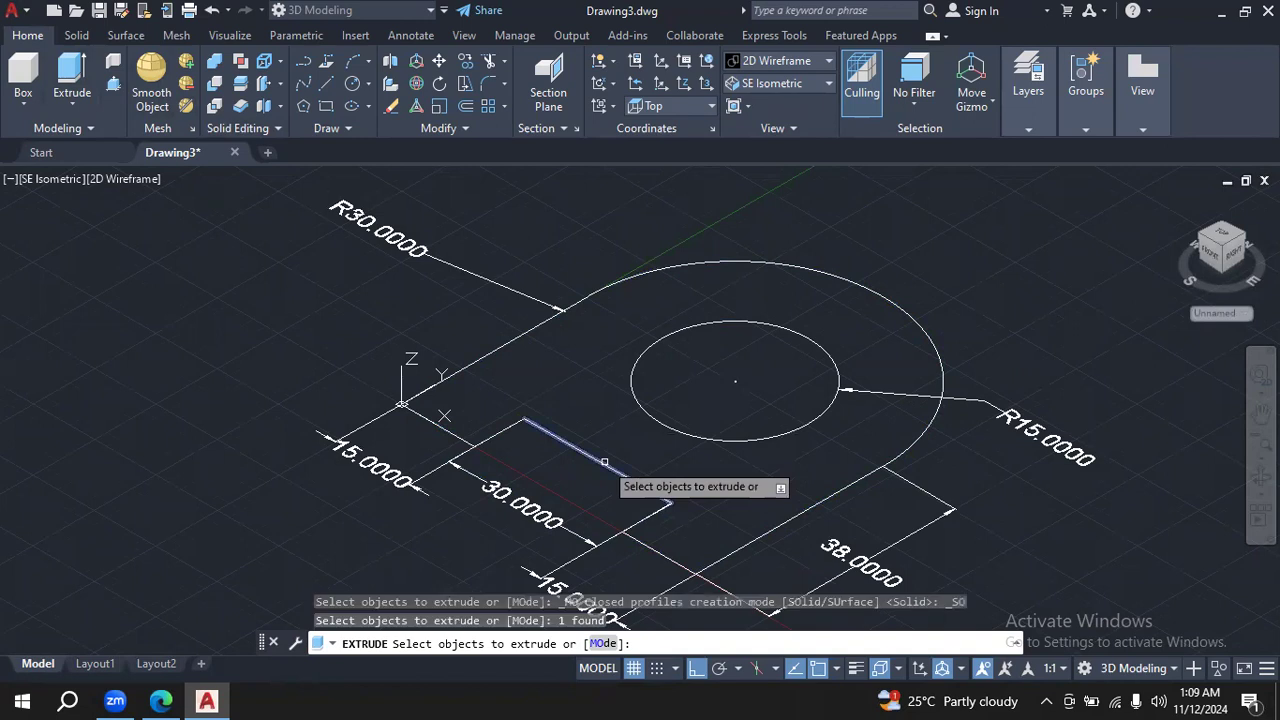
key(Escape)
key(Escape)
key(Escape)
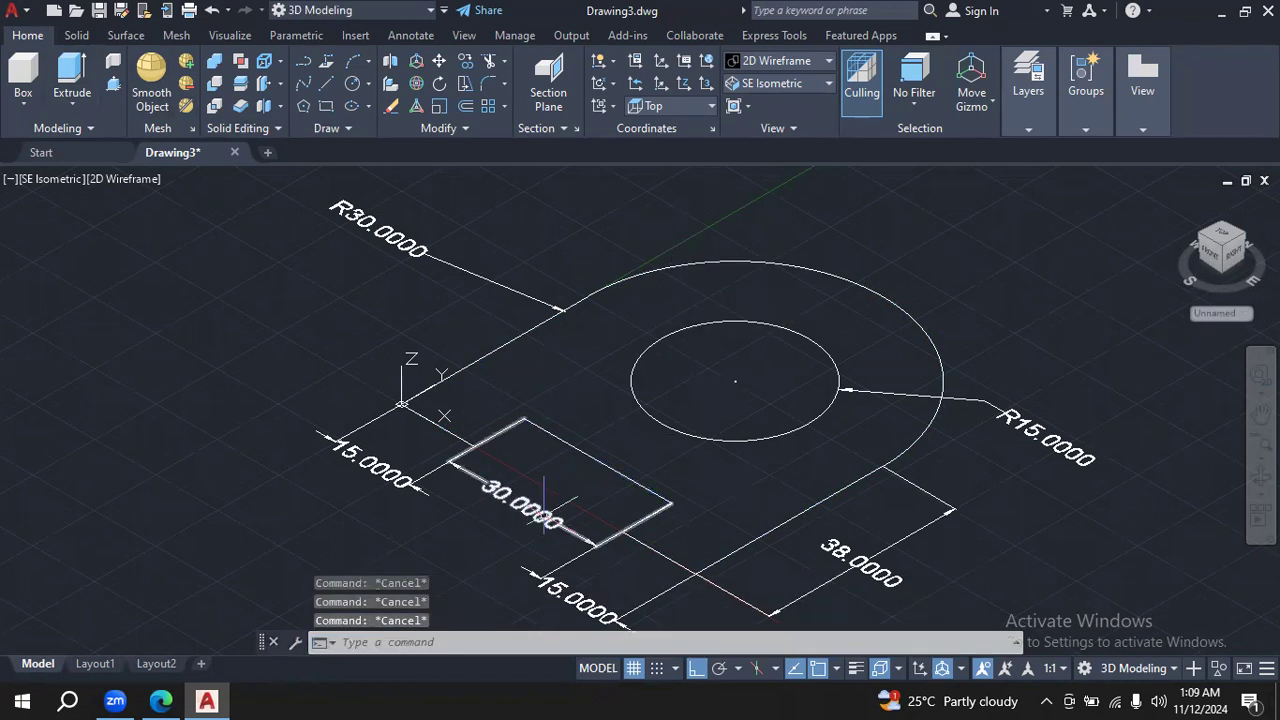
Delete the notch's width dimension, and join the notch's inner edge and its side edge nearer the origin to the rest of the outline.
click(544, 506)
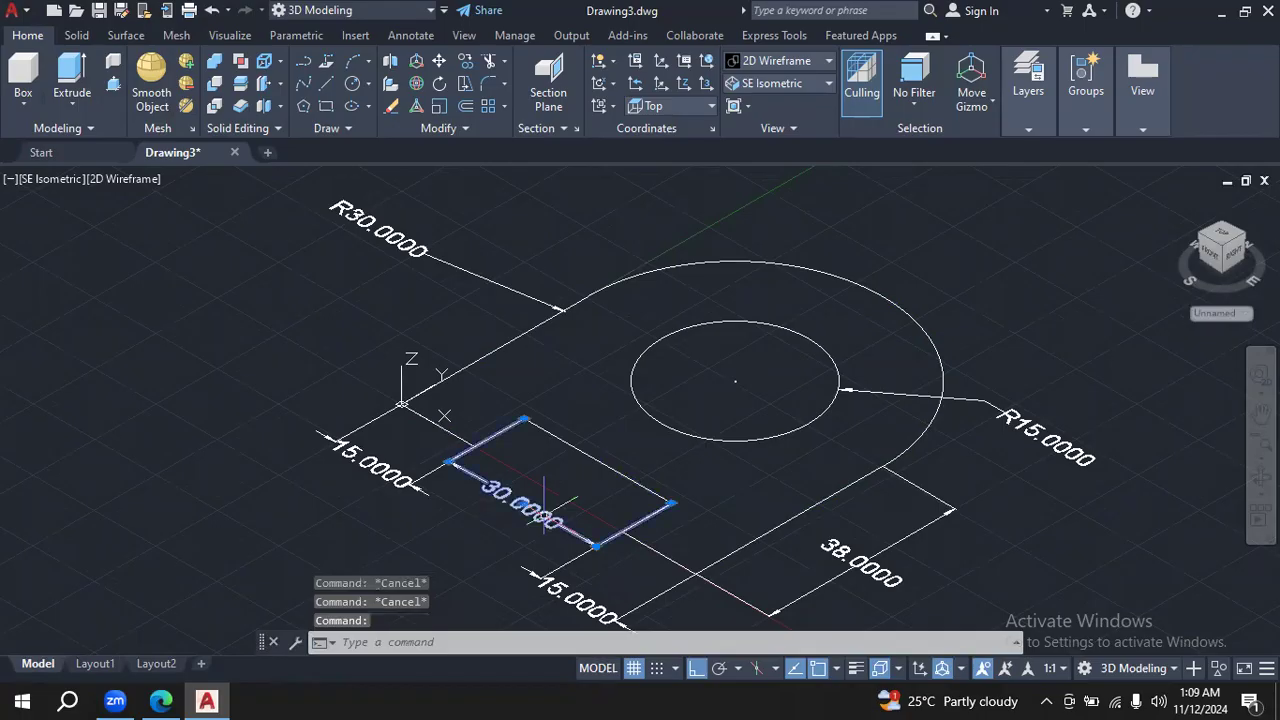
key(Delete)
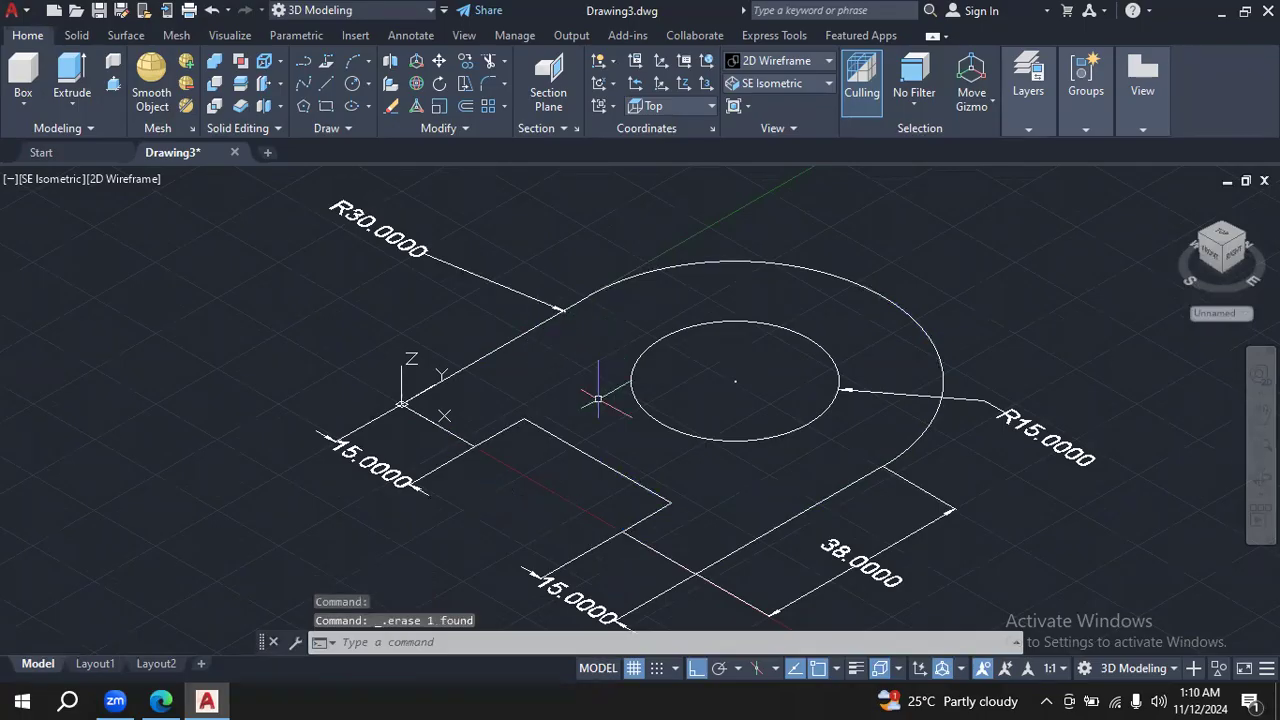
click(466, 129)
click(463, 174)
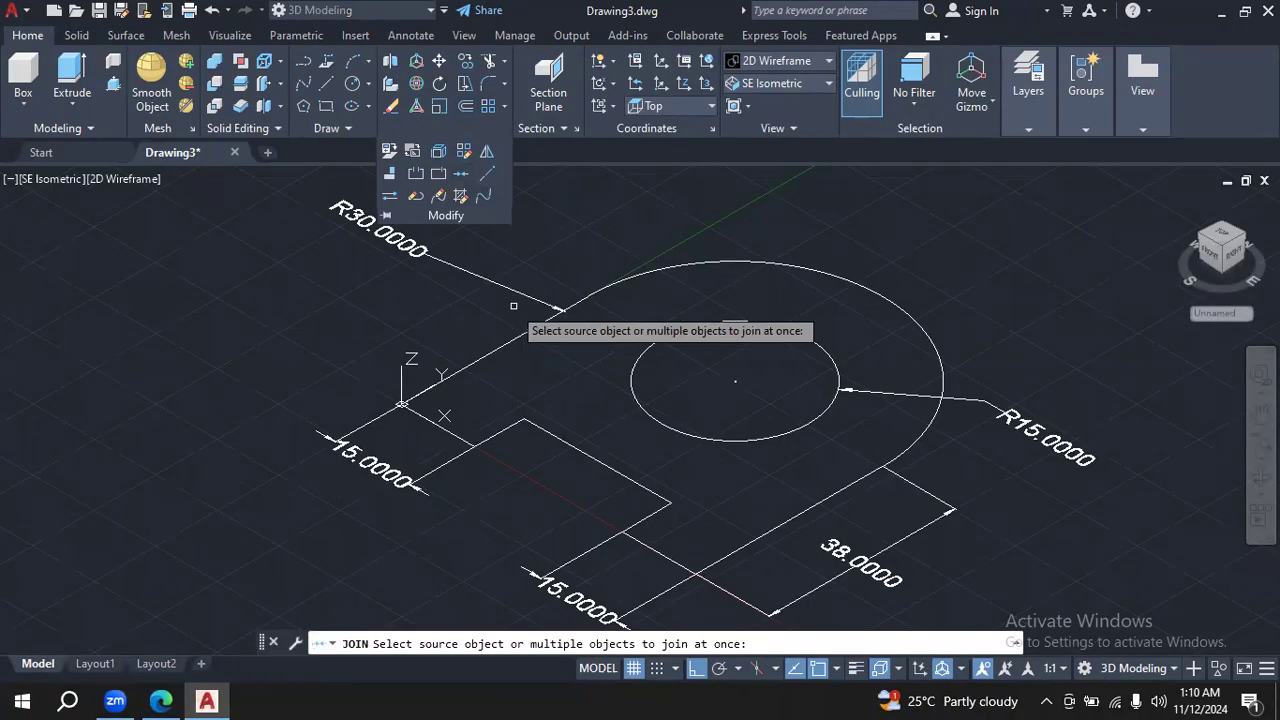
mouse_move(478, 324)
mouse_down()
mouse_move(500, 320)
mouse_move(523, 434)
mouse_move(543, 461)
mouse_up()
click(516, 425)
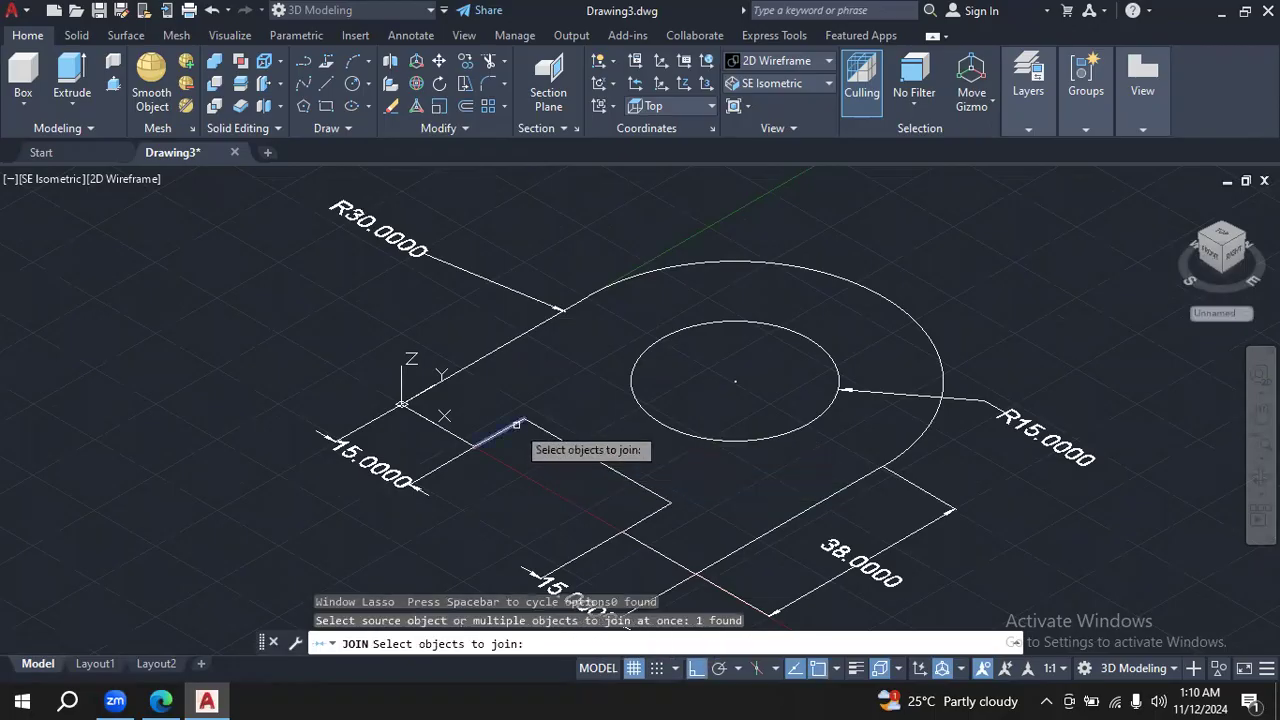
click(541, 427)
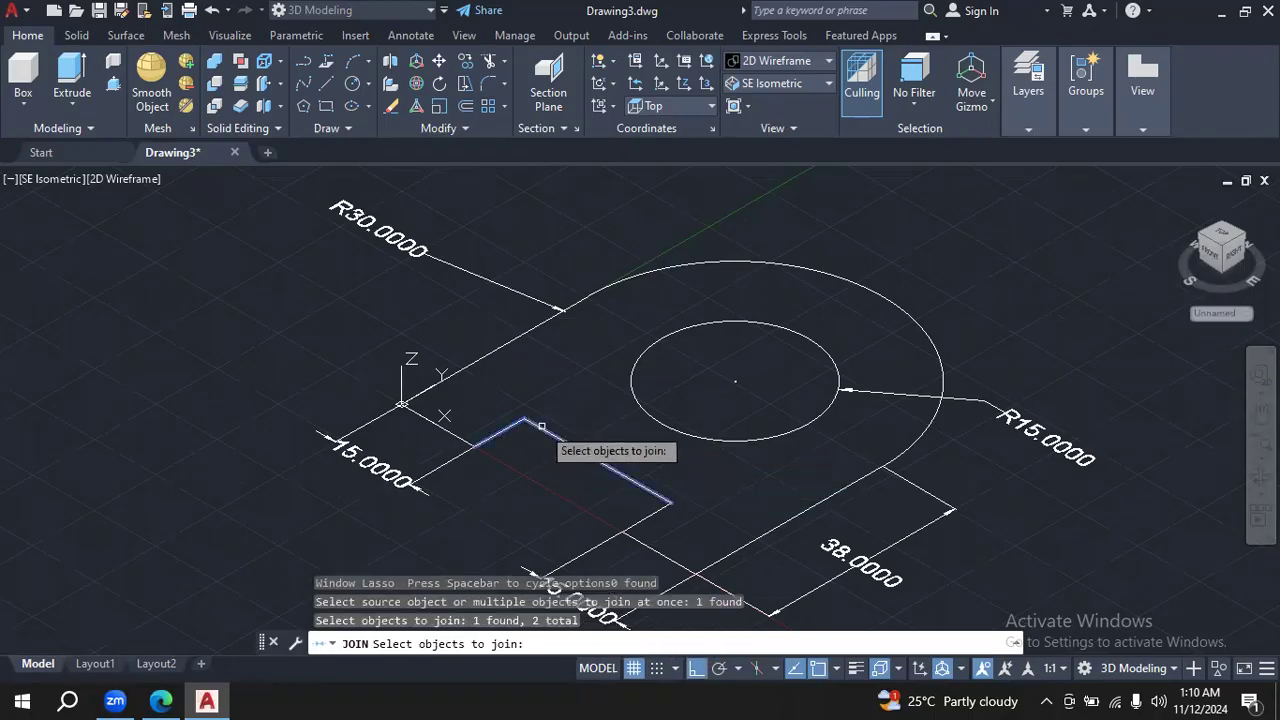
click(450, 430)
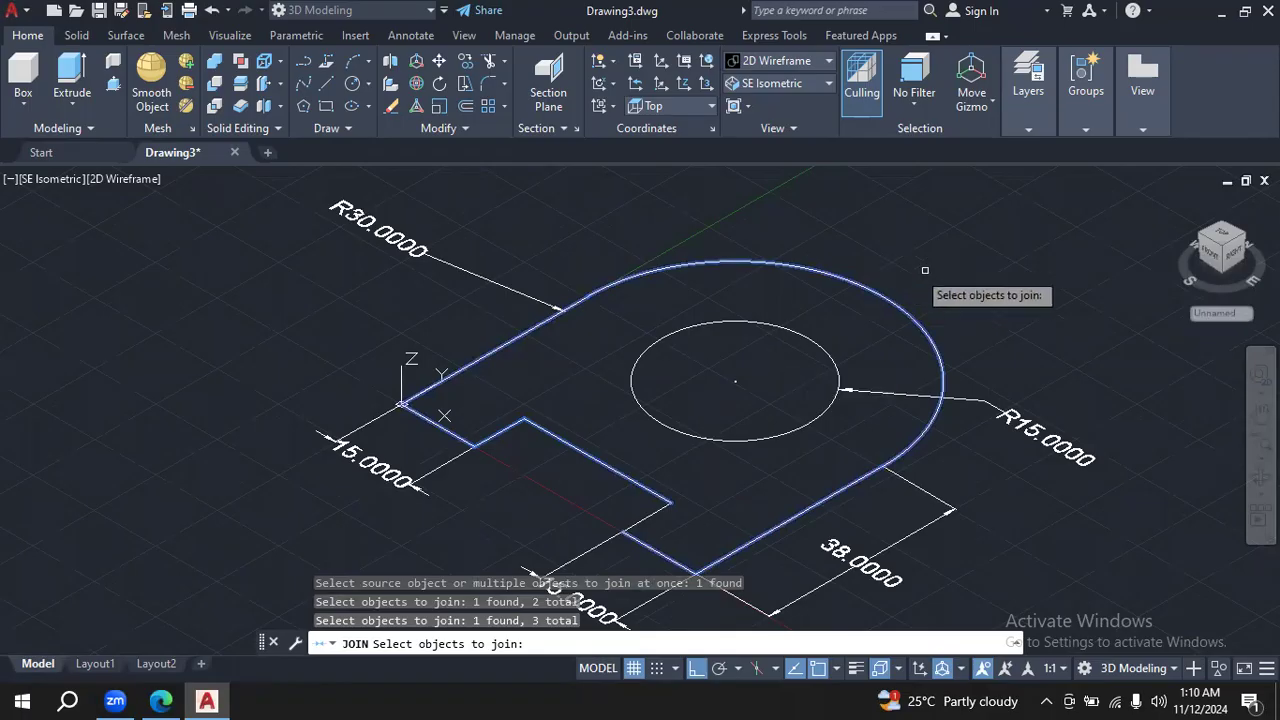
key(Return)
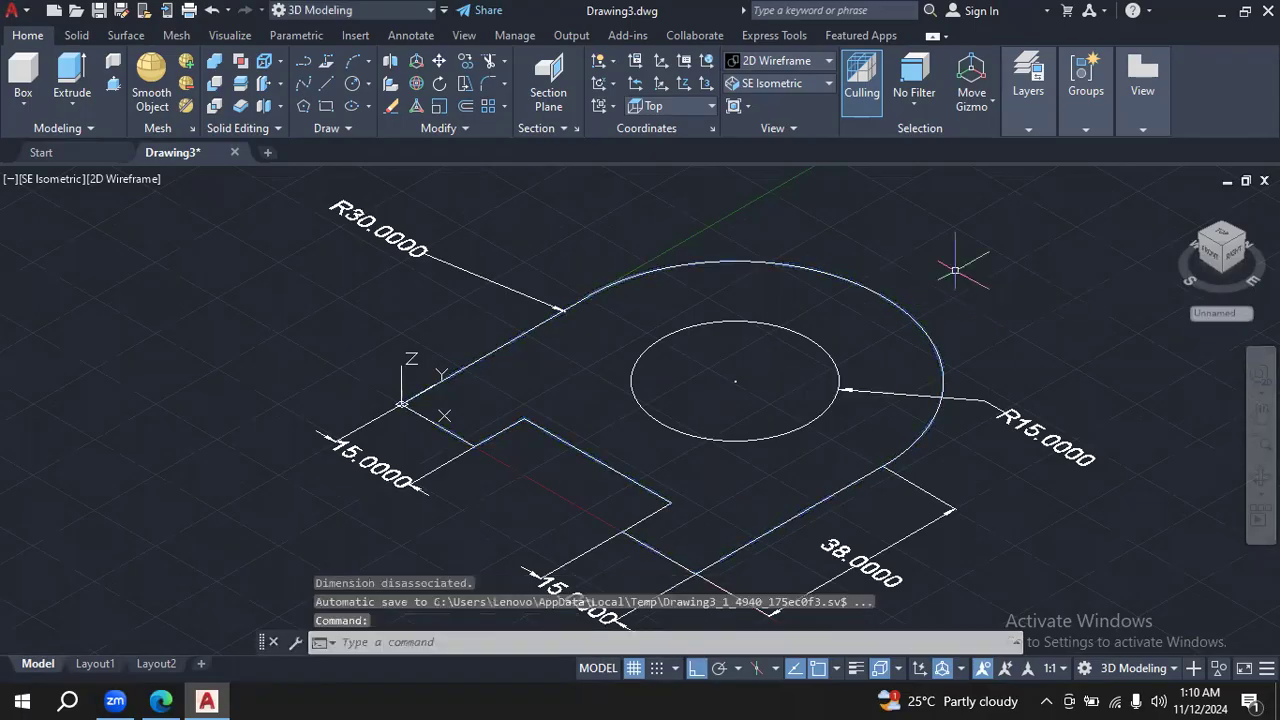
click(930, 340)
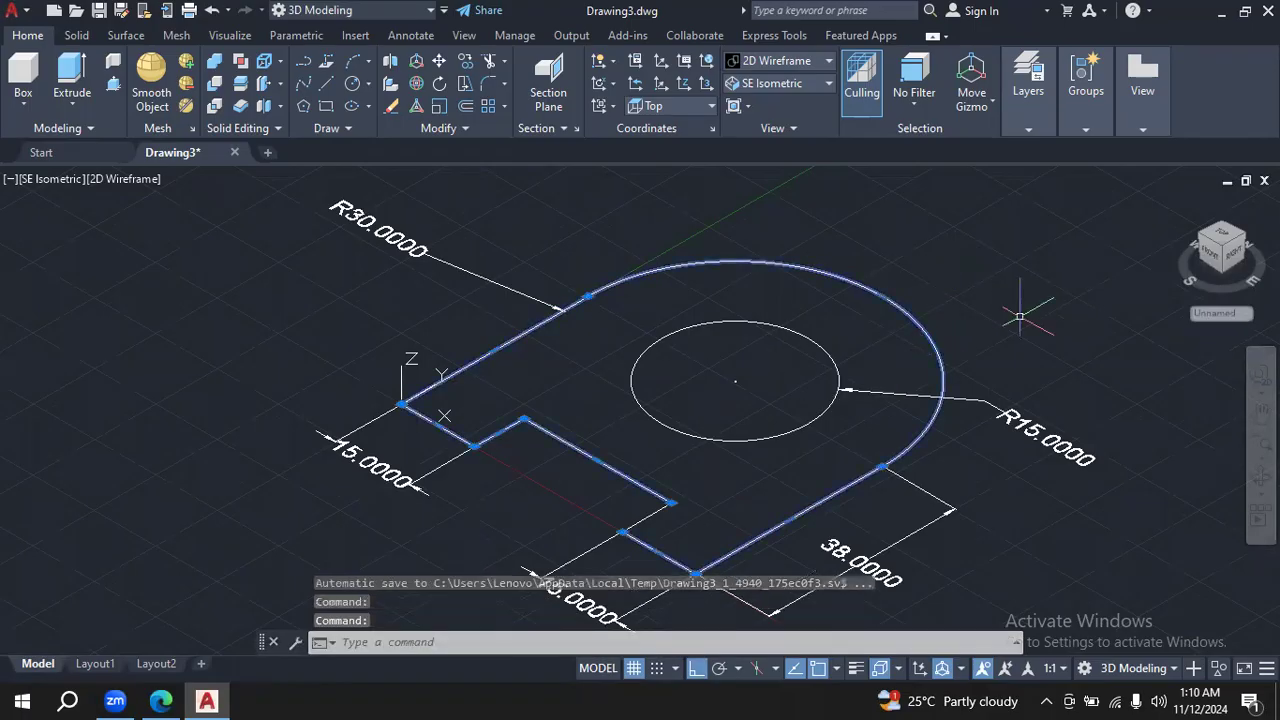
key(Escape)
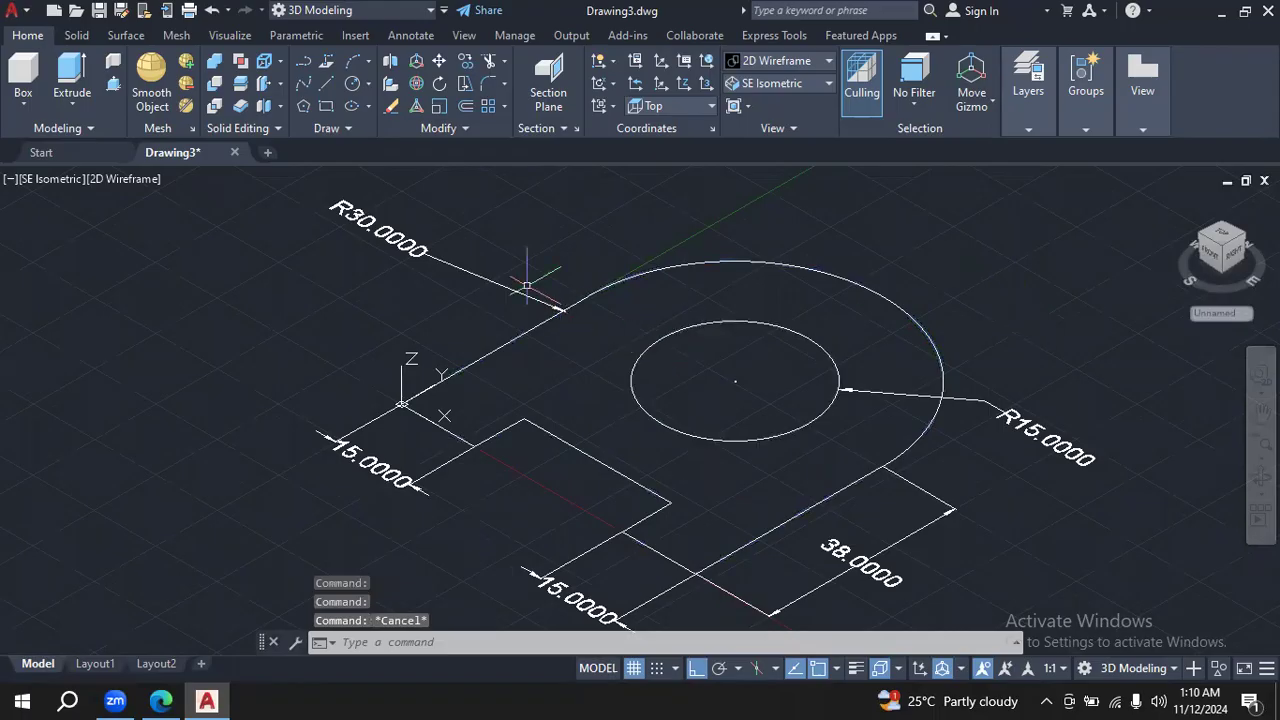
Try to extrude the joined base outline to the 20 height given in the PDF's isometric drawing.
click(71, 70)
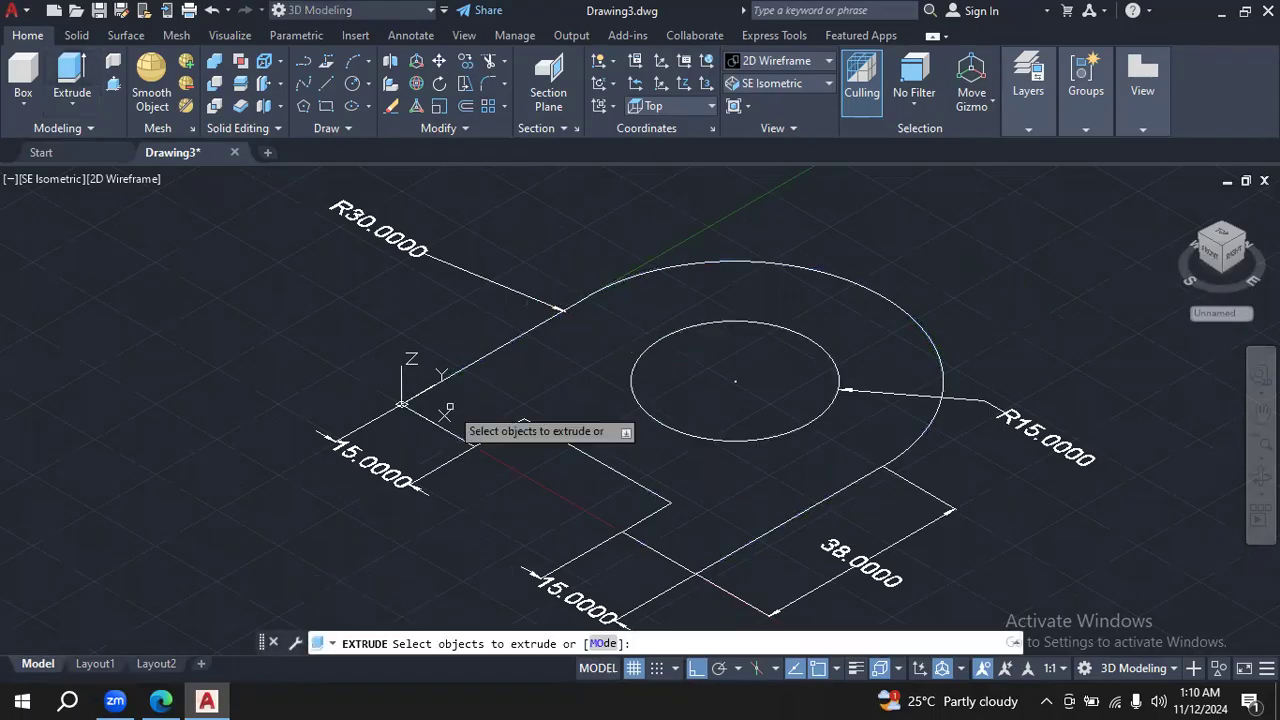
click(580, 448)
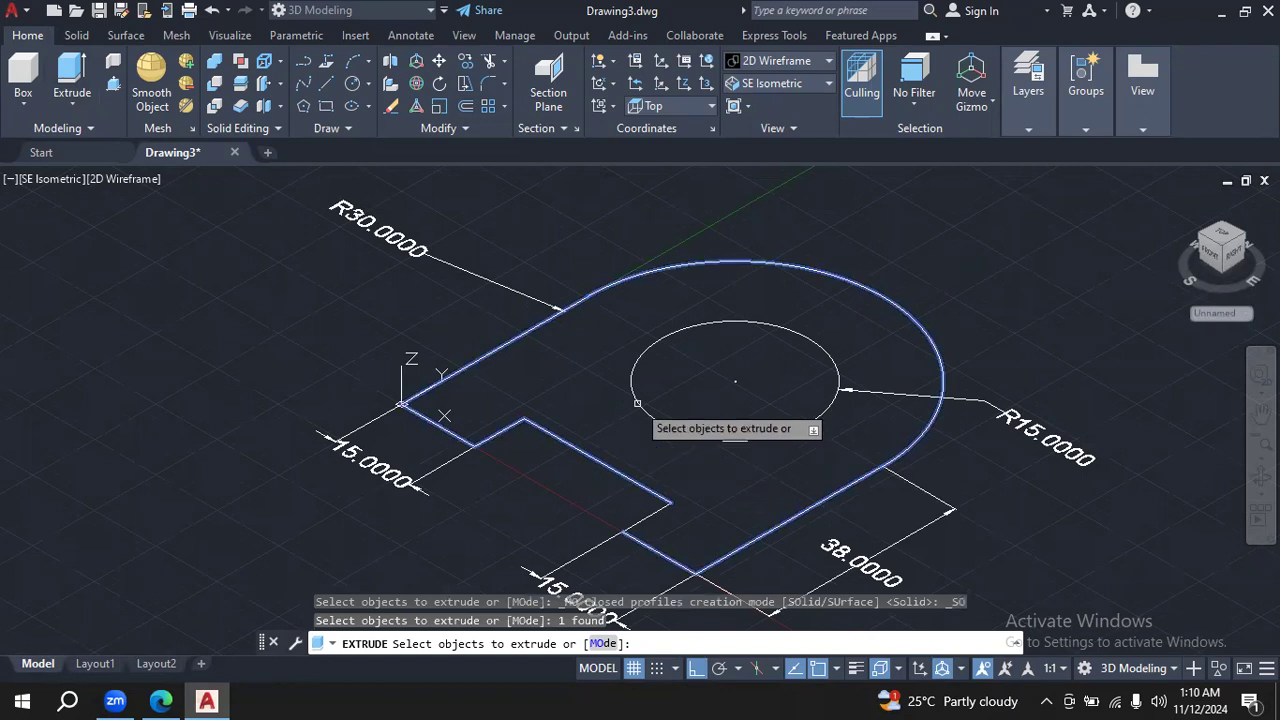
key(Return)
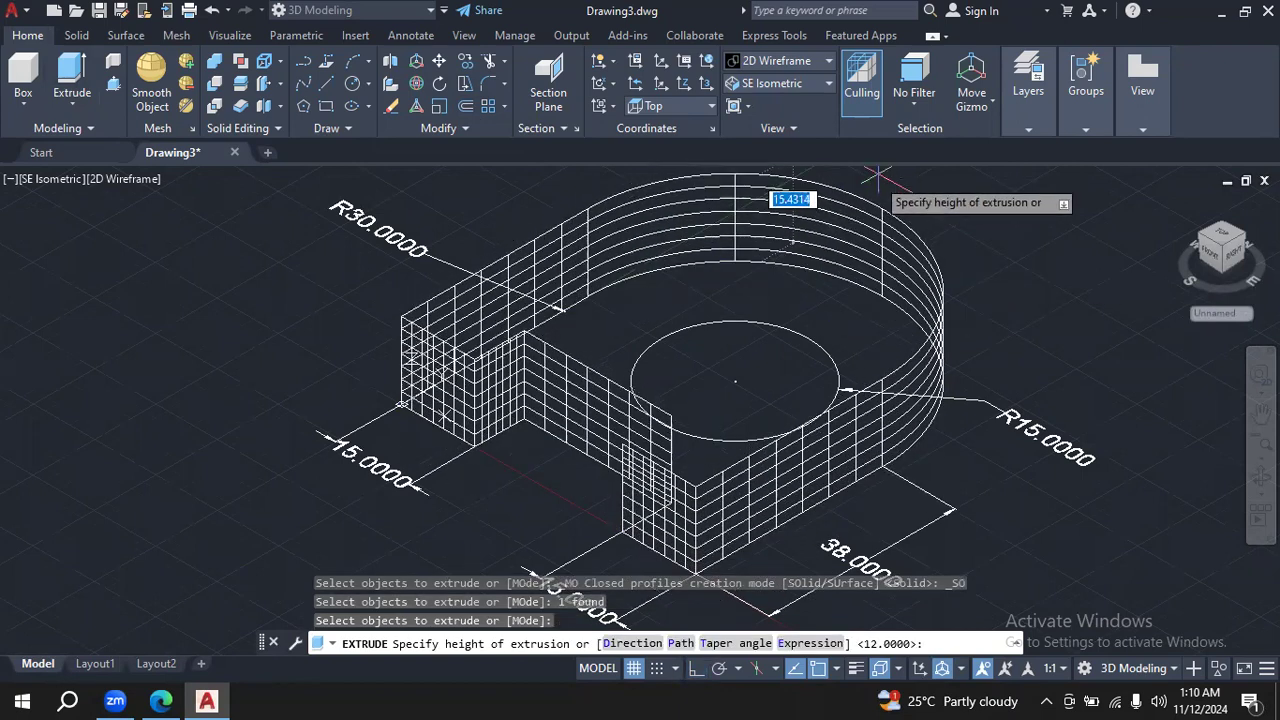
click(165, 700)
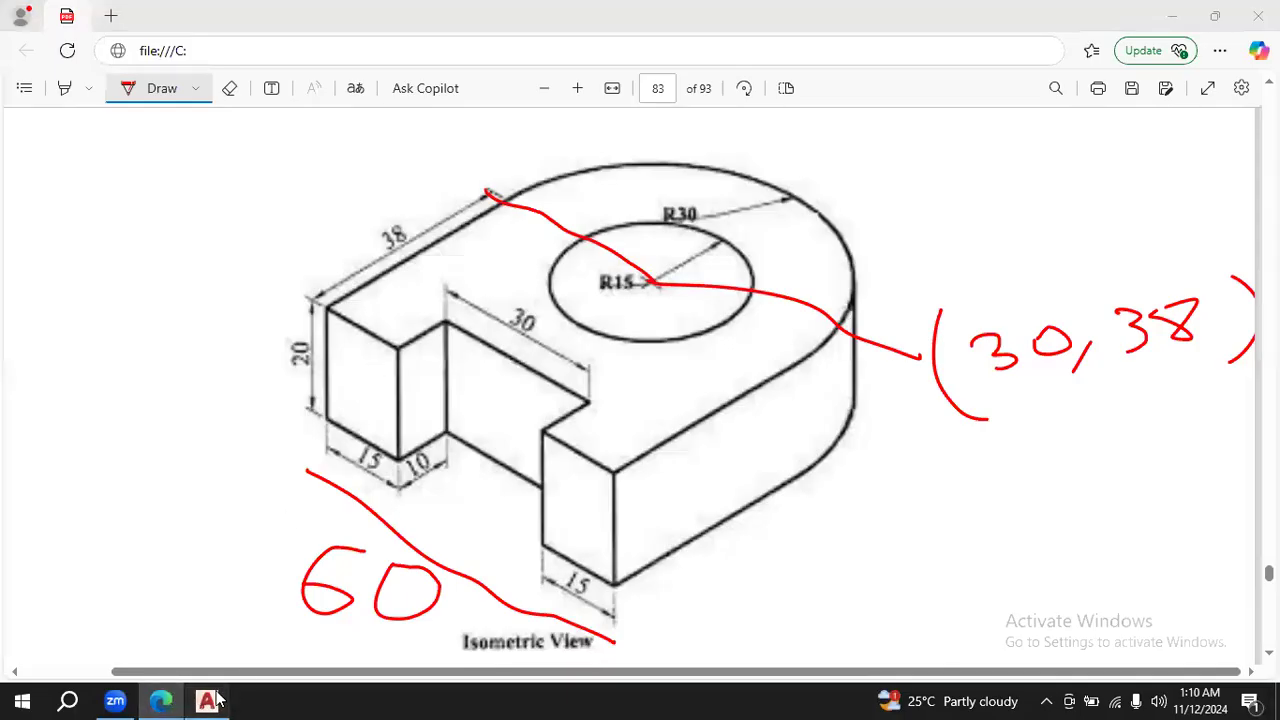
click(209, 700)
text(20)
key(Return)
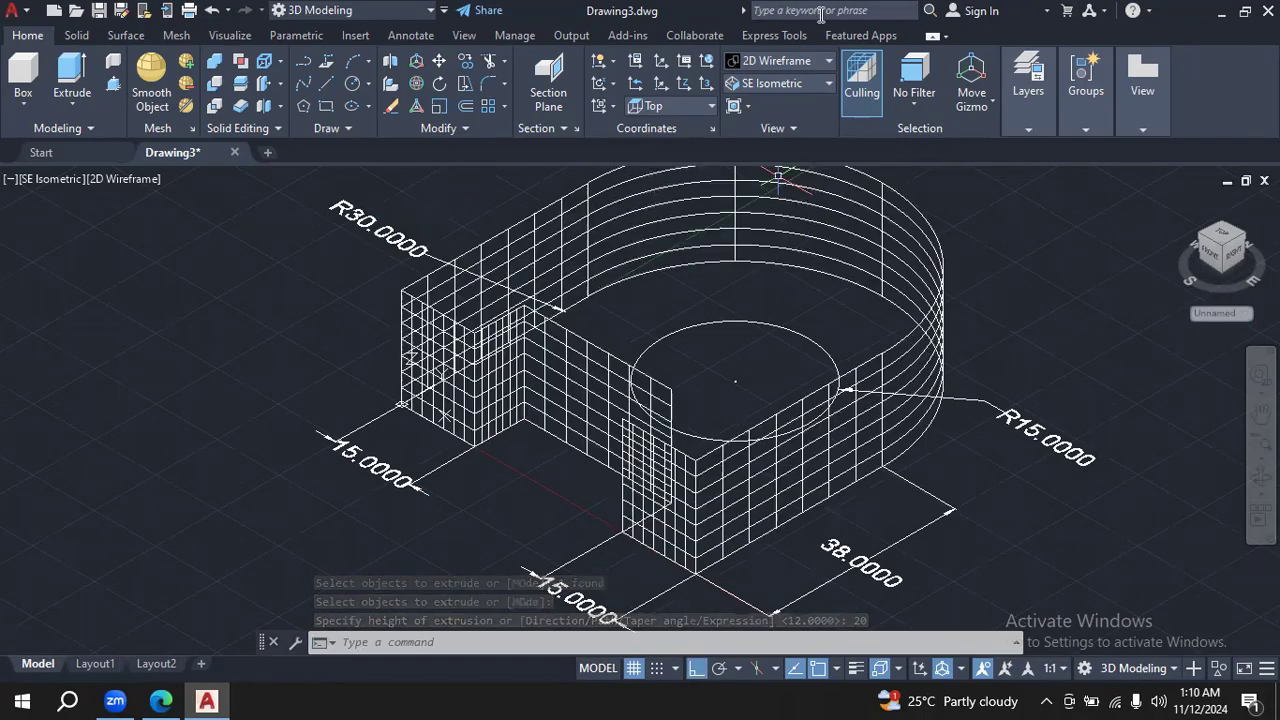
Display the extruded walls in the Shades of Gray visual style and examine them from a higher angle.
click(832, 64)
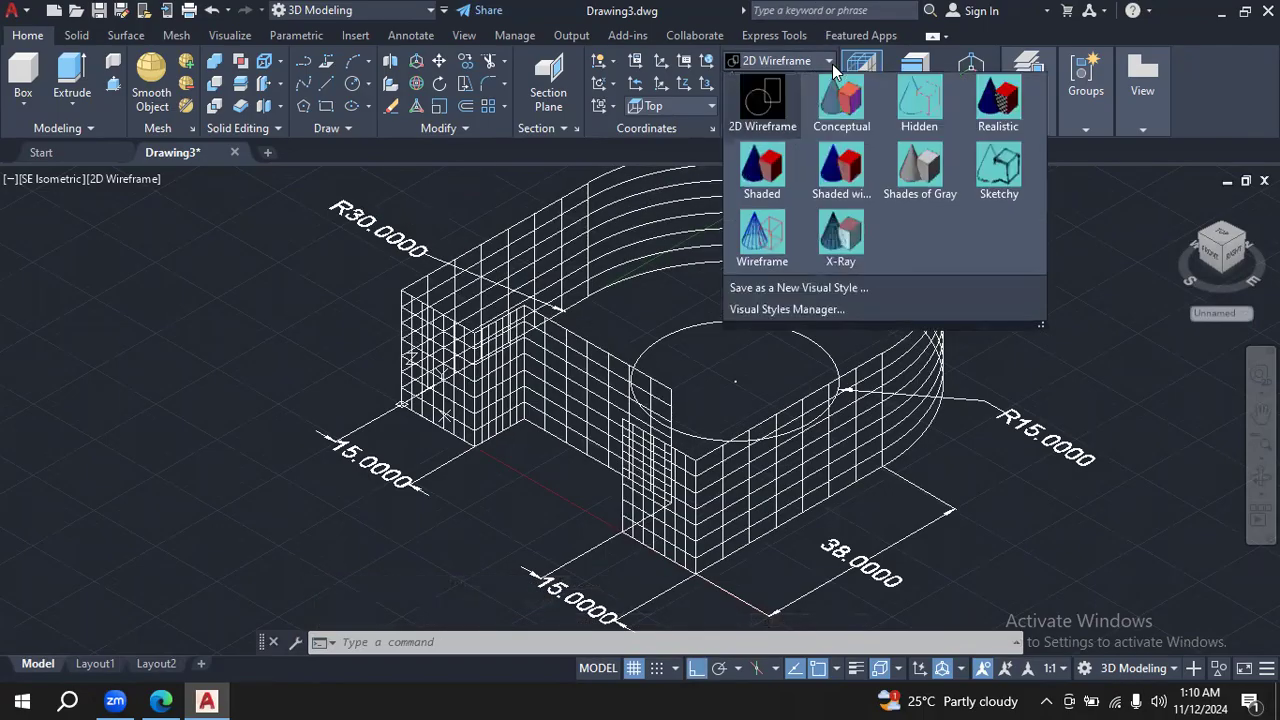
click(922, 165)
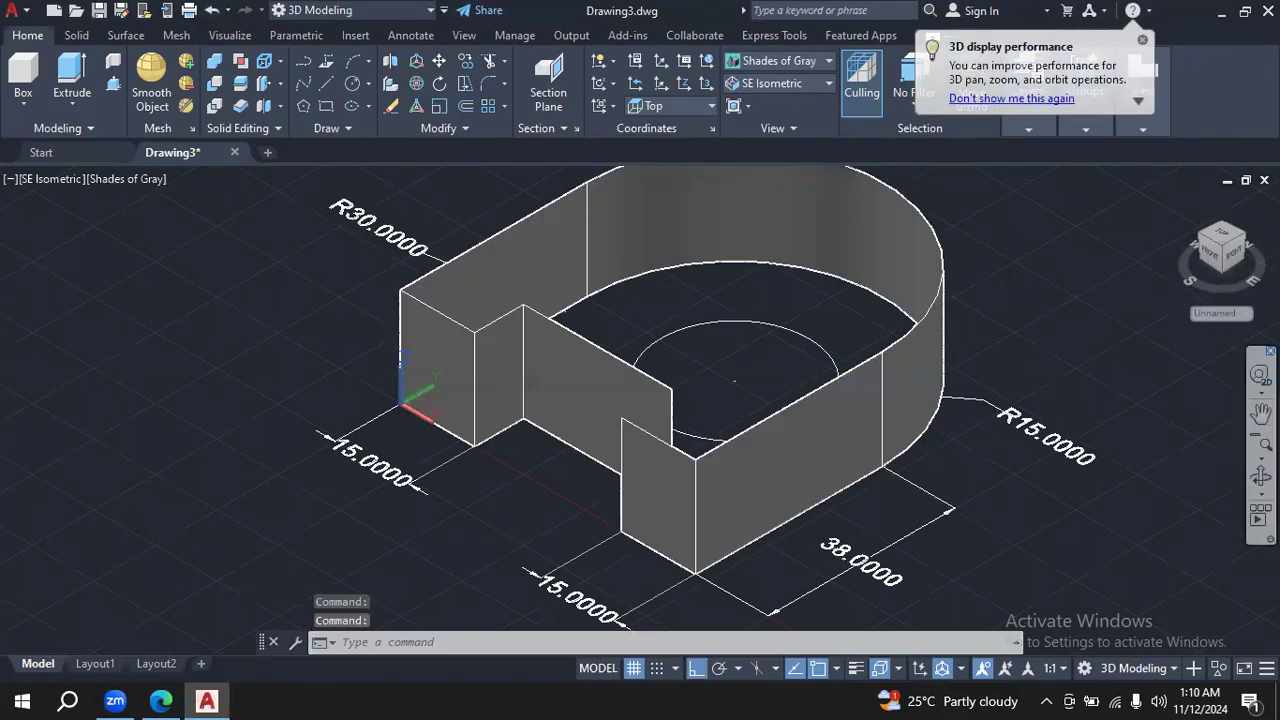
click(1262, 478)
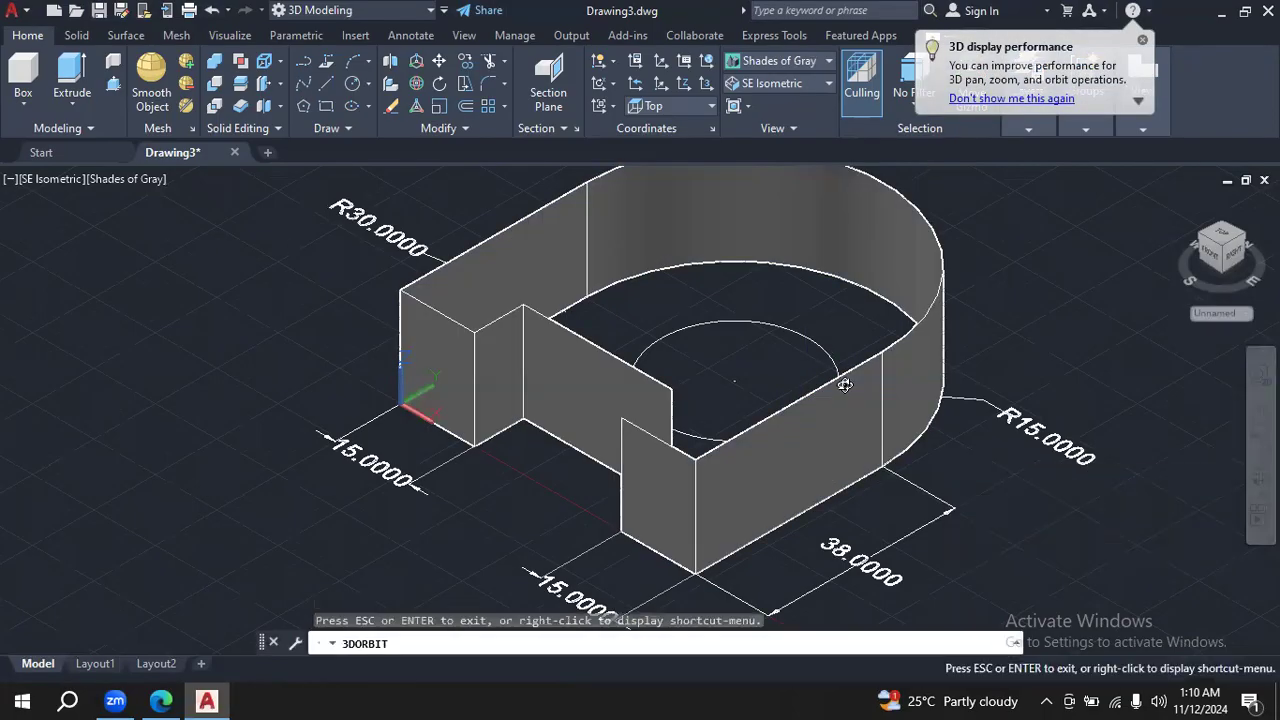
drag(787, 355, 800, 421)
mouse_move(790, 488)
mouse_down()
mouse_move(791, 437)
mouse_move(806, 436)
mouse_move(815, 458)
mouse_up()
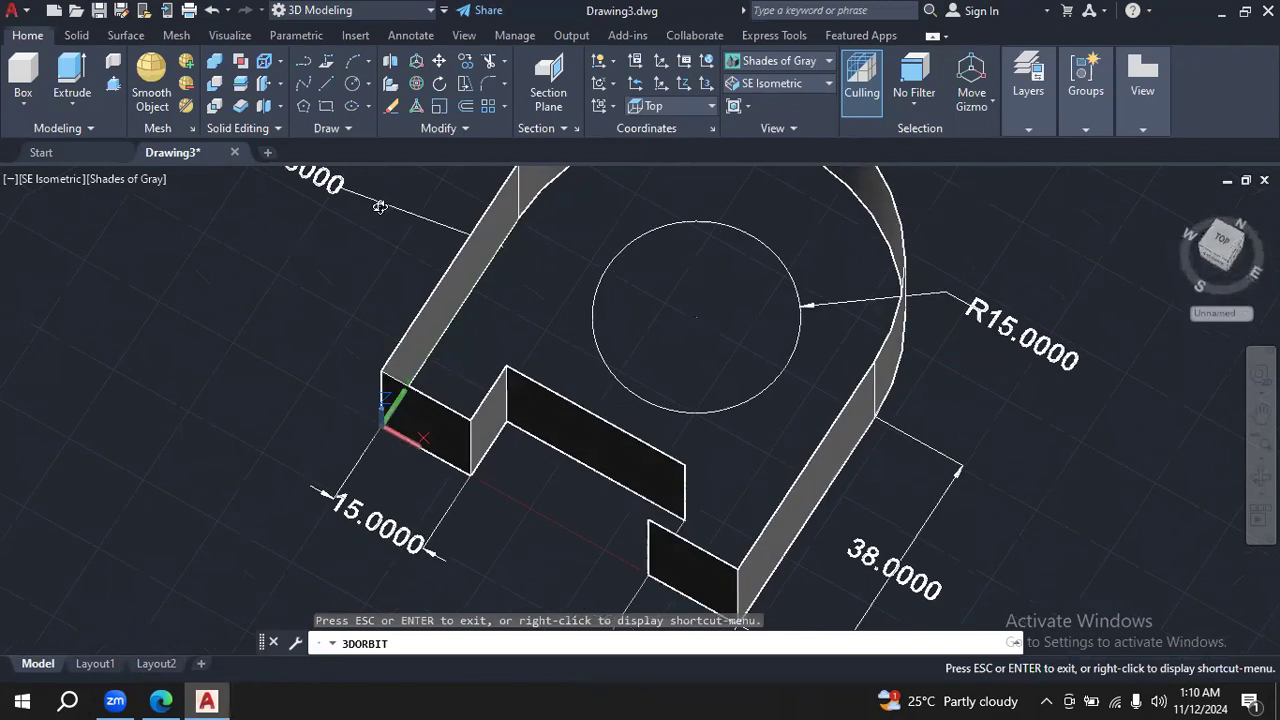
Undo the orbit, the visual style change and the extrusion, and check which edges belong to the joined base outline.
click(211, 11)
click(211, 11)
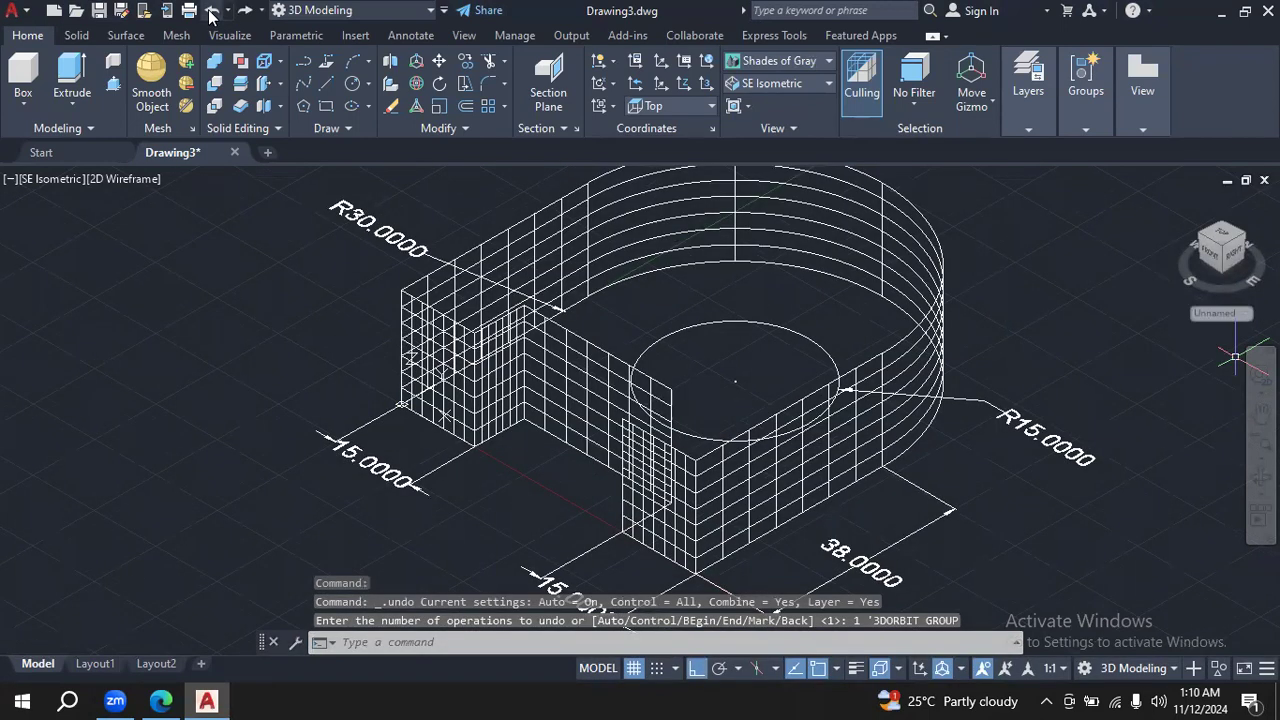
click(211, 11)
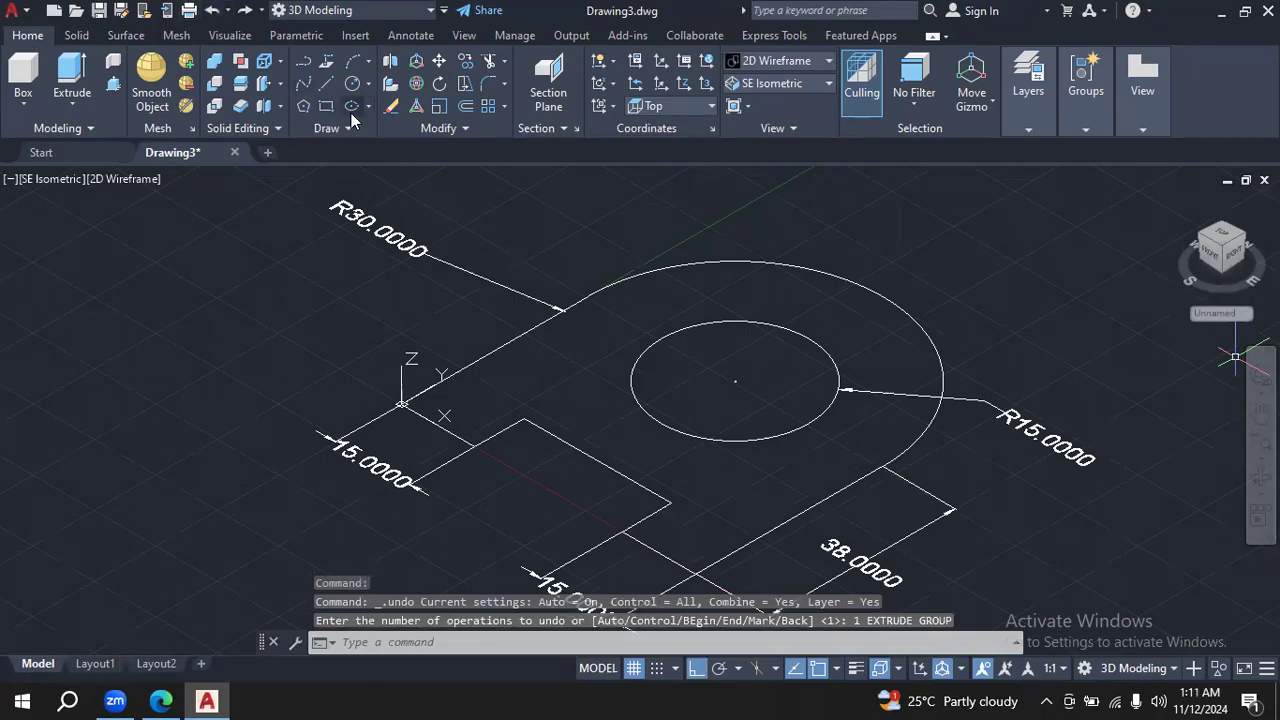
click(537, 430)
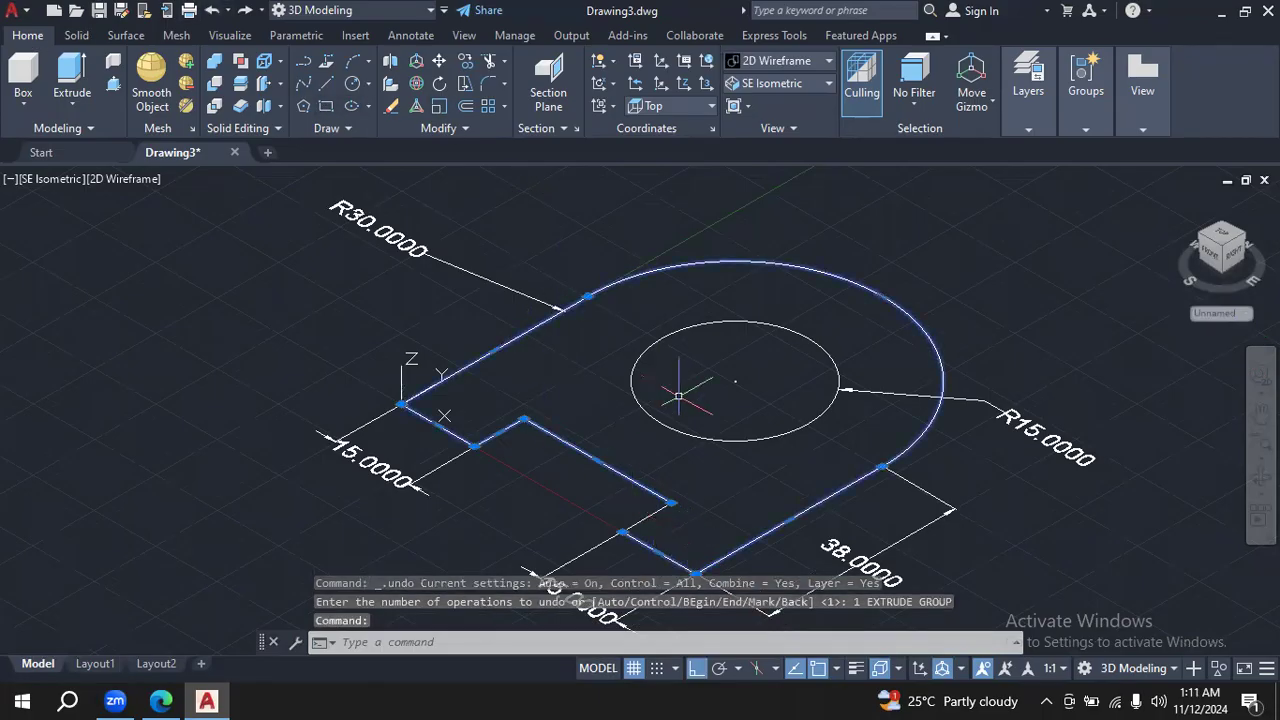
key(Escape)
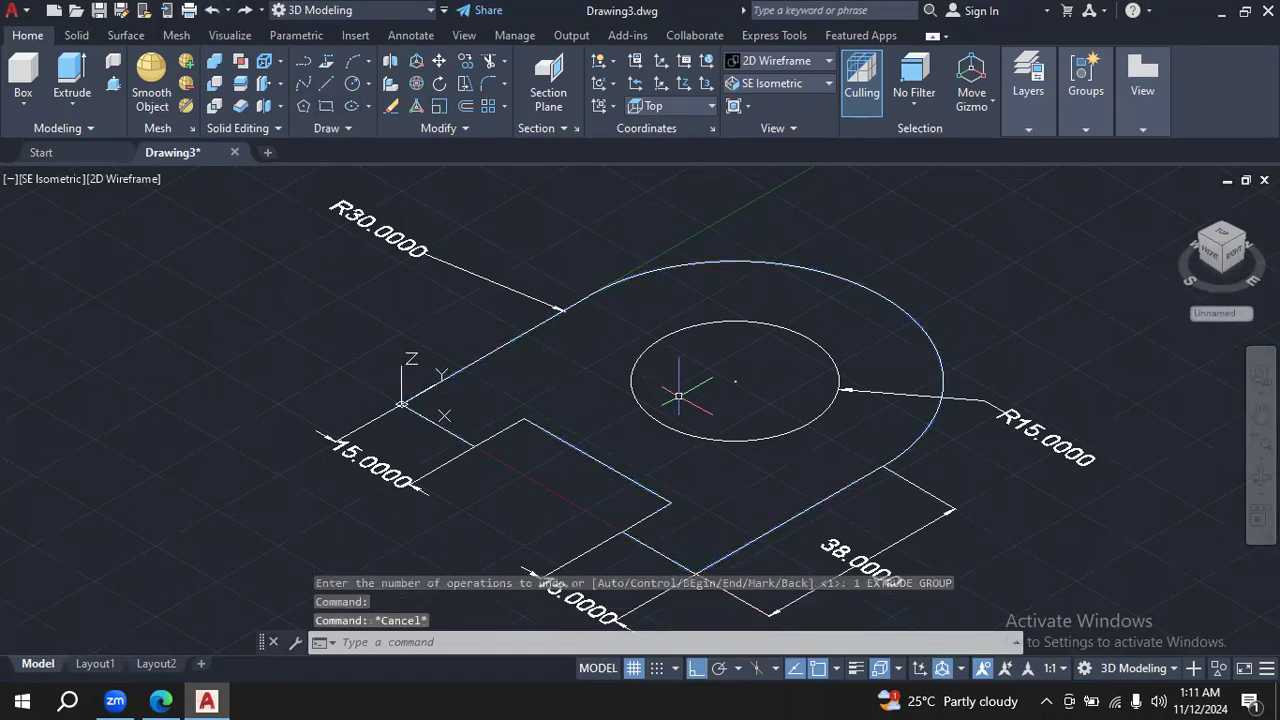
Join the notch's remaining side edge, farther from the origin, to the base outline to close it.
click(465, 129)
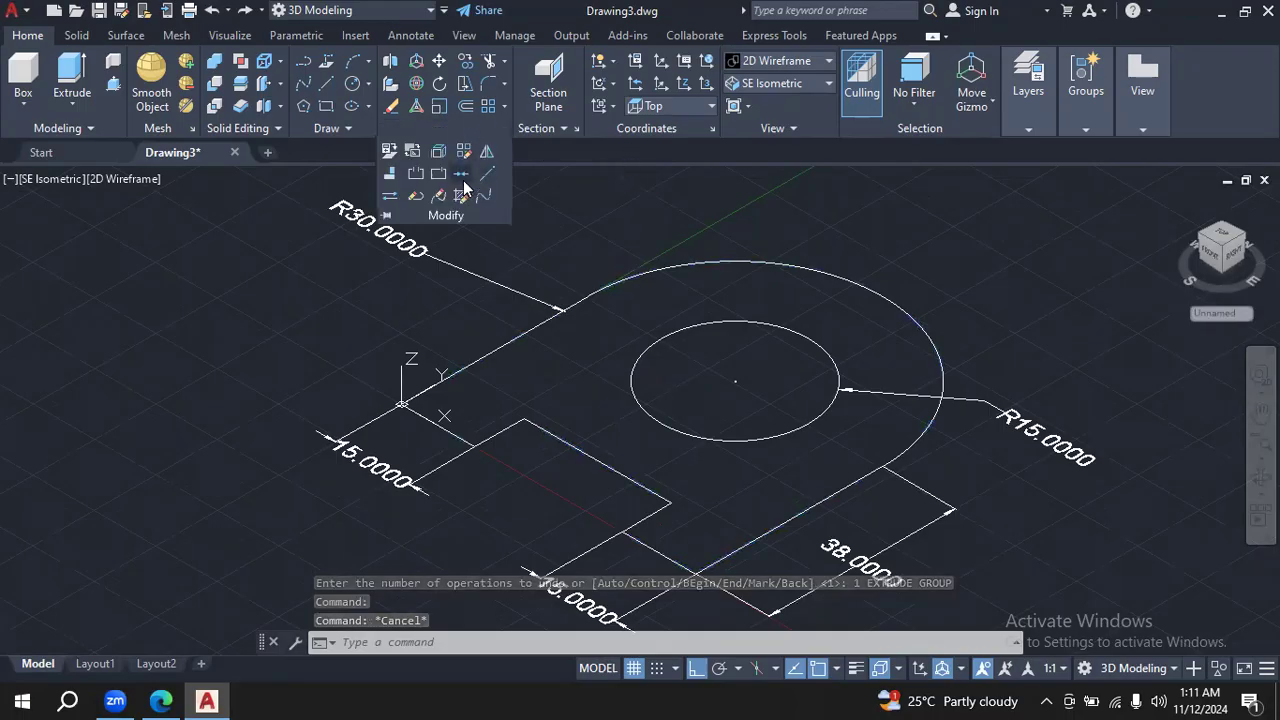
click(461, 174)
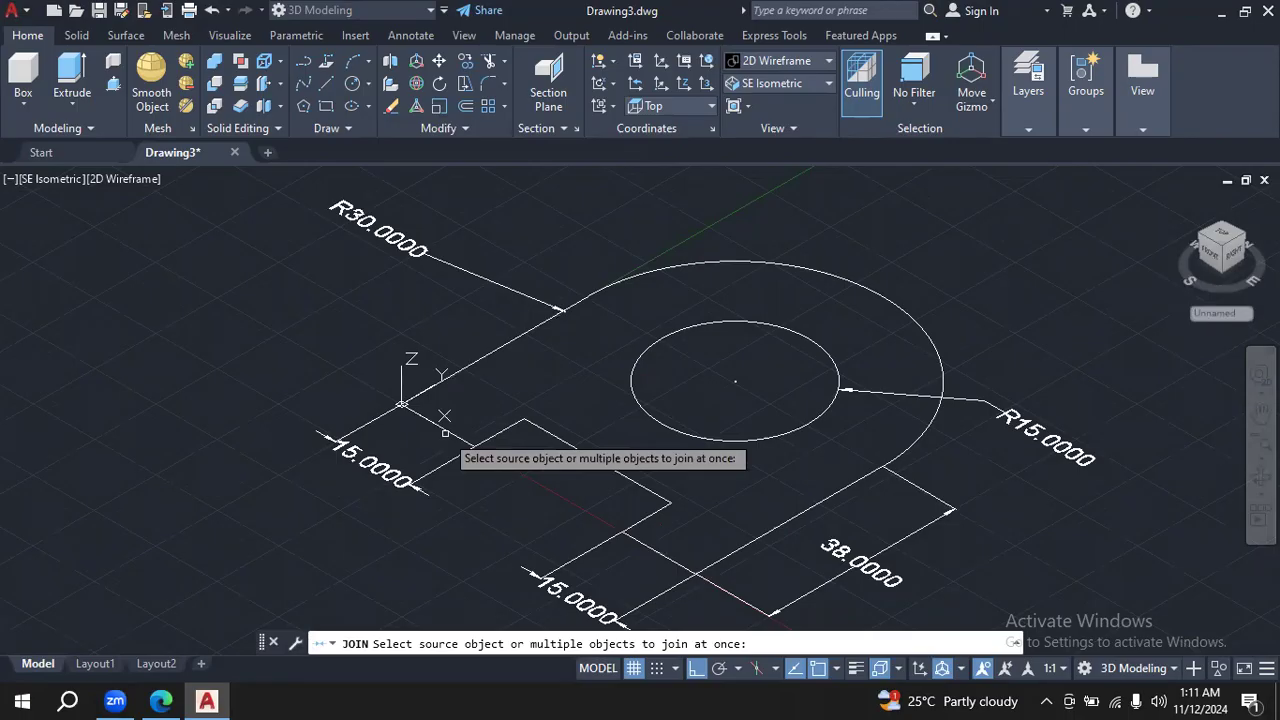
click(445, 432)
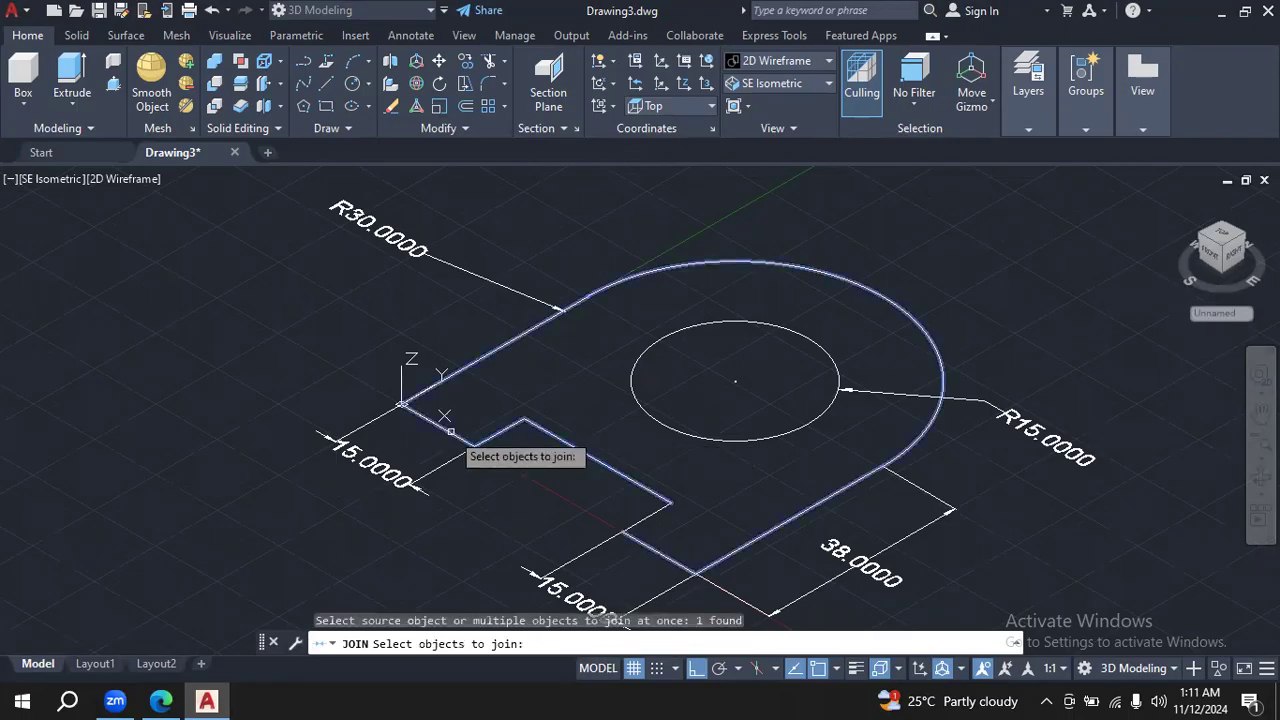
click(645, 515)
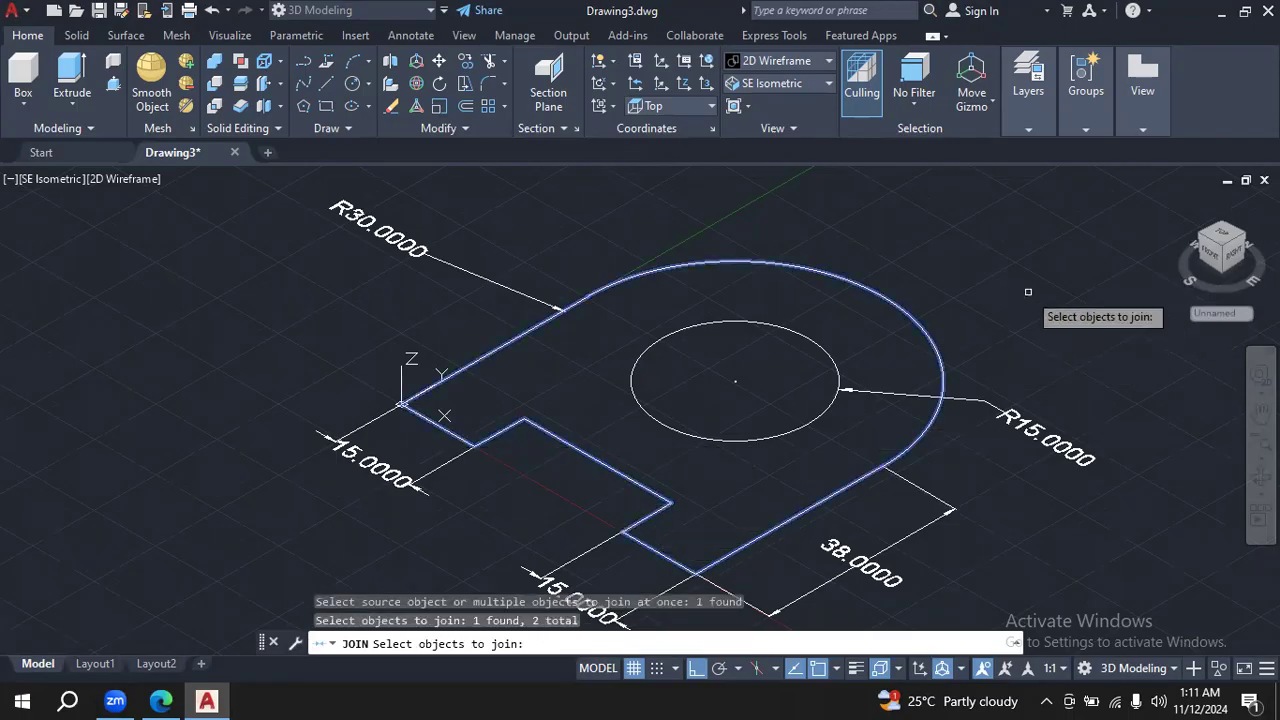
click(833, 362)
key(Return)
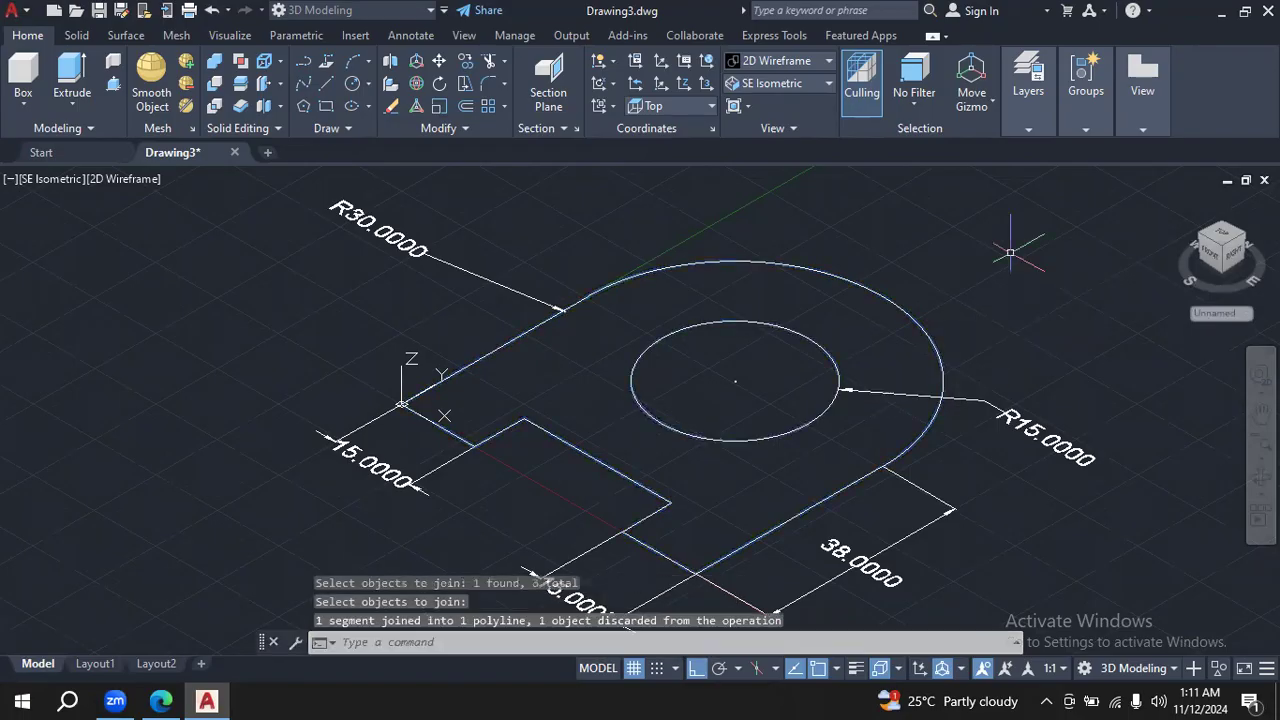
Extrude the closed base outline to a height of 20.
click(66, 76)
click(570, 445)
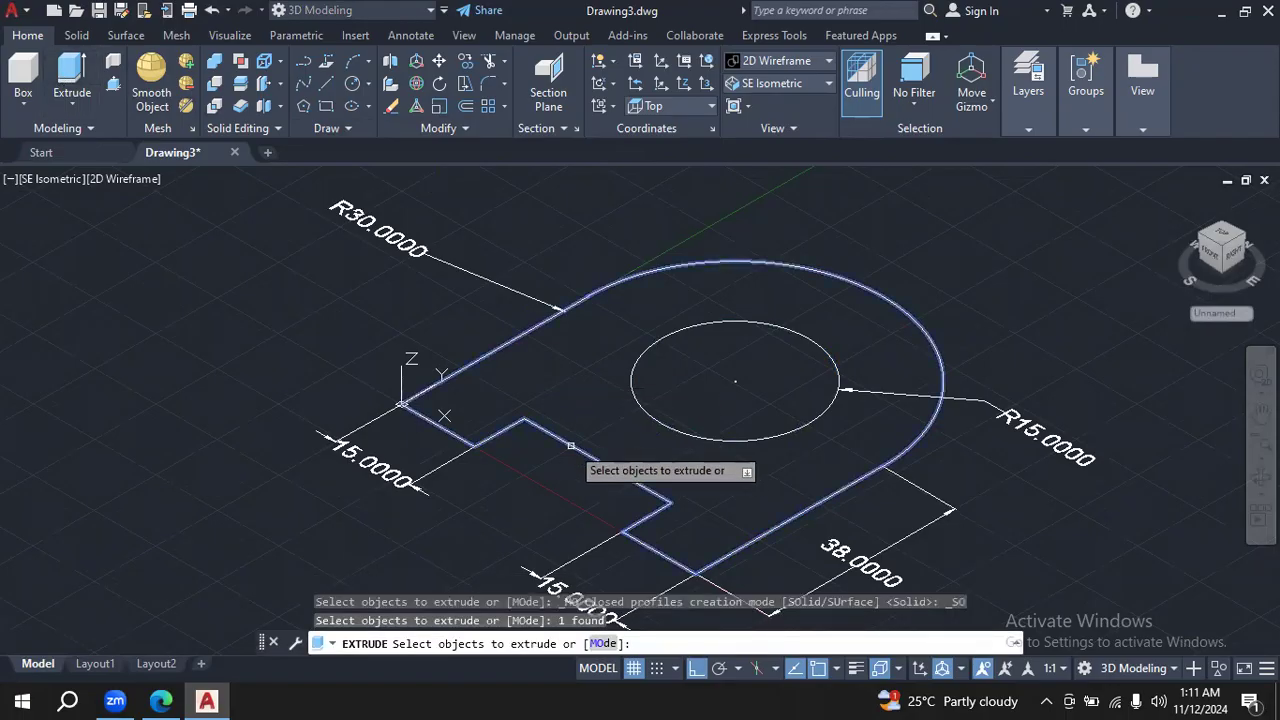
key(Return)
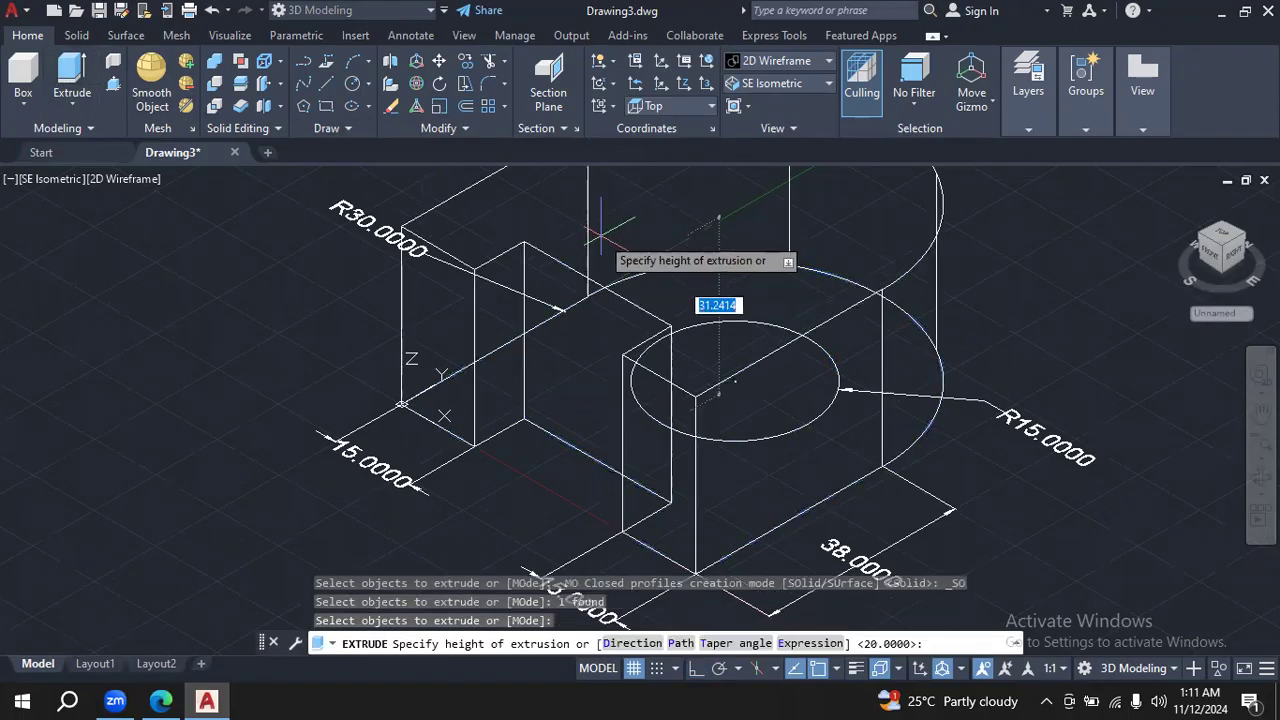
text(20)
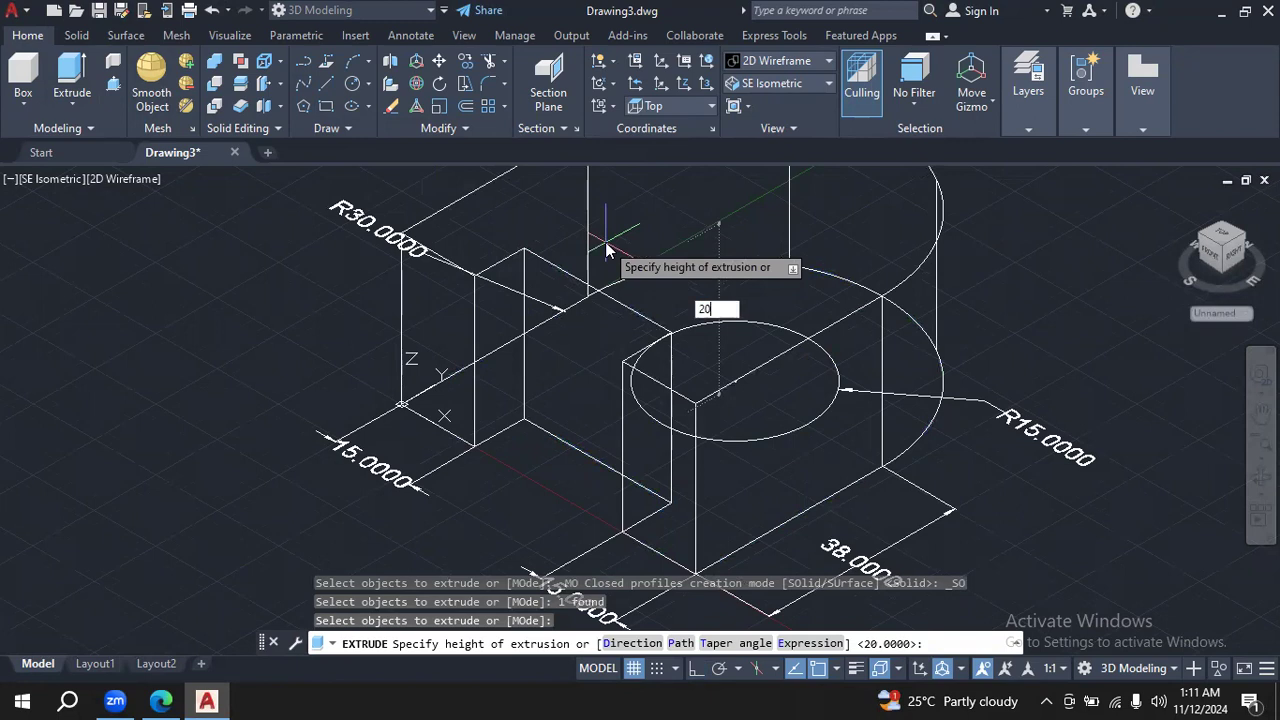
key(Return)
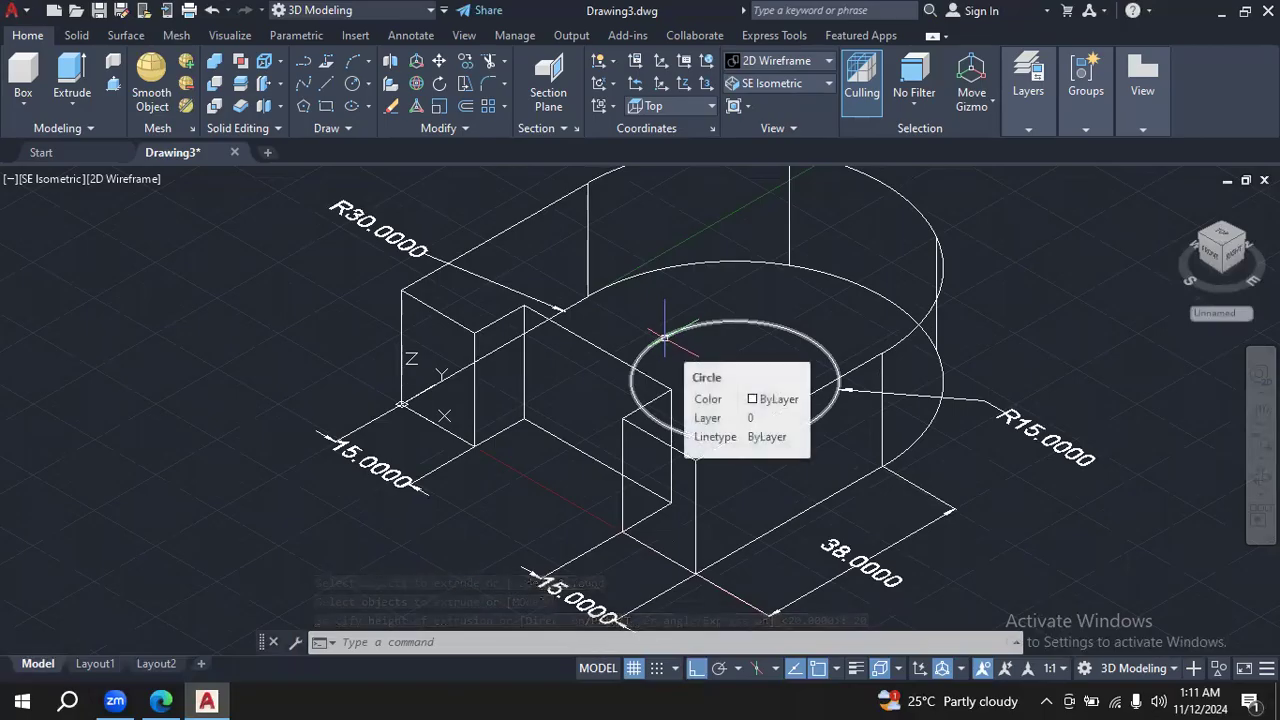
Set the model's visual style to Shades of Gray.
click(828, 85)
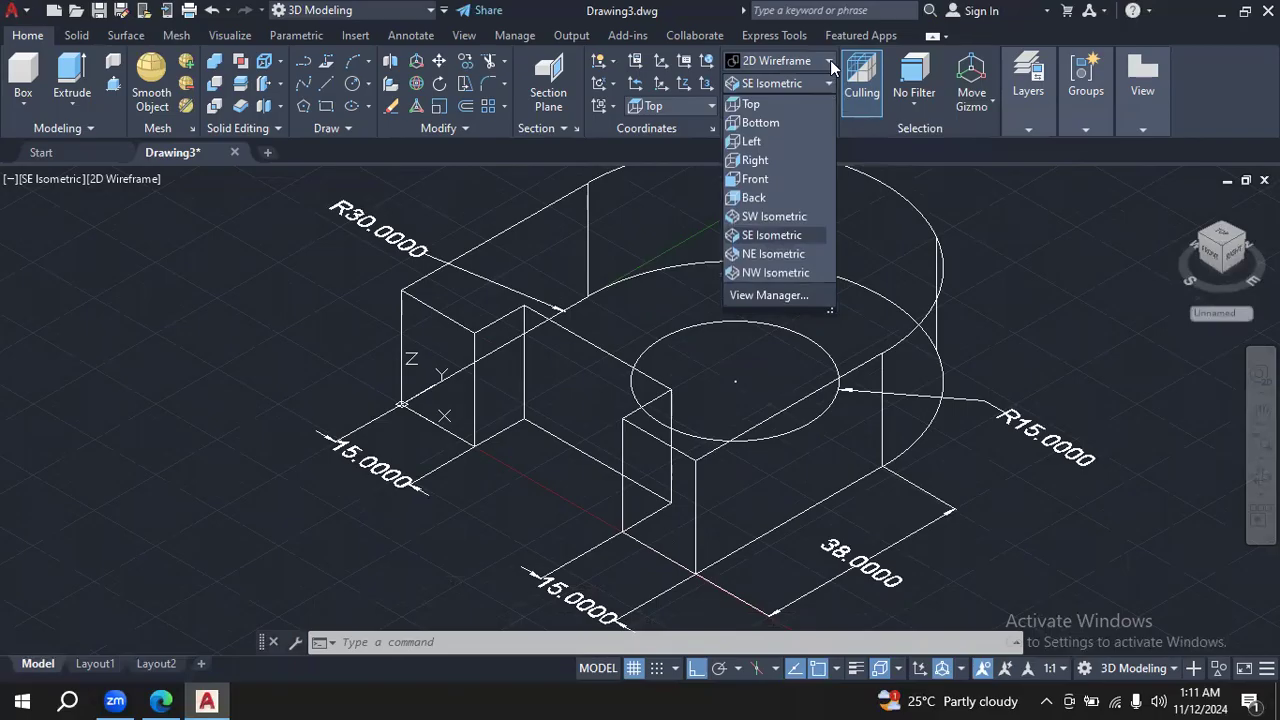
click(829, 62)
click(920, 168)
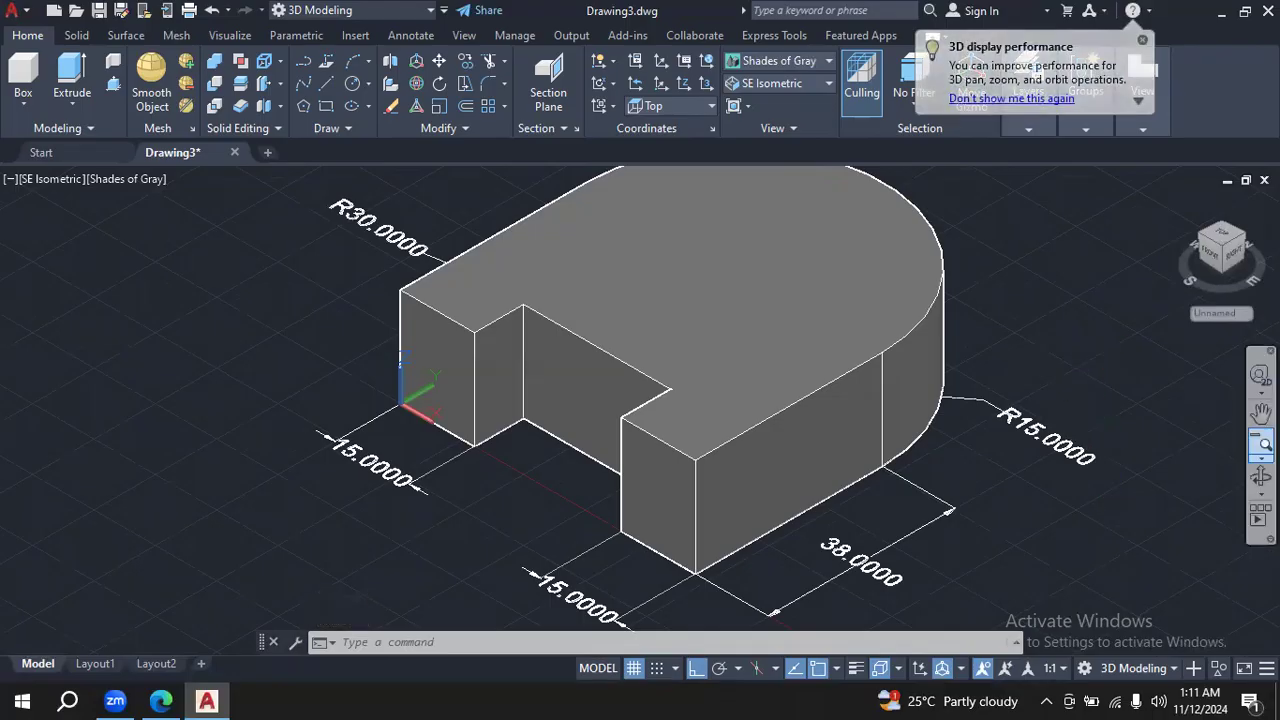
Examine the extruded bracket body from several angles, ending on a view that shows its top face and front notch.
click(1260, 477)
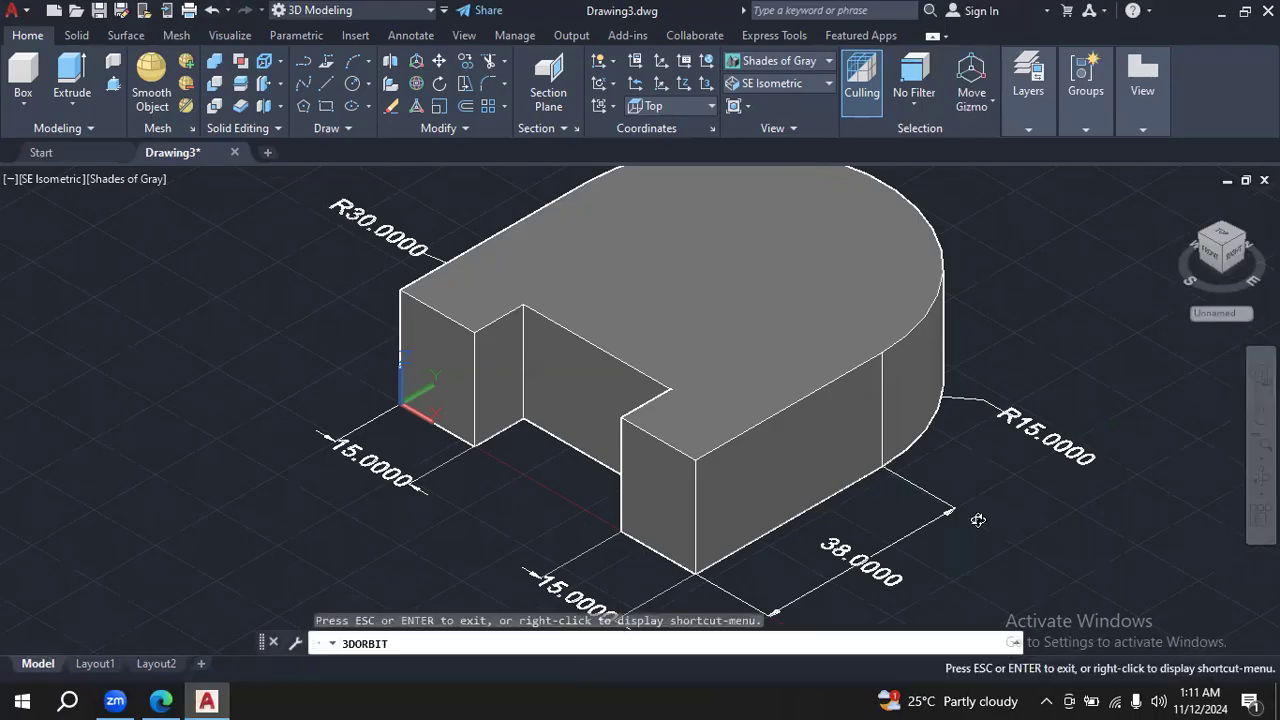
drag(978, 520, 968, 297)
drag(895, 334, 1013, 465)
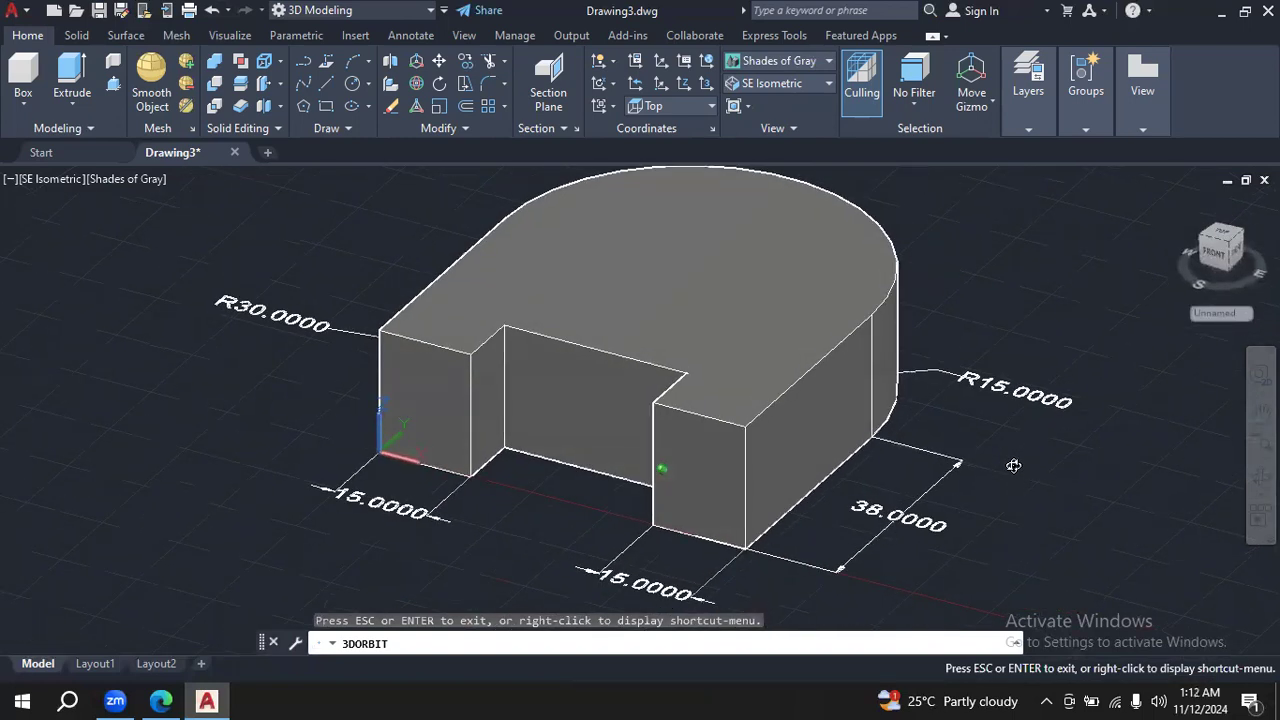
click(1261, 412)
key(Escape)
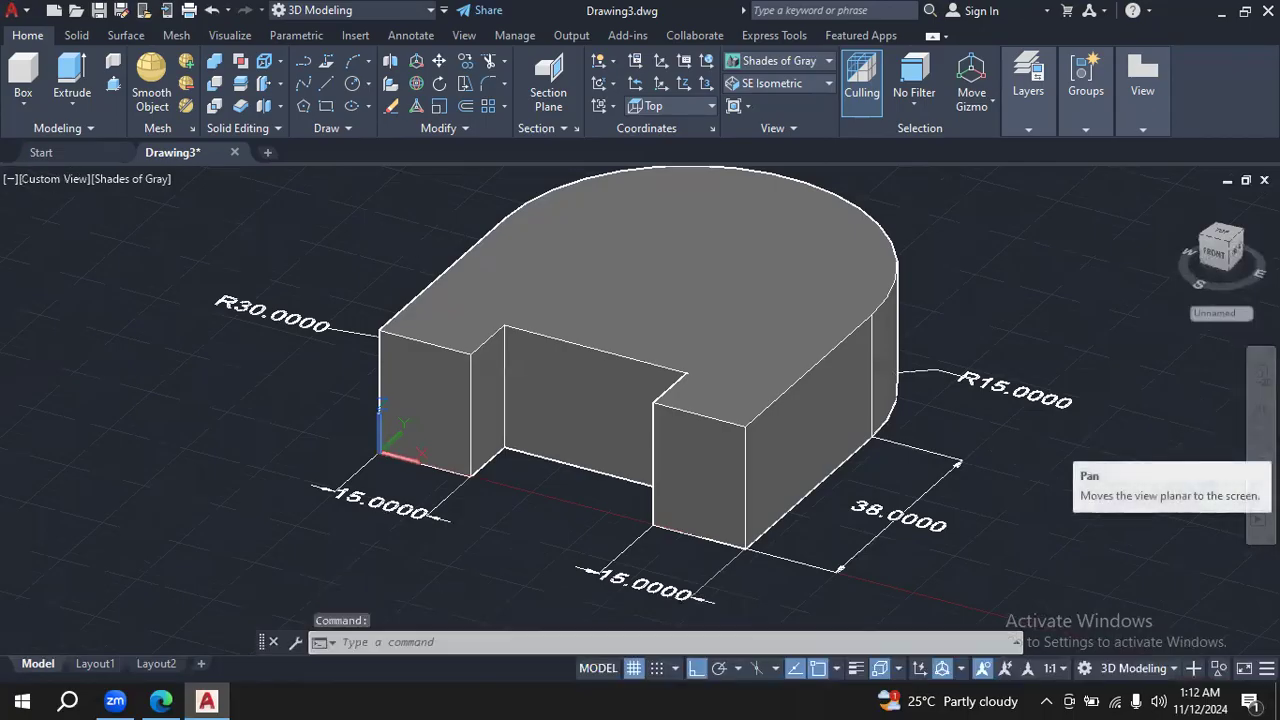
click(1261, 476)
drag(1000, 306, 960, 304)
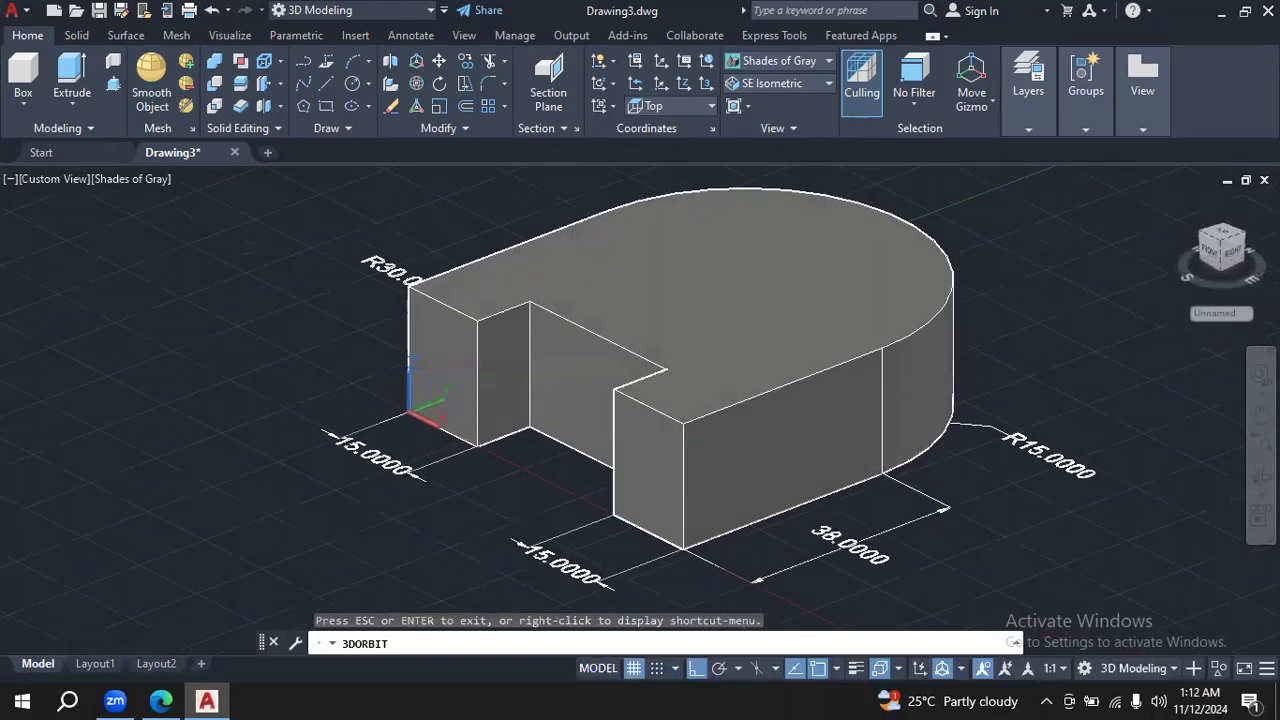
key(Escape)
Draw a circle of radius 15 on the bracket's top face, near the centre of the rounded end.
click(352, 83)
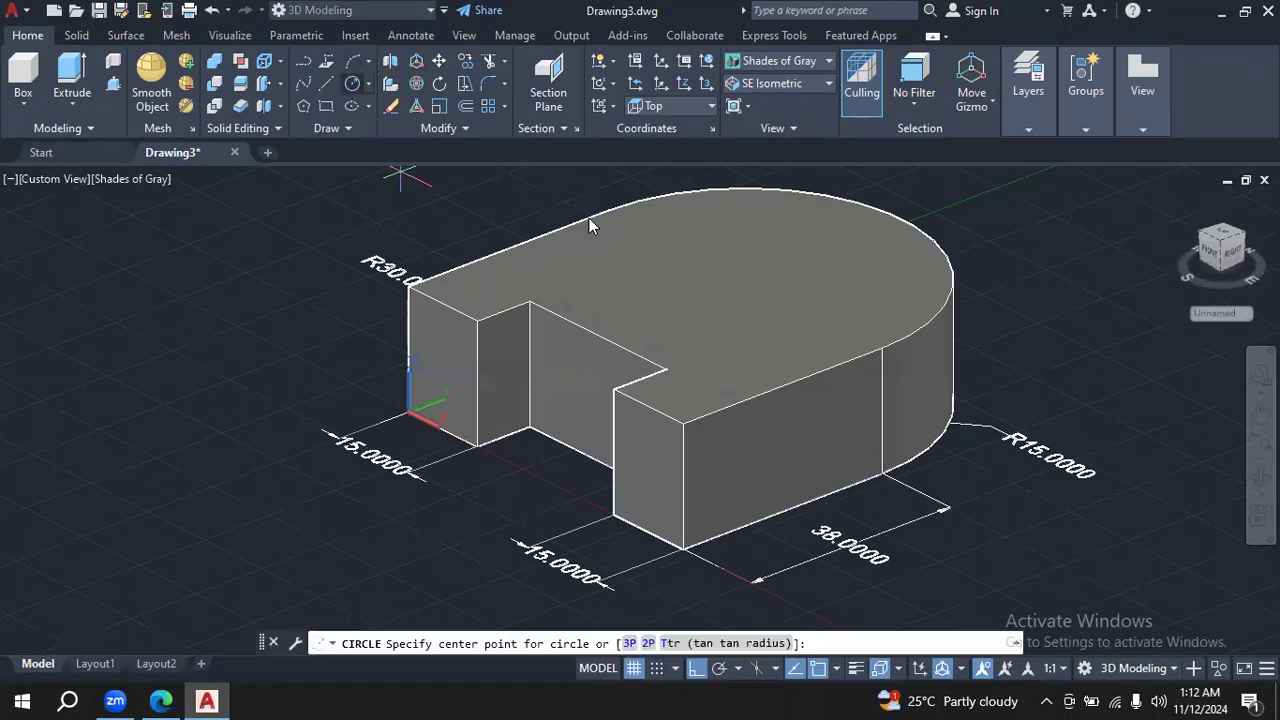
click(720, 289)
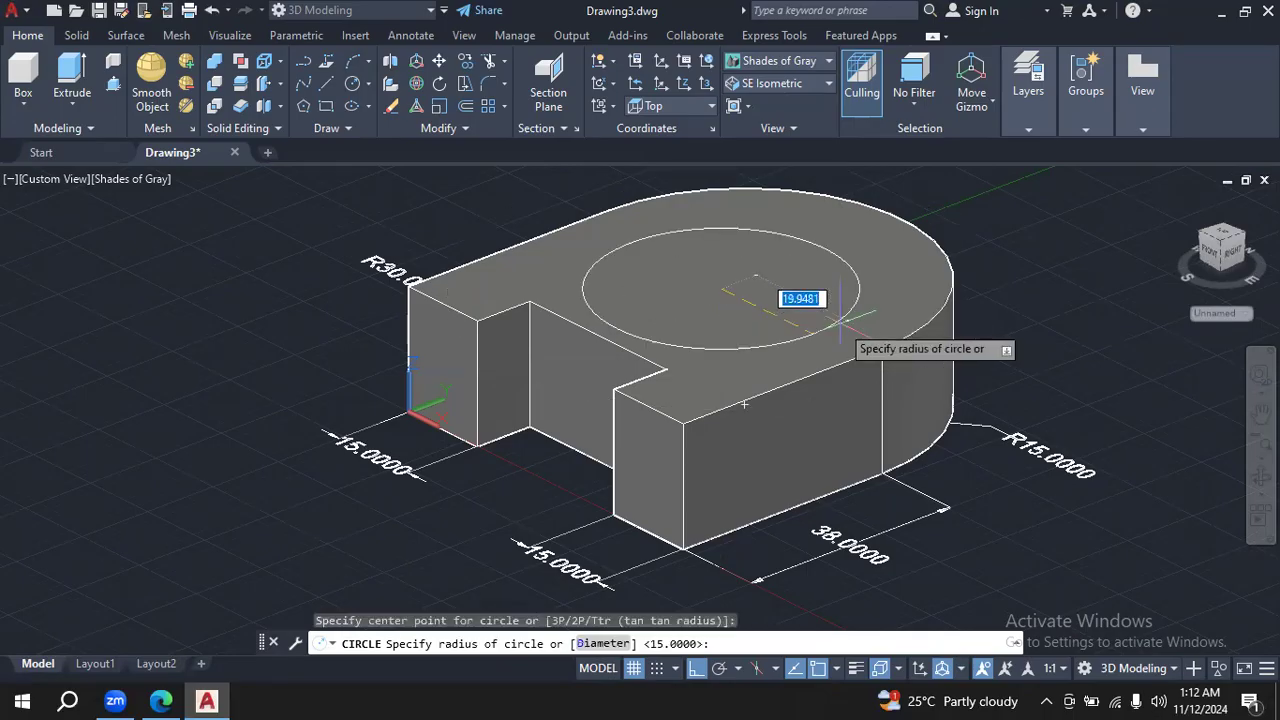
text(15)
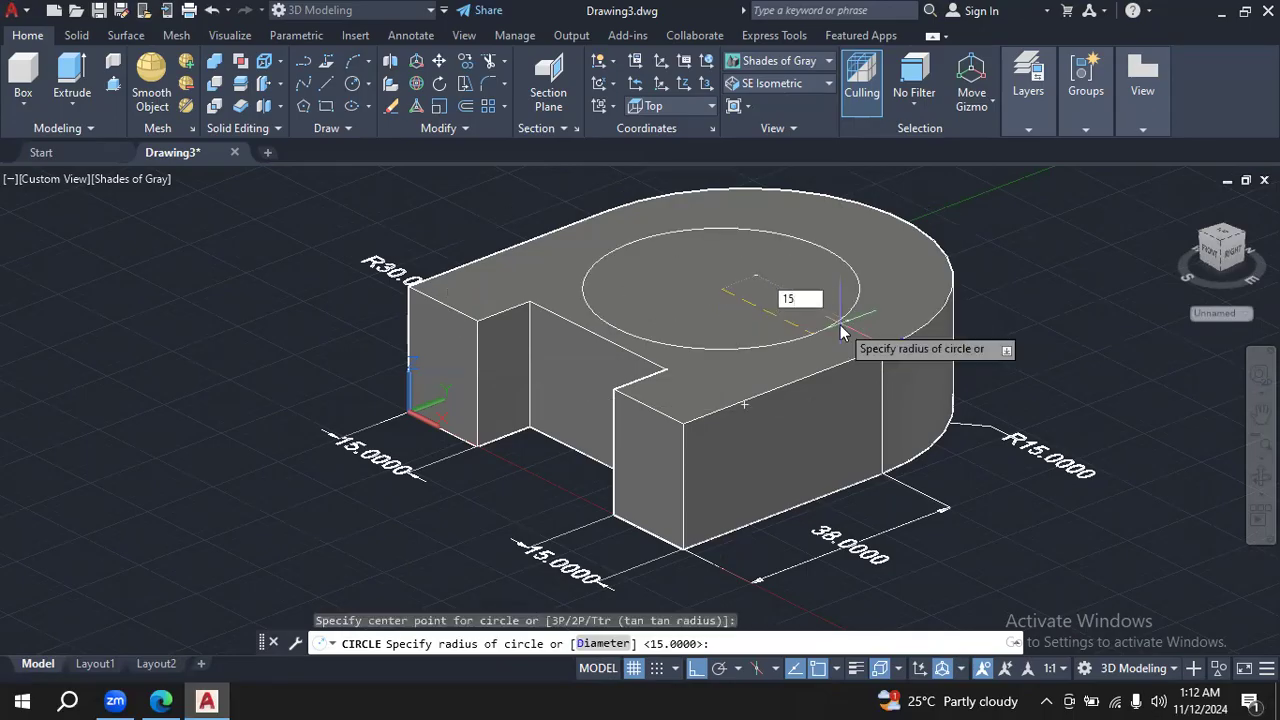
key(Return)
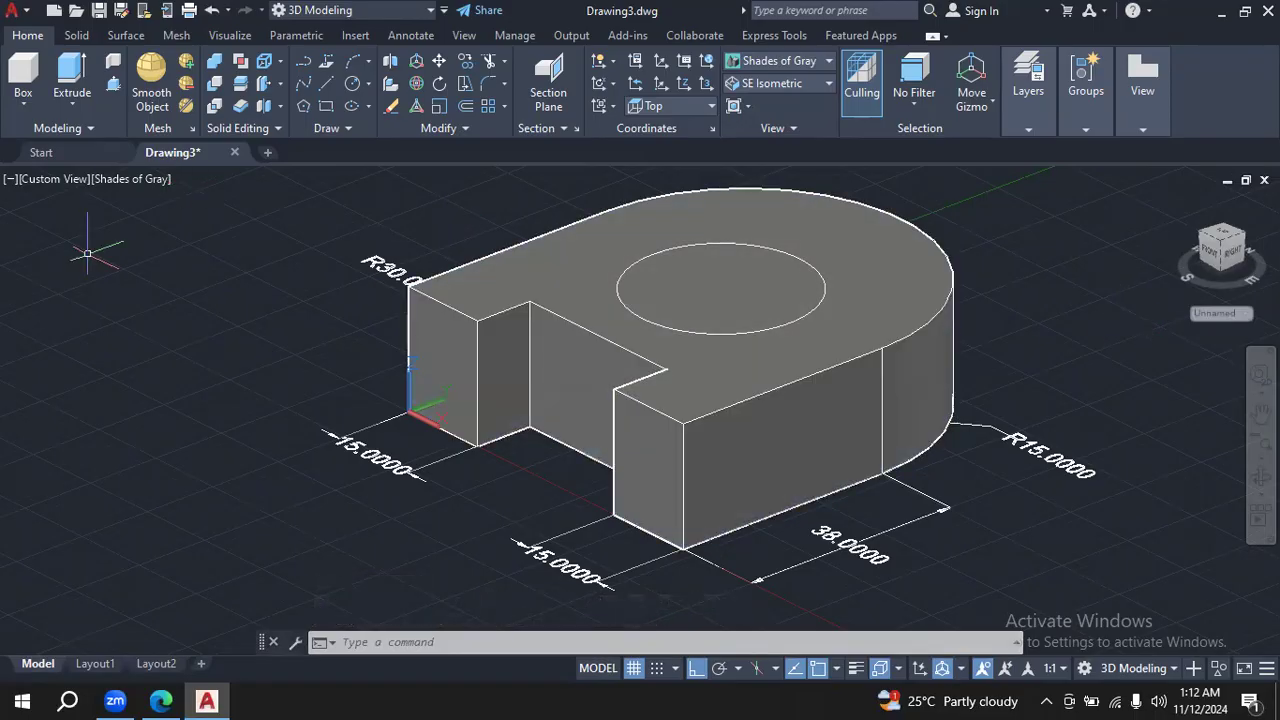
Start a Presspull on the circular area of the bracket's top face.
click(112, 85)
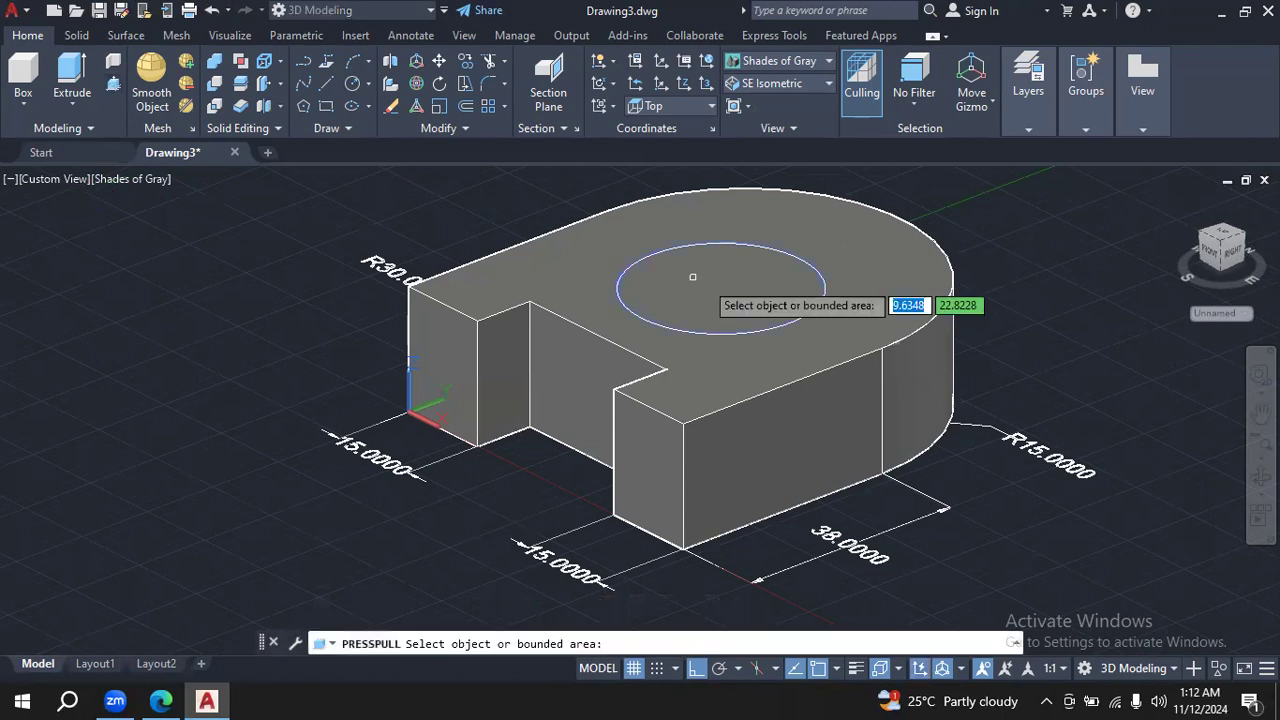
click(720, 281)
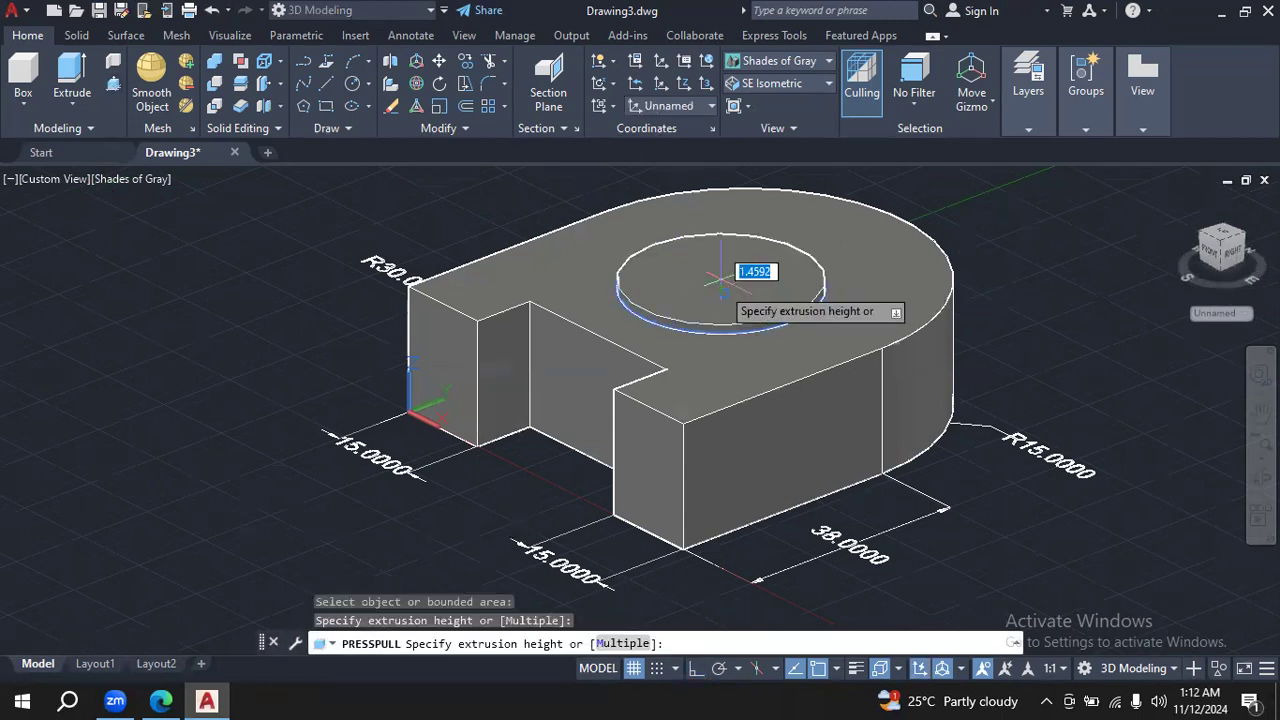